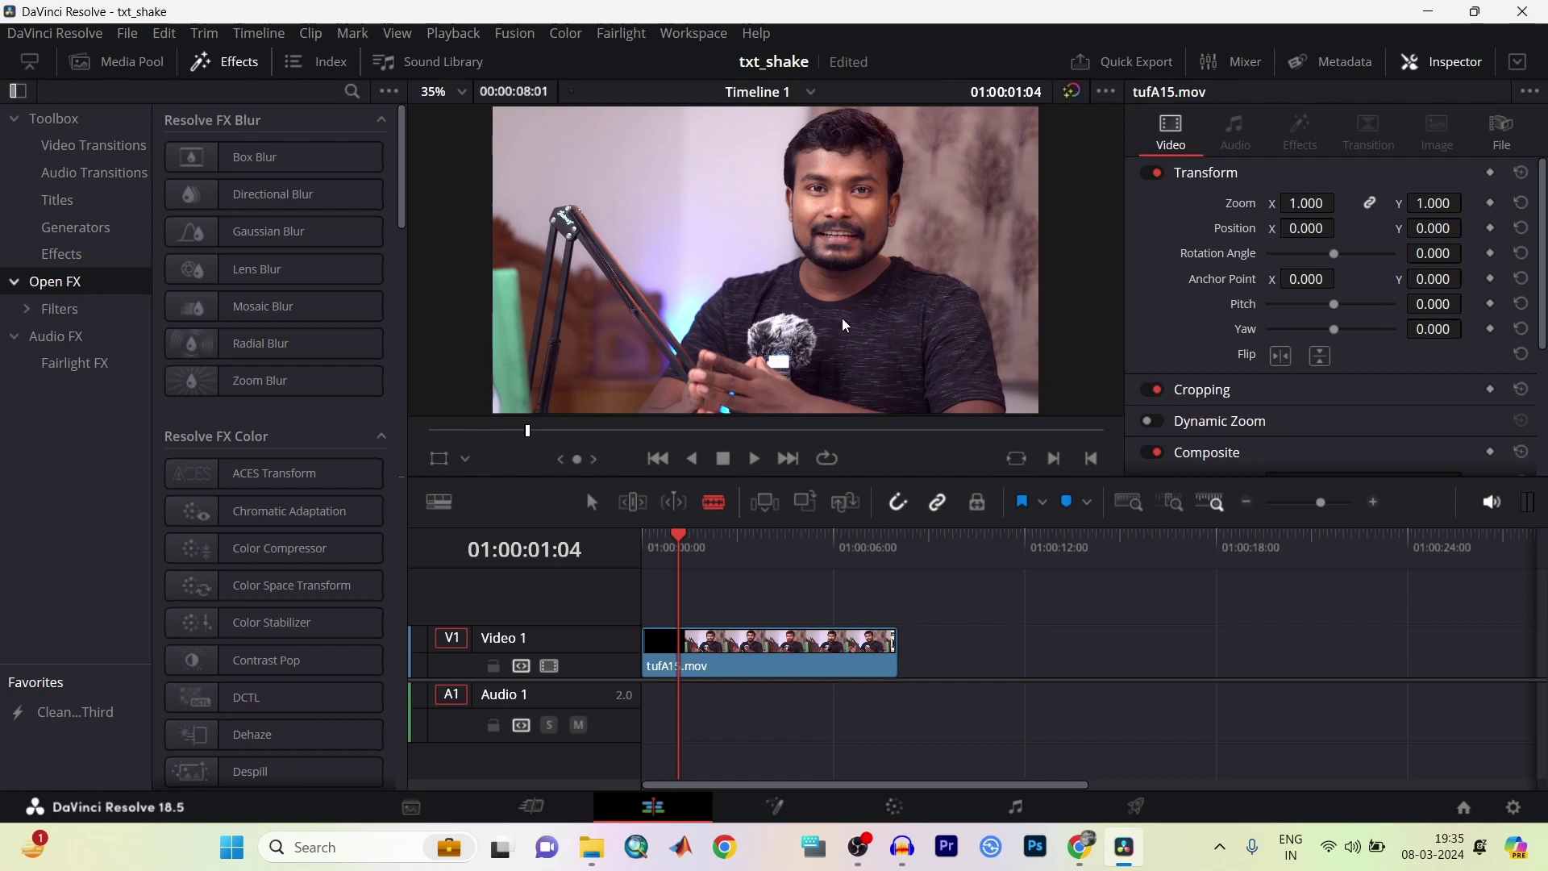
# Drag a Text+ title from the Toolbox Titles list onto the track above the video clip.
pyautogui.click(226, 63)
pyautogui.click(225, 63)
pyautogui.click(91, 208)
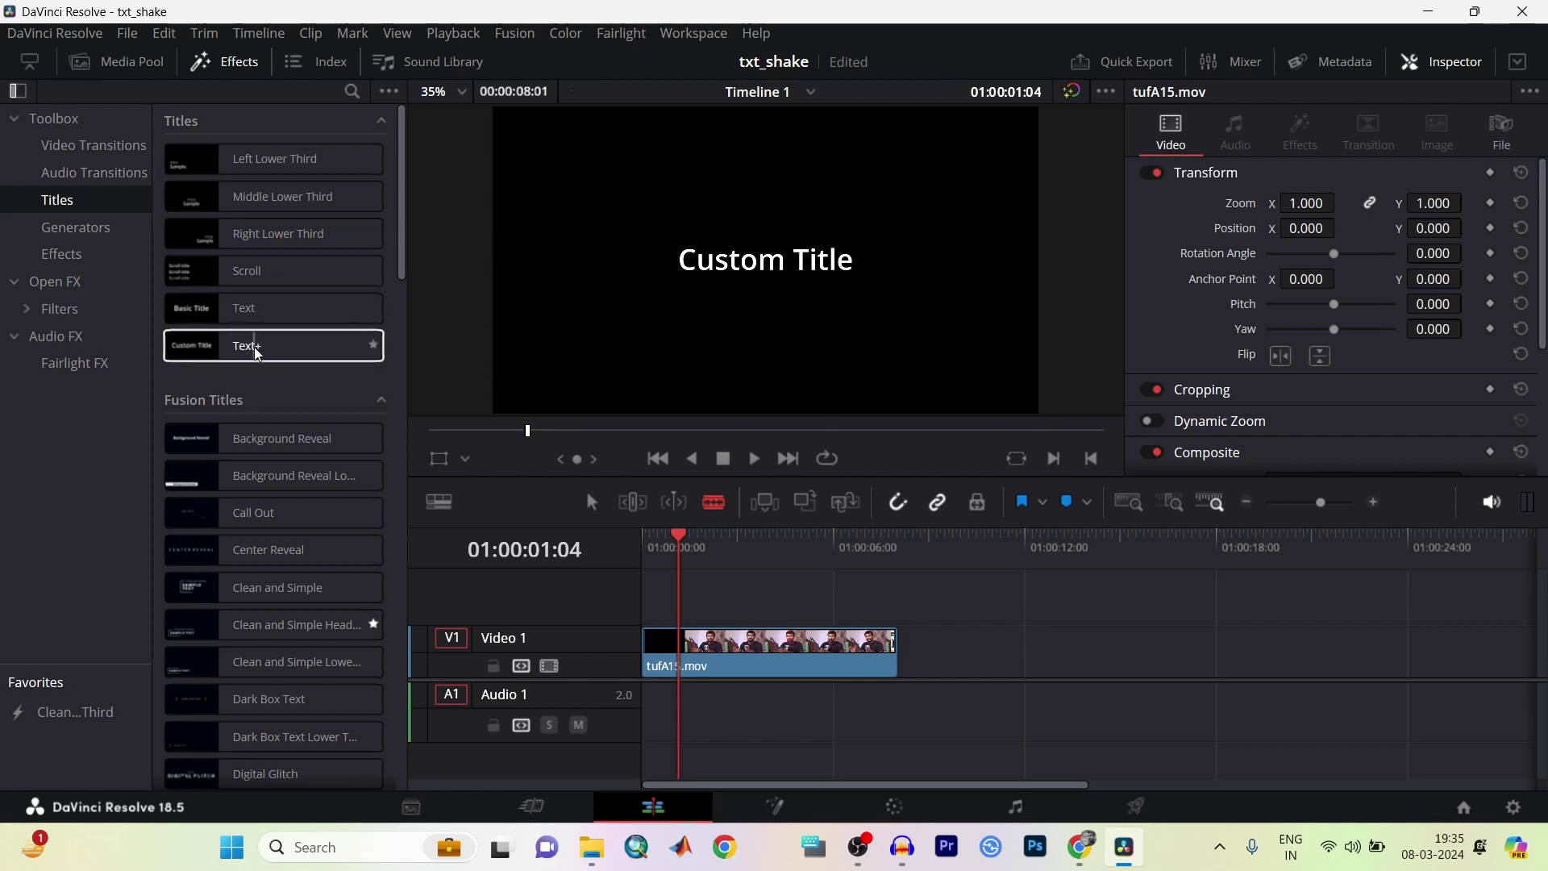
pyautogui.moveTo(257, 353)
pyautogui.mouseDown()
pyautogui.moveTo(664, 609)
pyautogui.moveTo(700, 609)
pyautogui.mouseUp()
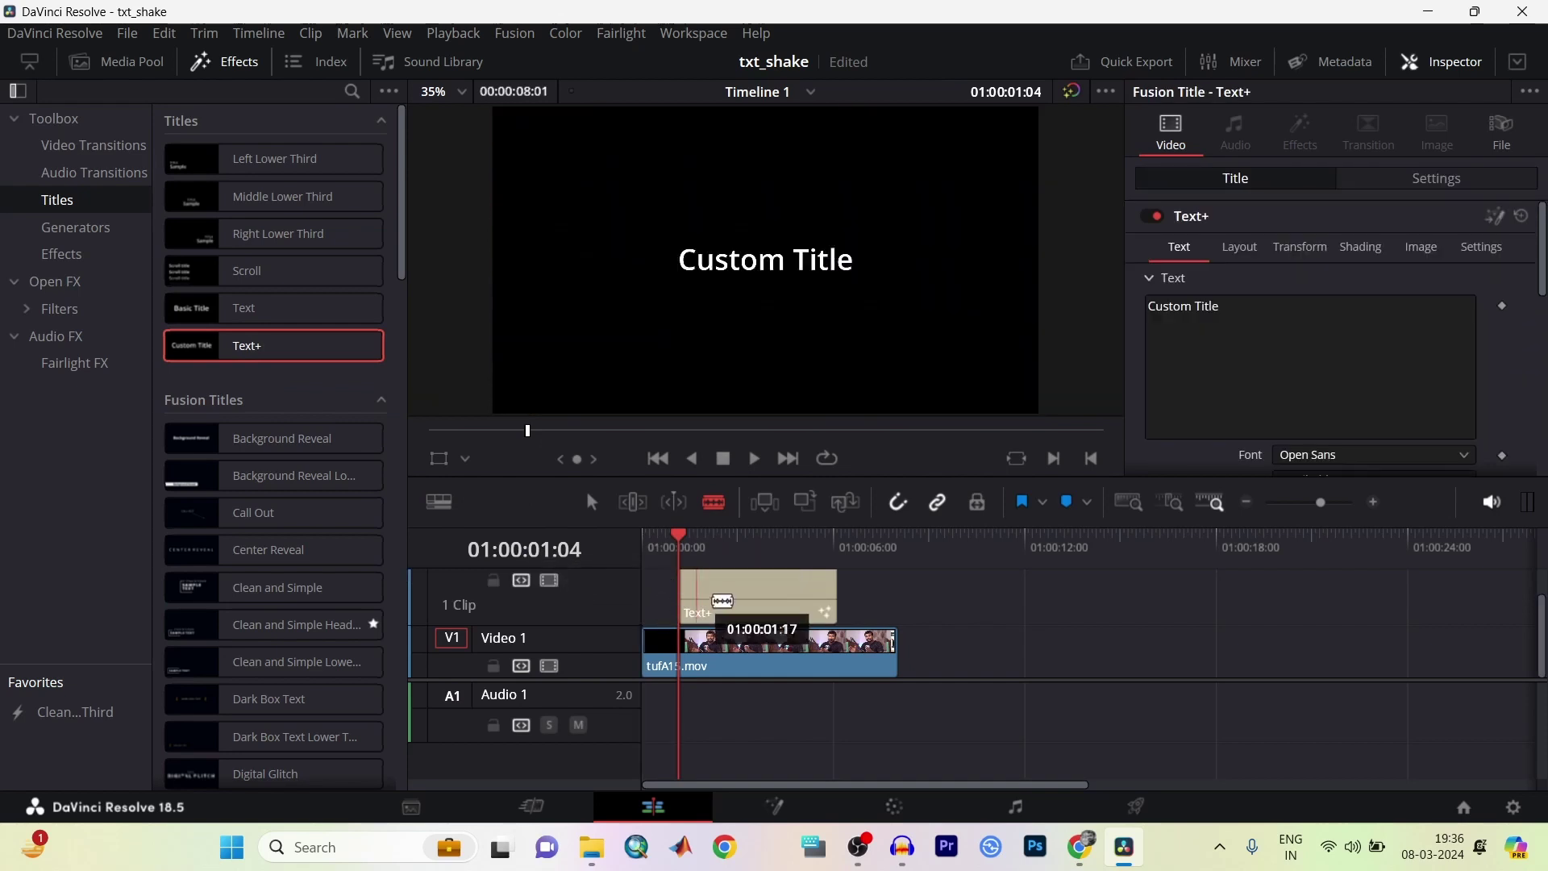
# Slide the Text+ title clip to the very start of the timeline with the Selection tool.
pyautogui.click(591, 502)
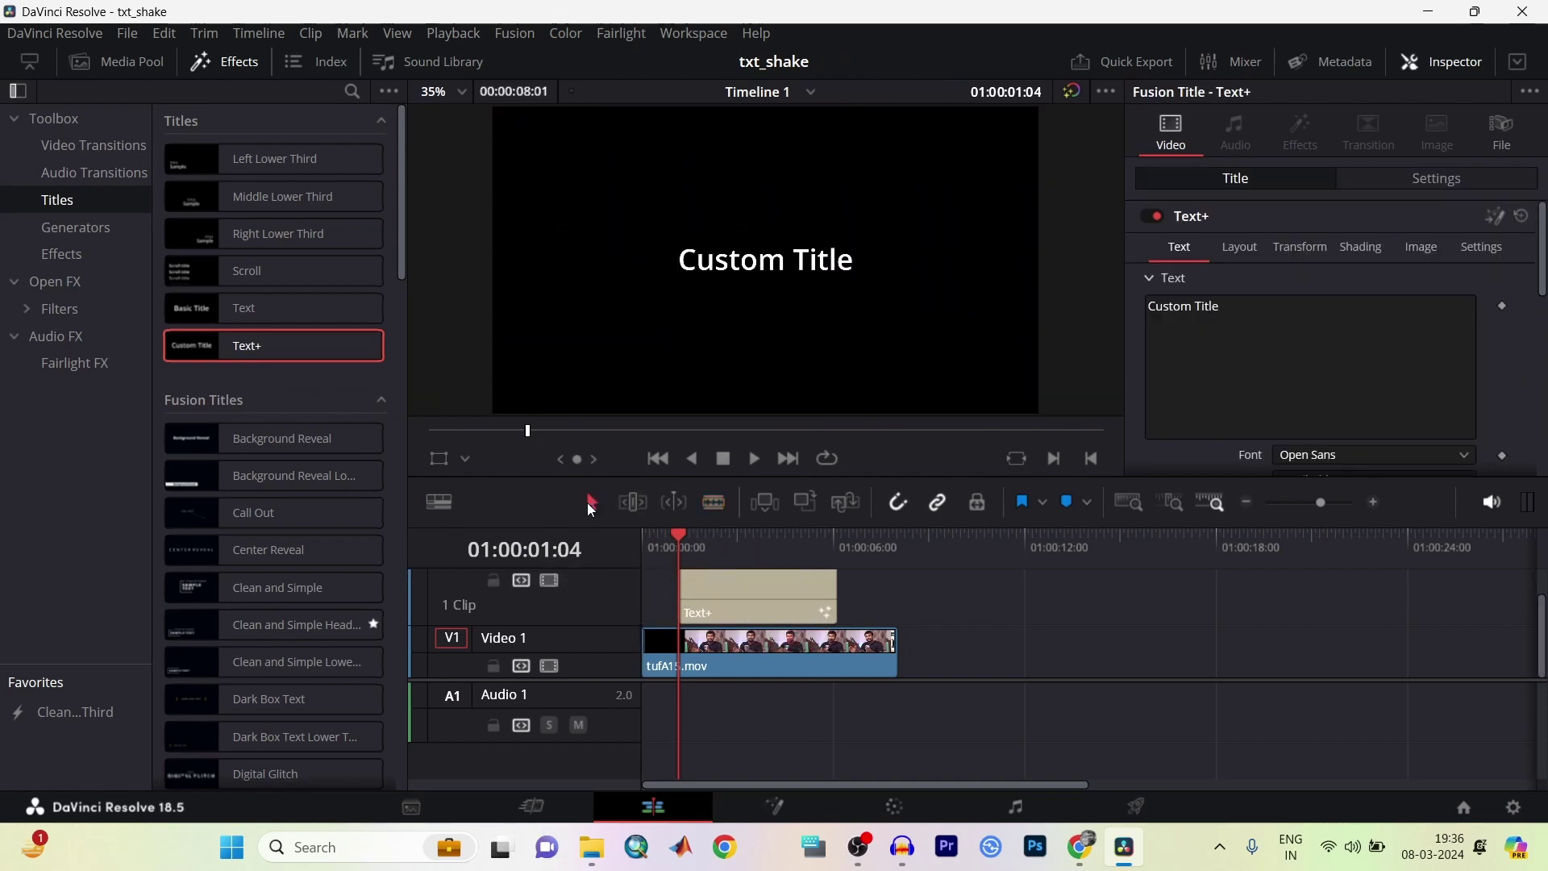
pyautogui.click(717, 595)
pyautogui.moveTo(717, 595); pyautogui.dragTo(707, 591)
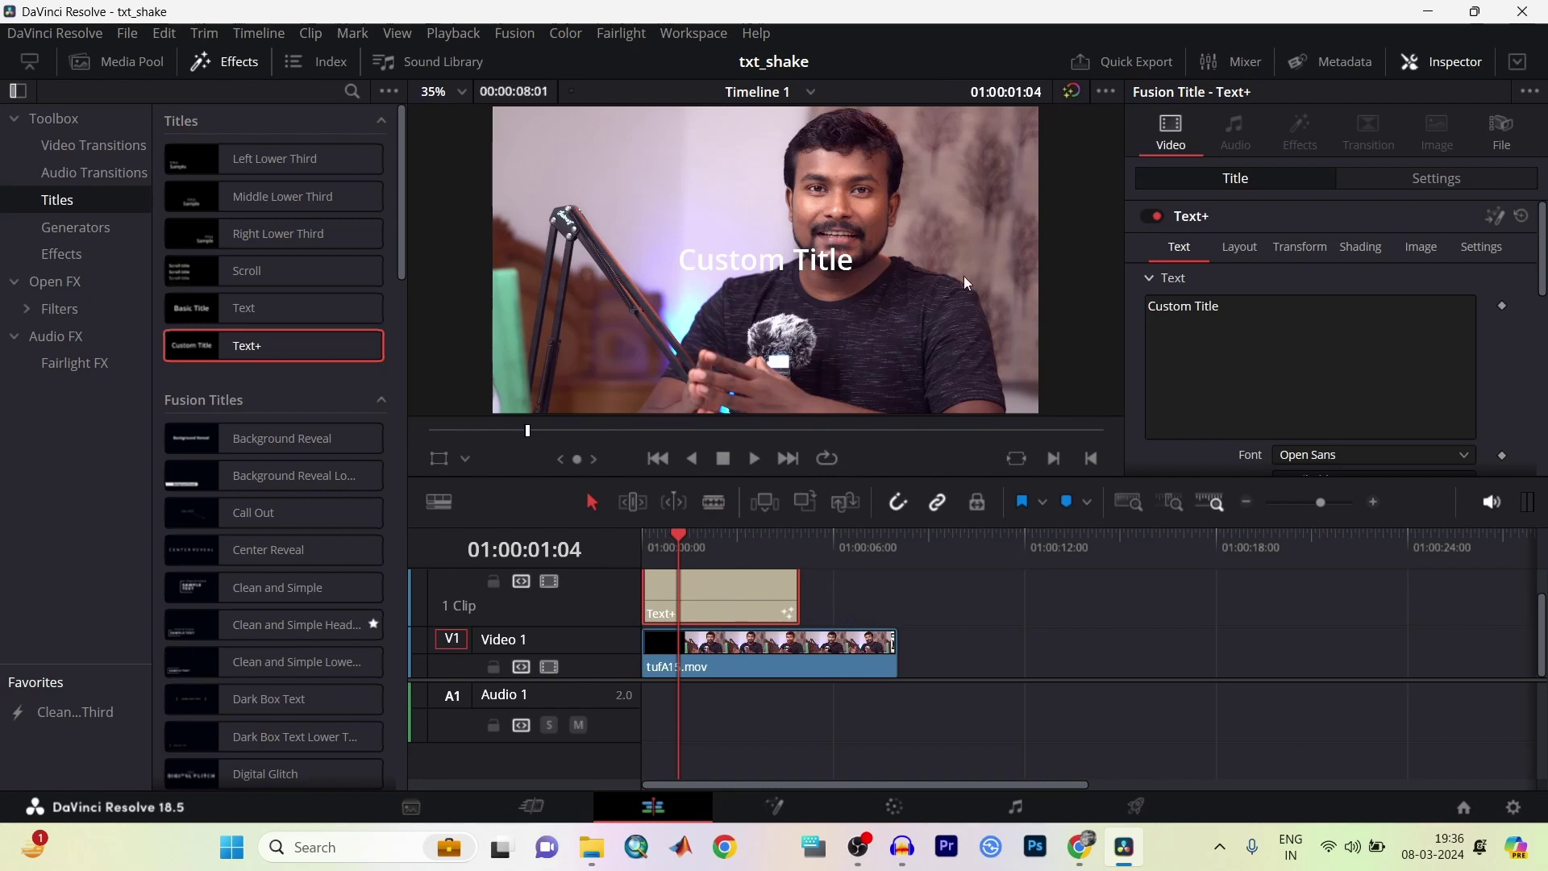
# Expand the timeline's video track area so the V2 Text+ title track is fully visible.
pyautogui.click(1227, 312)
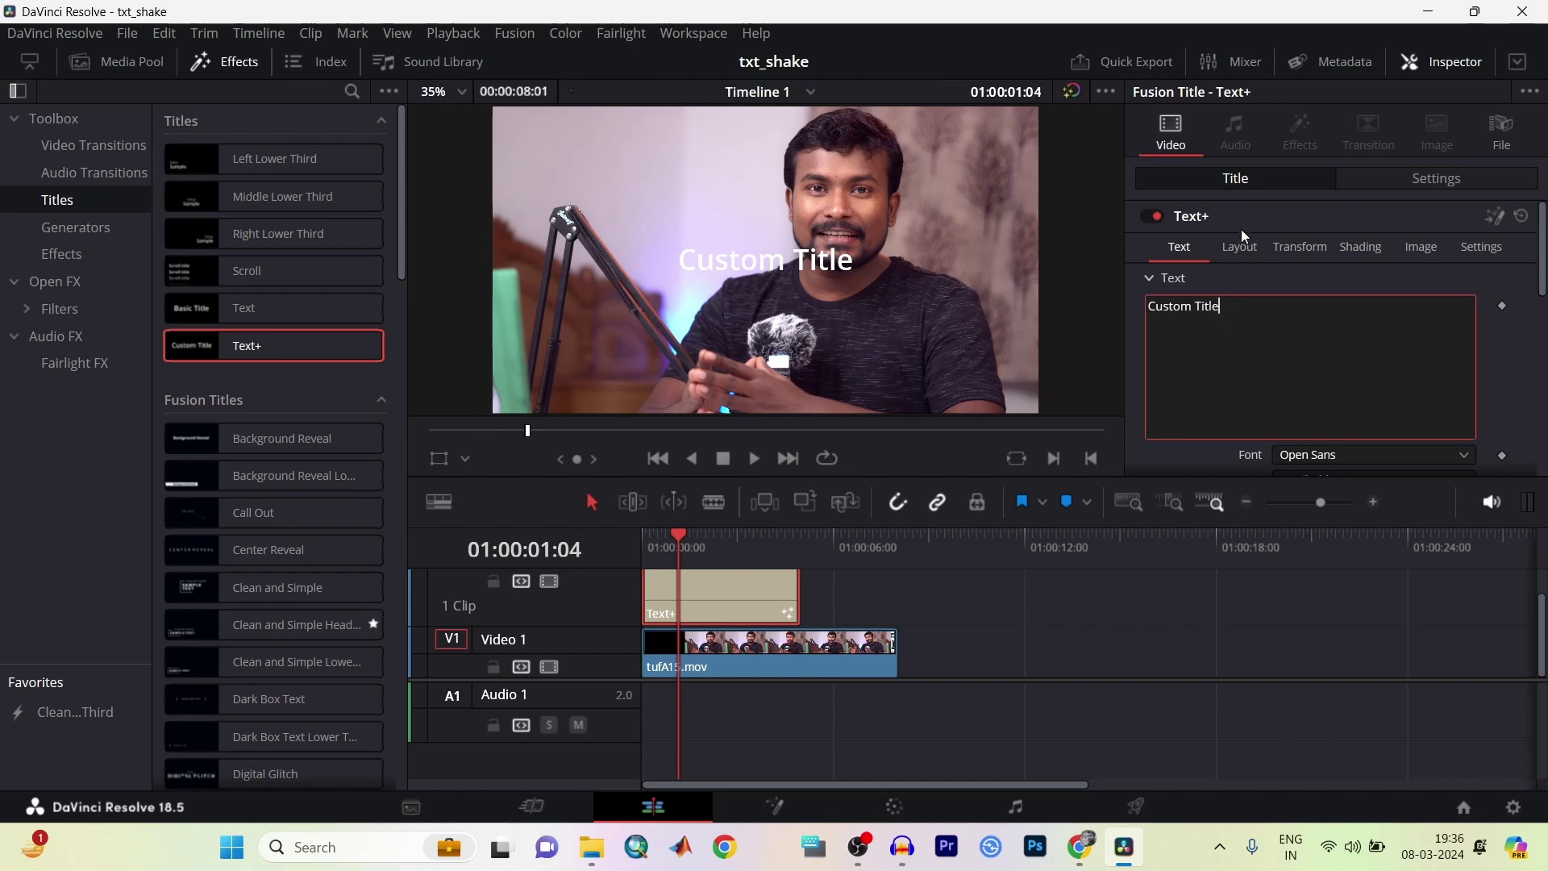
pyautogui.click(1459, 60)
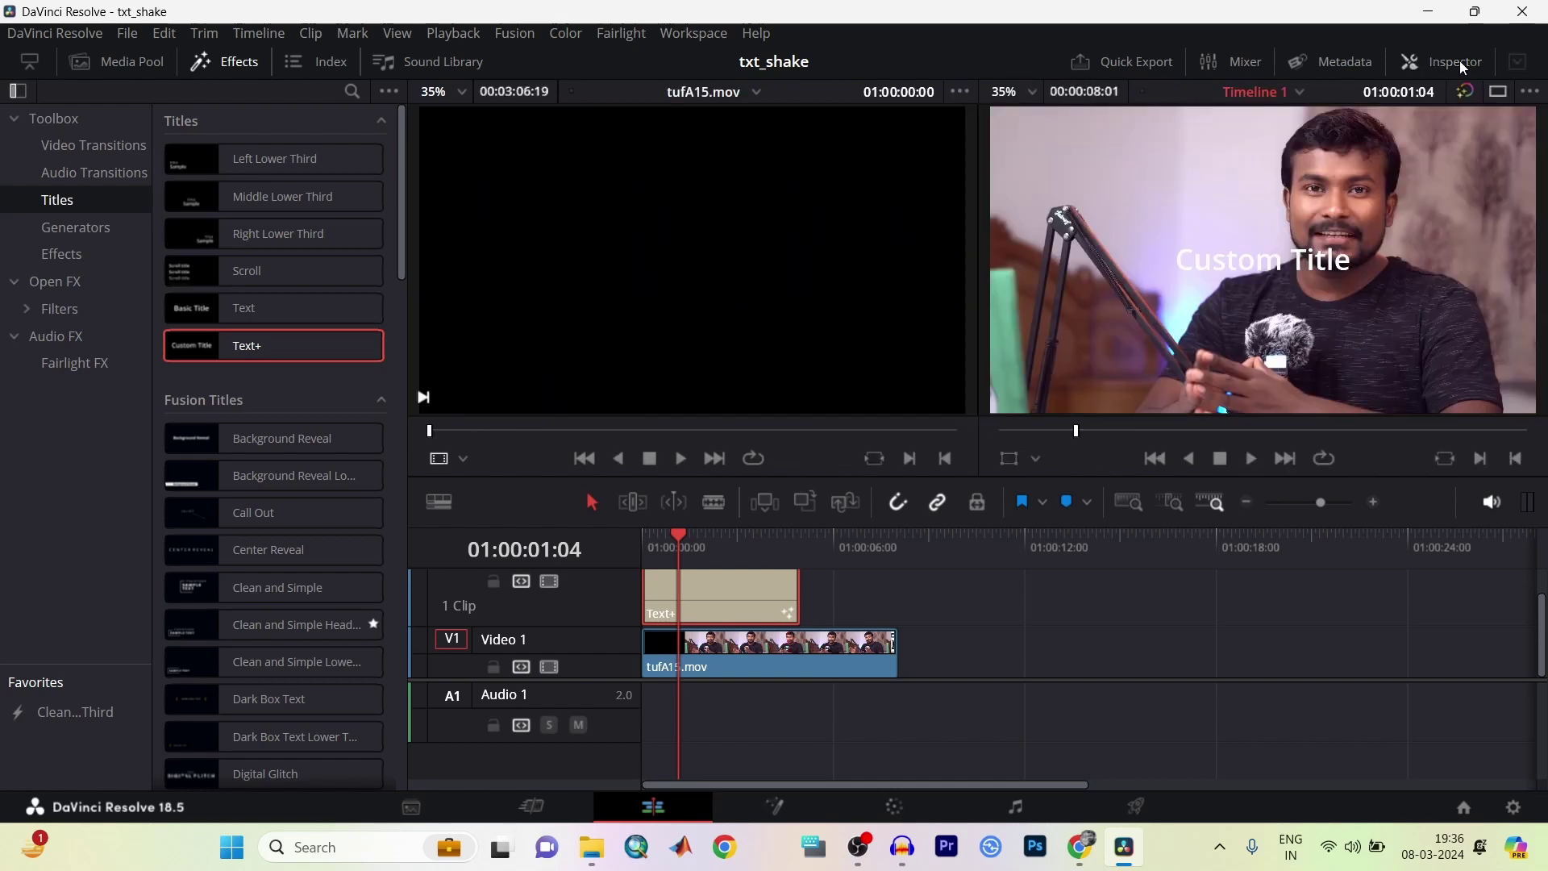
pyautogui.click(1450, 61)
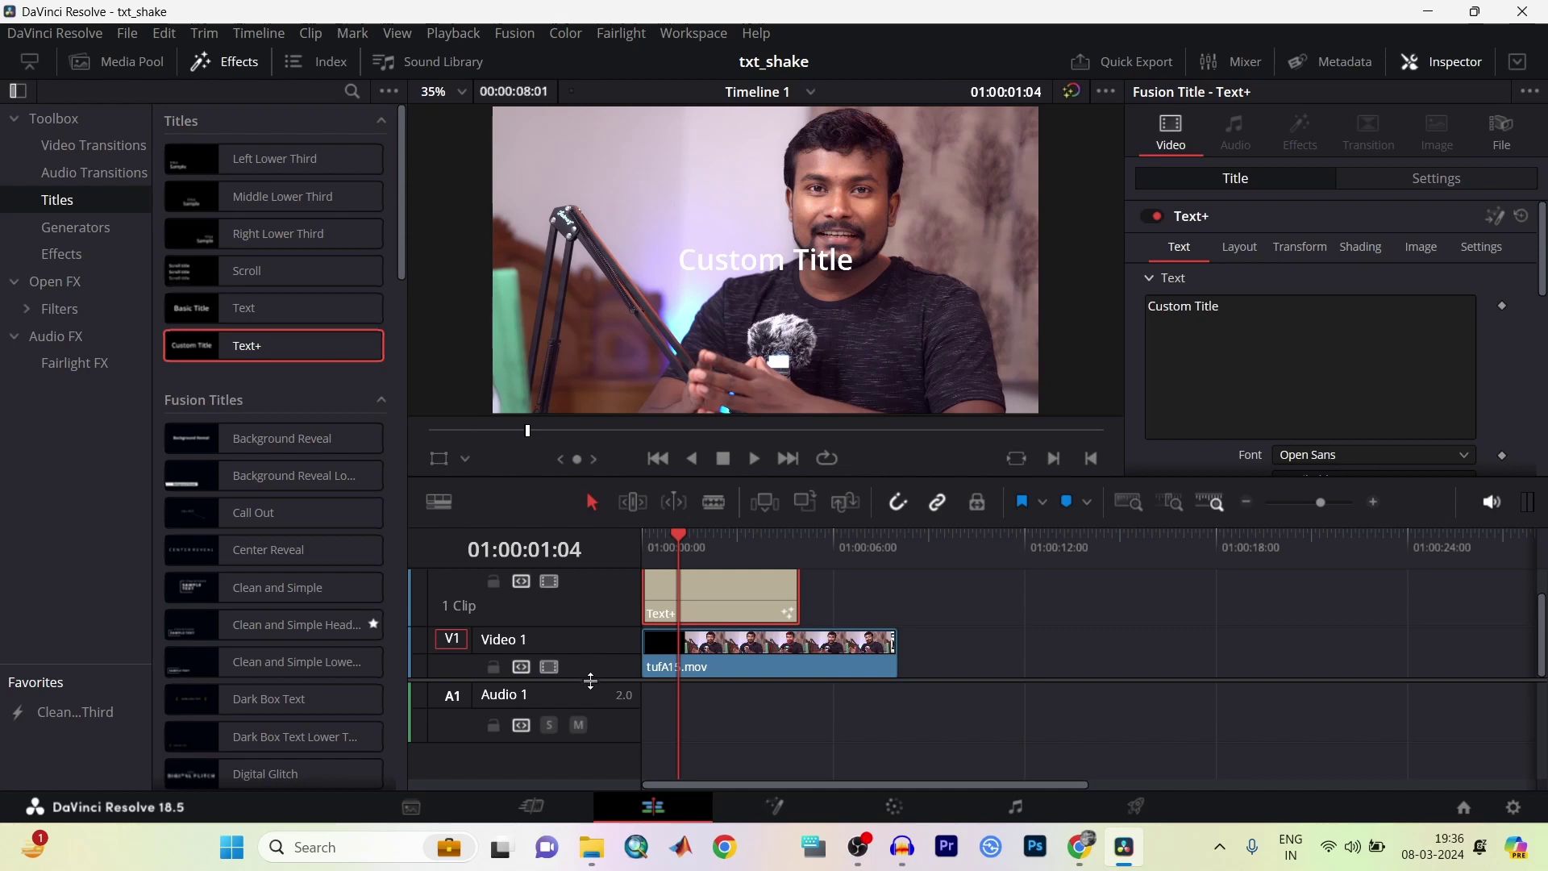
pyautogui.moveTo(591, 682); pyautogui.dragTo(591, 726)
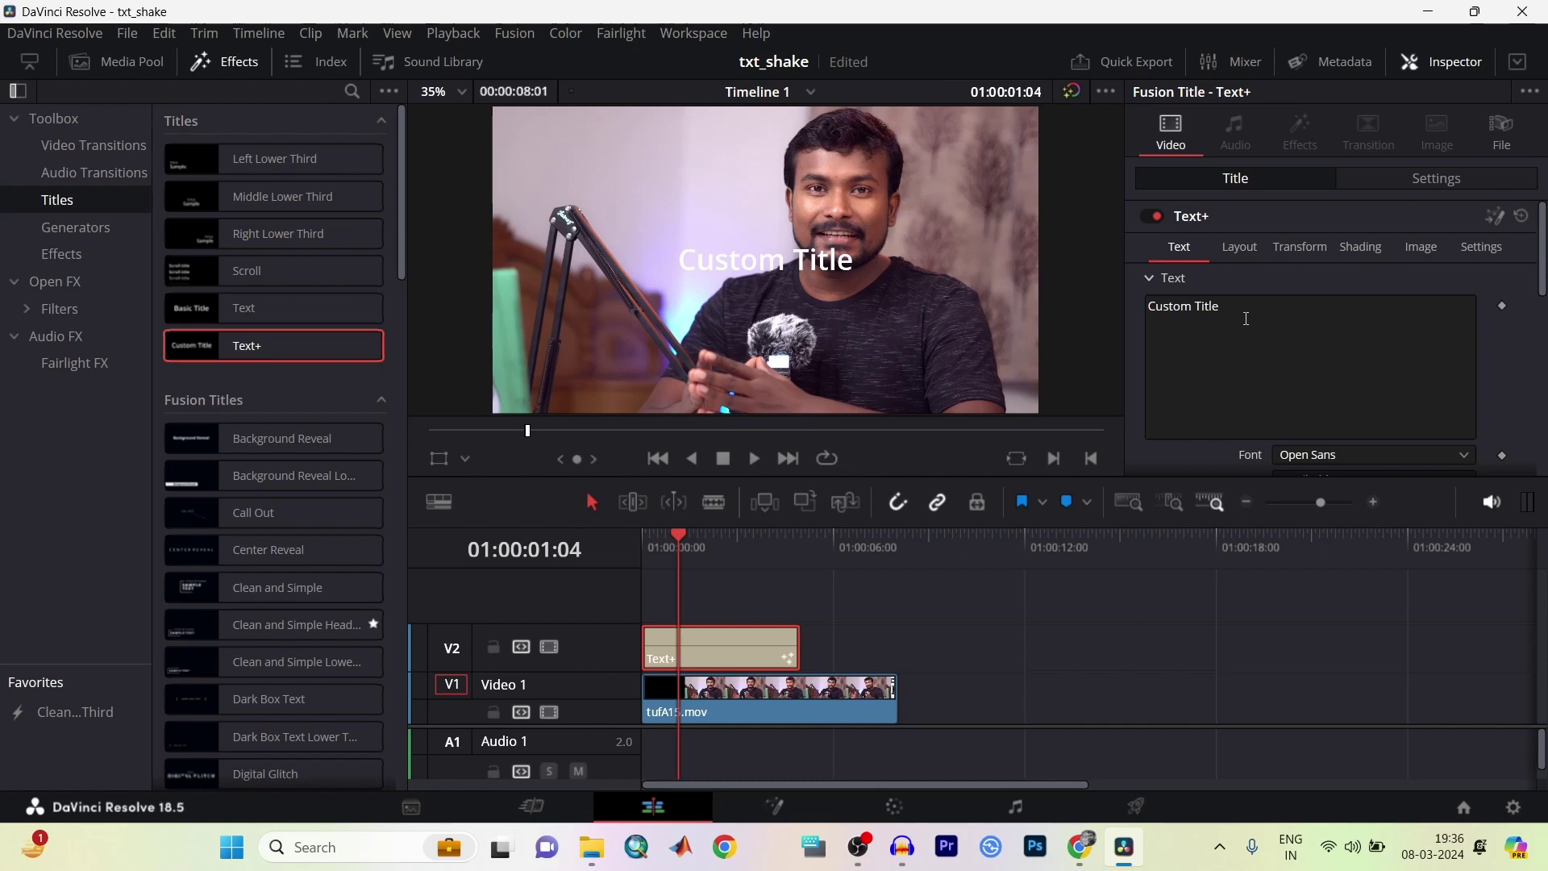
# Change the Text+ title font to Komika Axis in the Inspector's font list.
pyautogui.scroll(-3, 1247, 319)
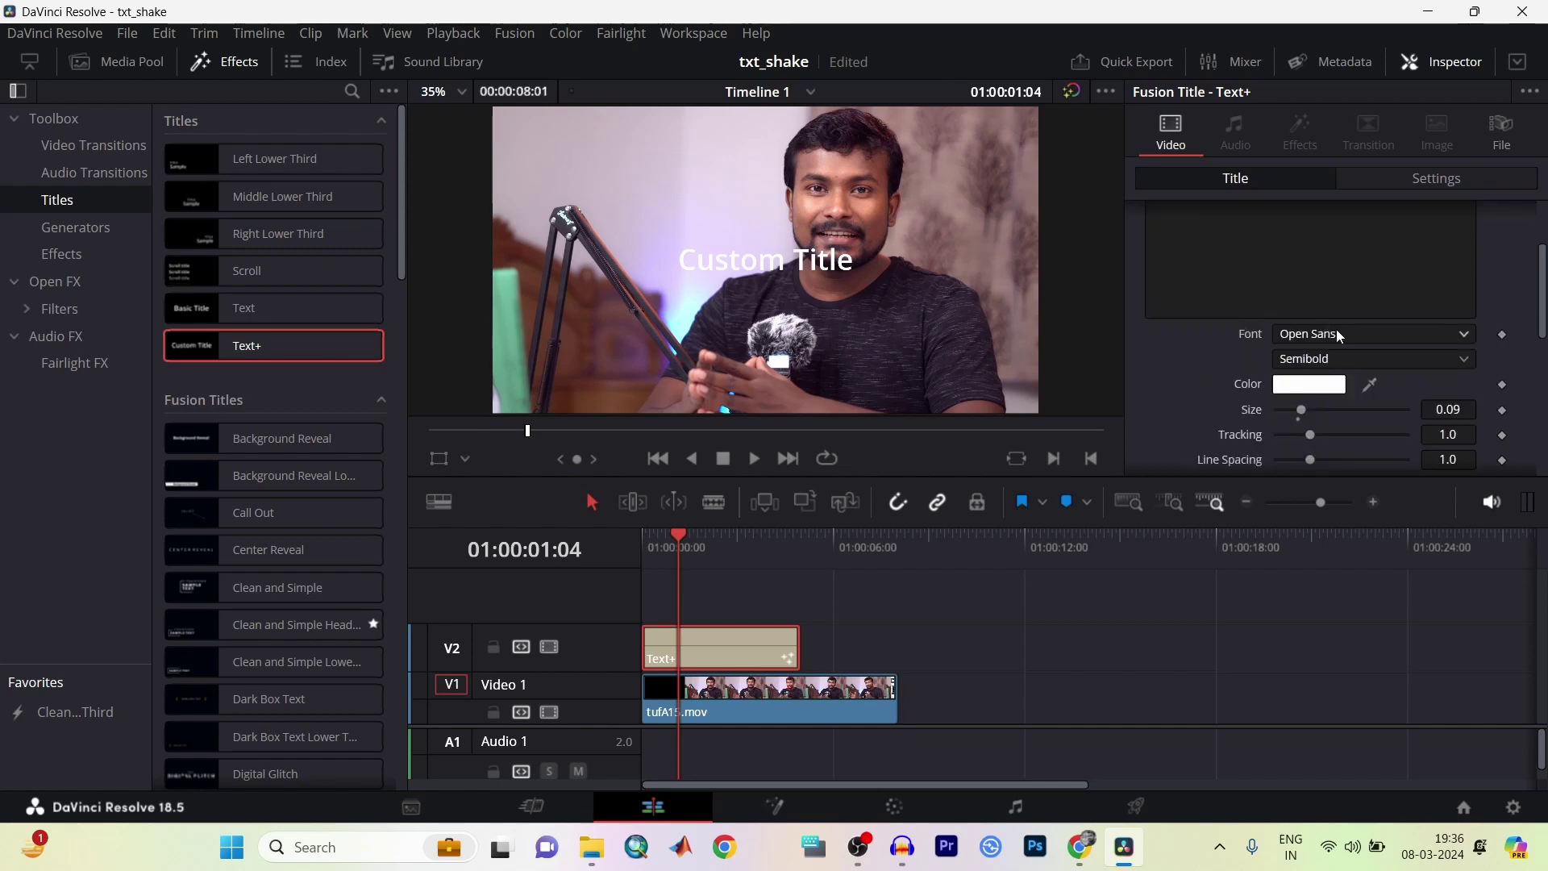
pyautogui.click(1353, 335)
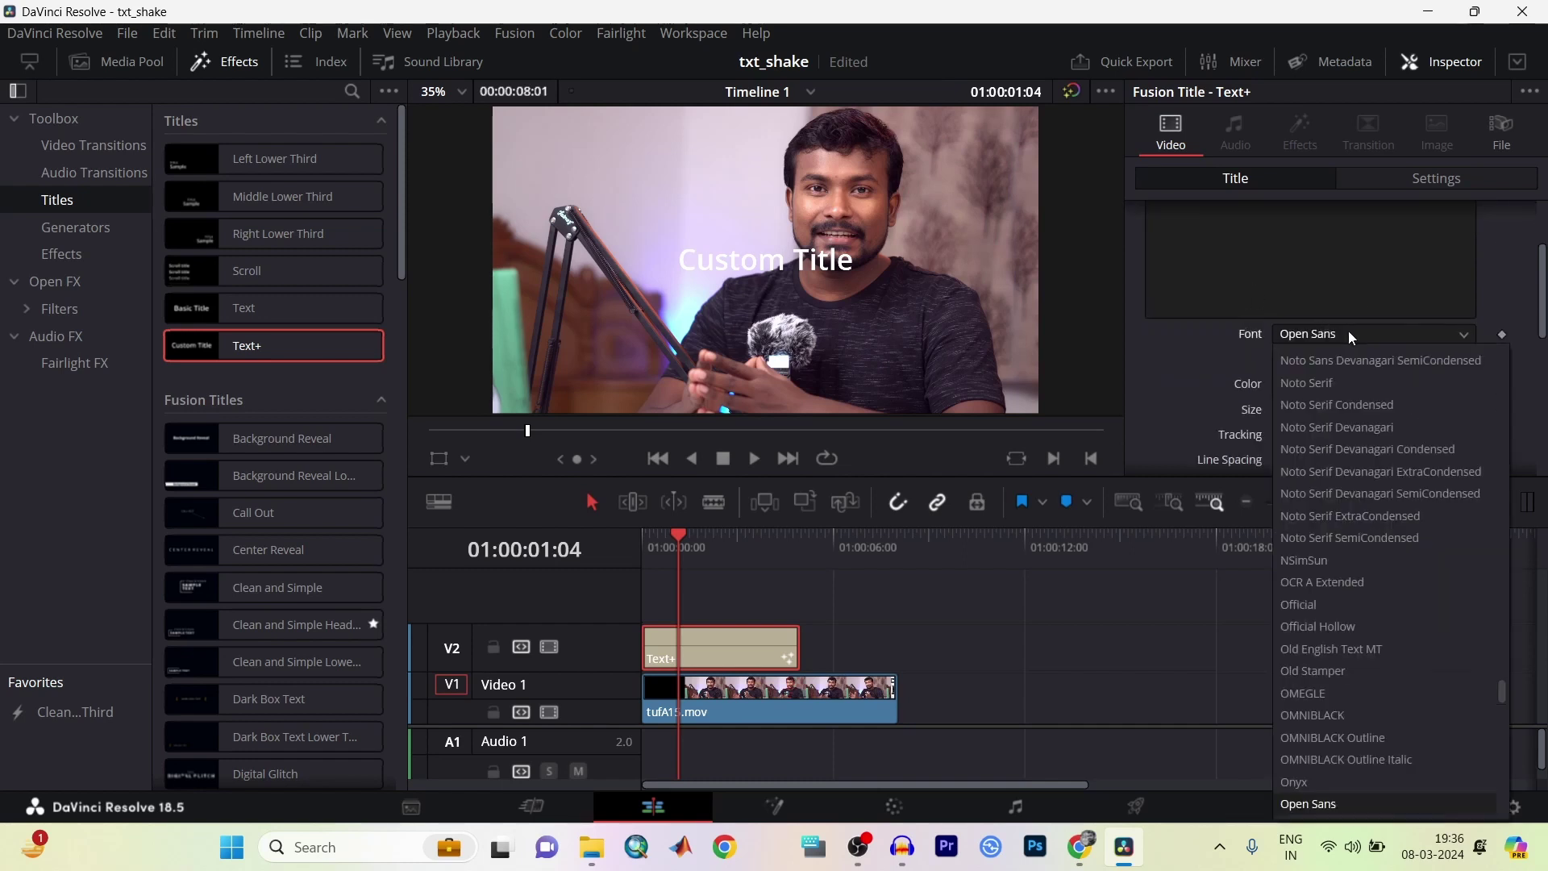
pyautogui.scroll(5, 1405, 429)
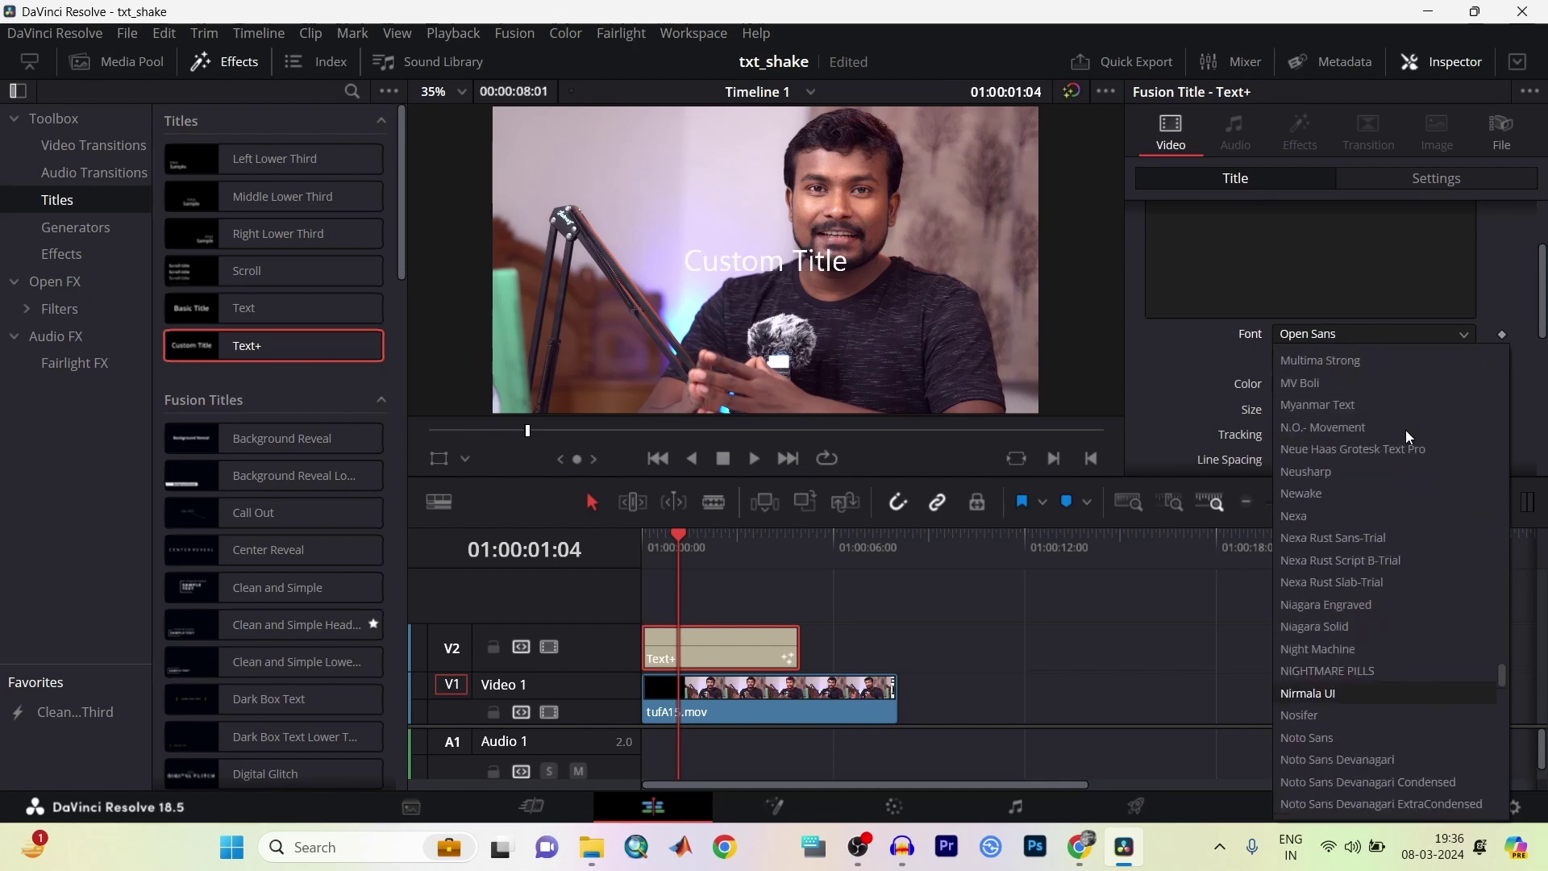
pyautogui.scroll(5, 1405, 429)
pyautogui.scroll(5, 1406, 427)
pyautogui.scroll(5, 1405, 427)
pyautogui.scroll(2, 1405, 427)
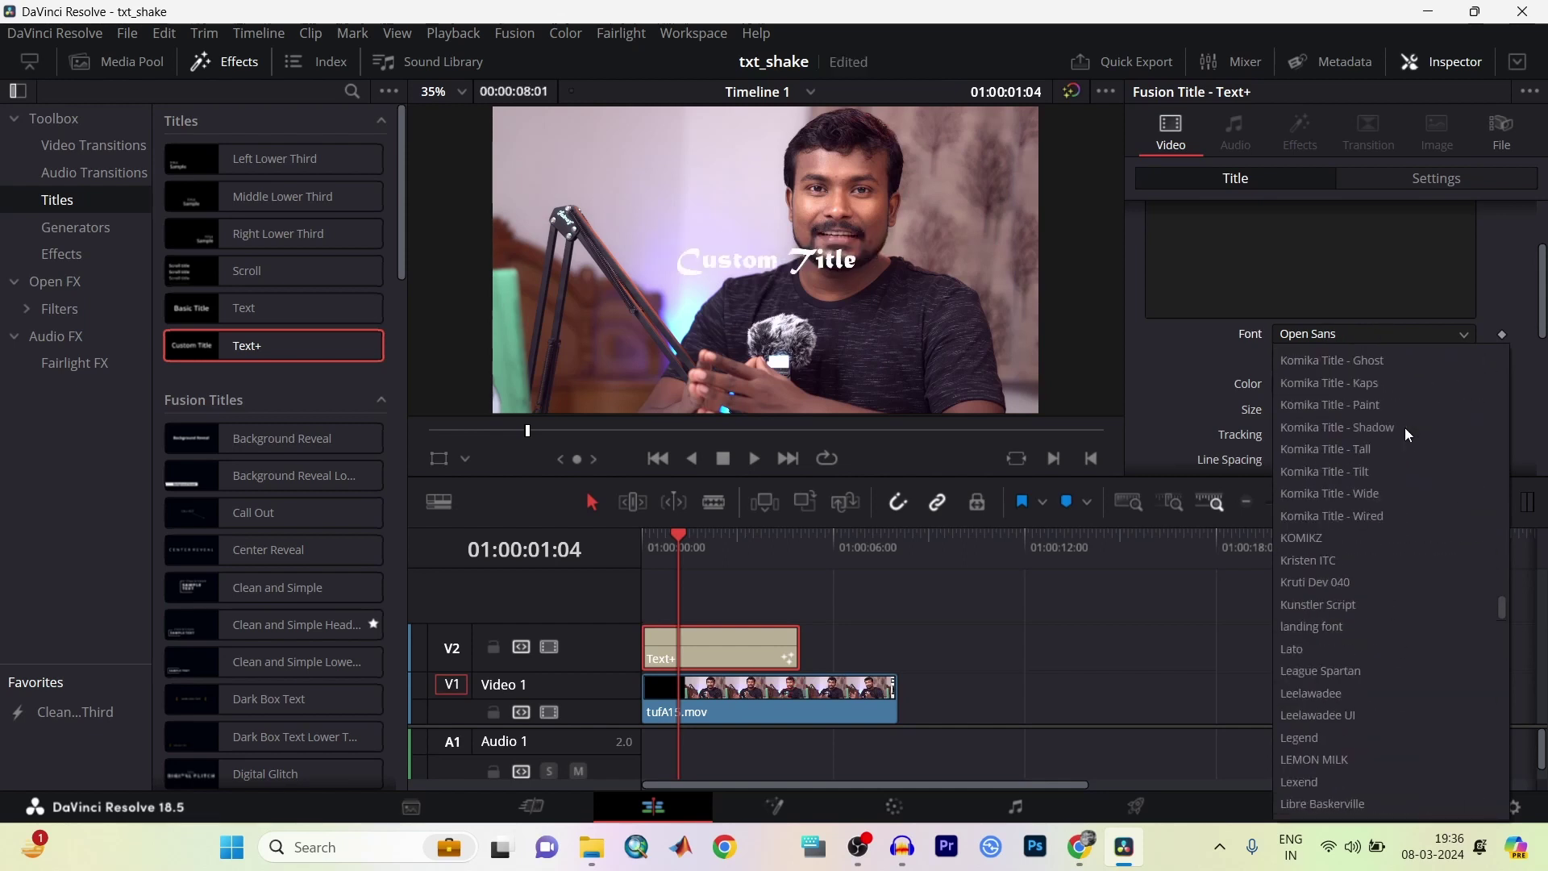
pyautogui.scroll(2, 1404, 427)
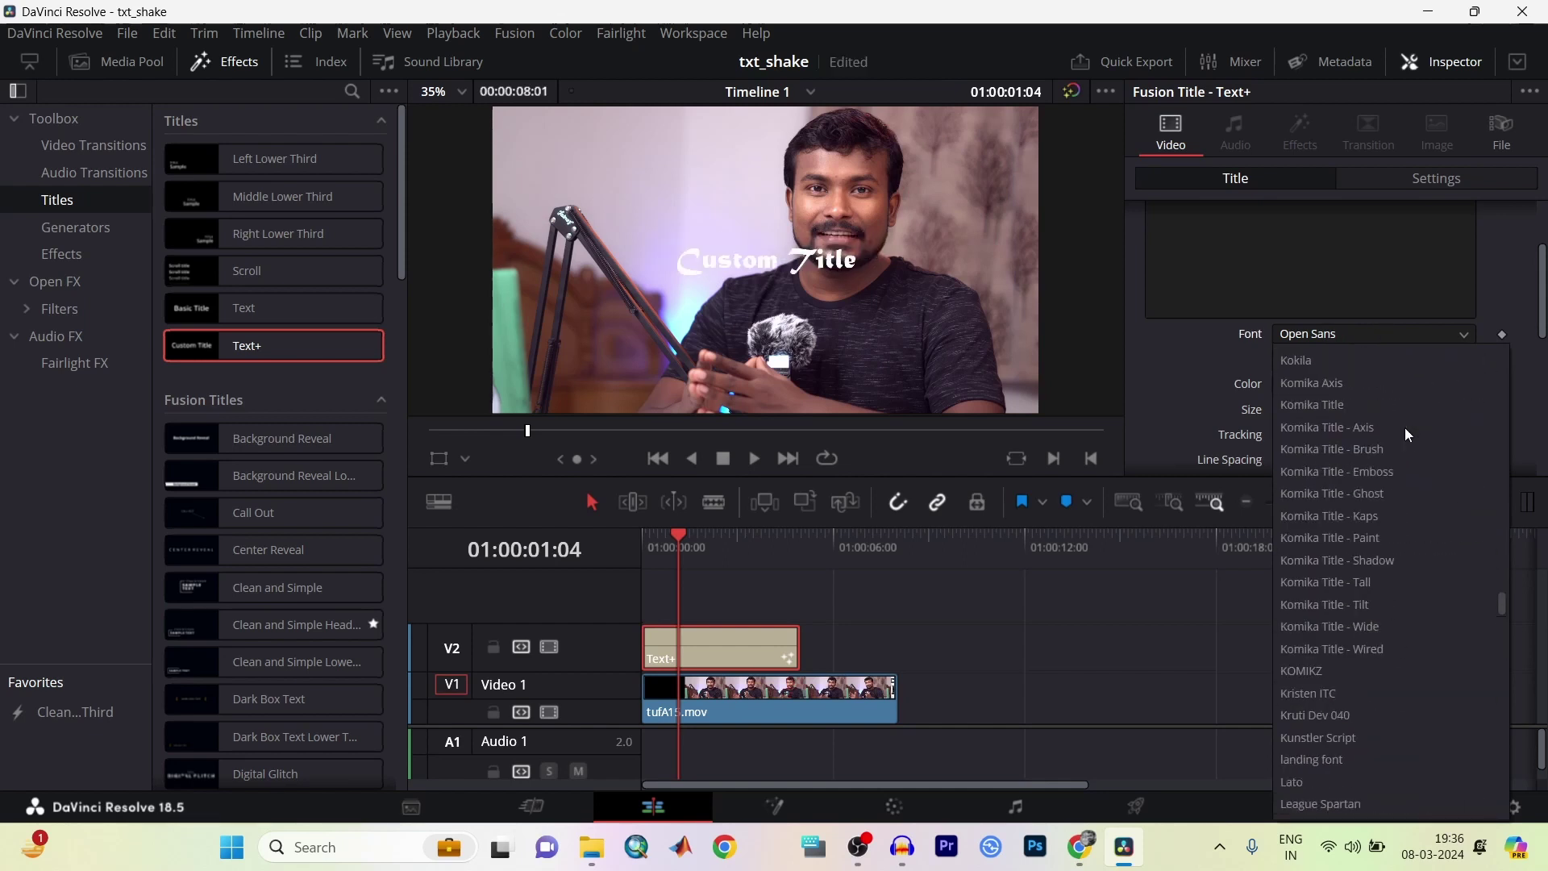
pyautogui.click(1343, 385)
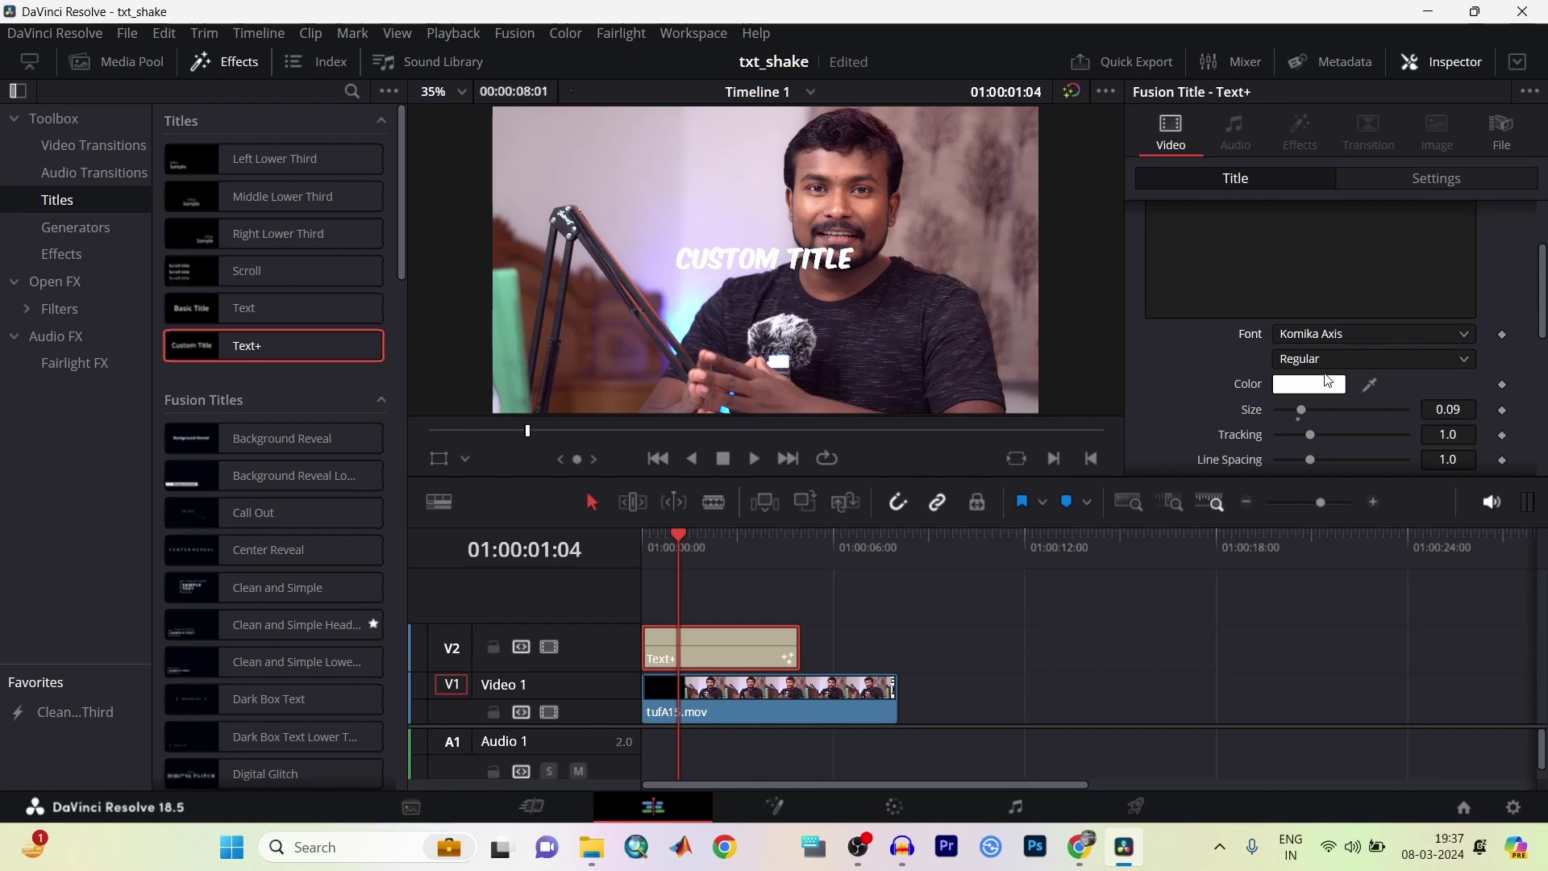
# Raise the CUSTOM TITLE text size to 0.1654 and position it lower in the frame.
pyautogui.scroll(-2, 1290, 409)
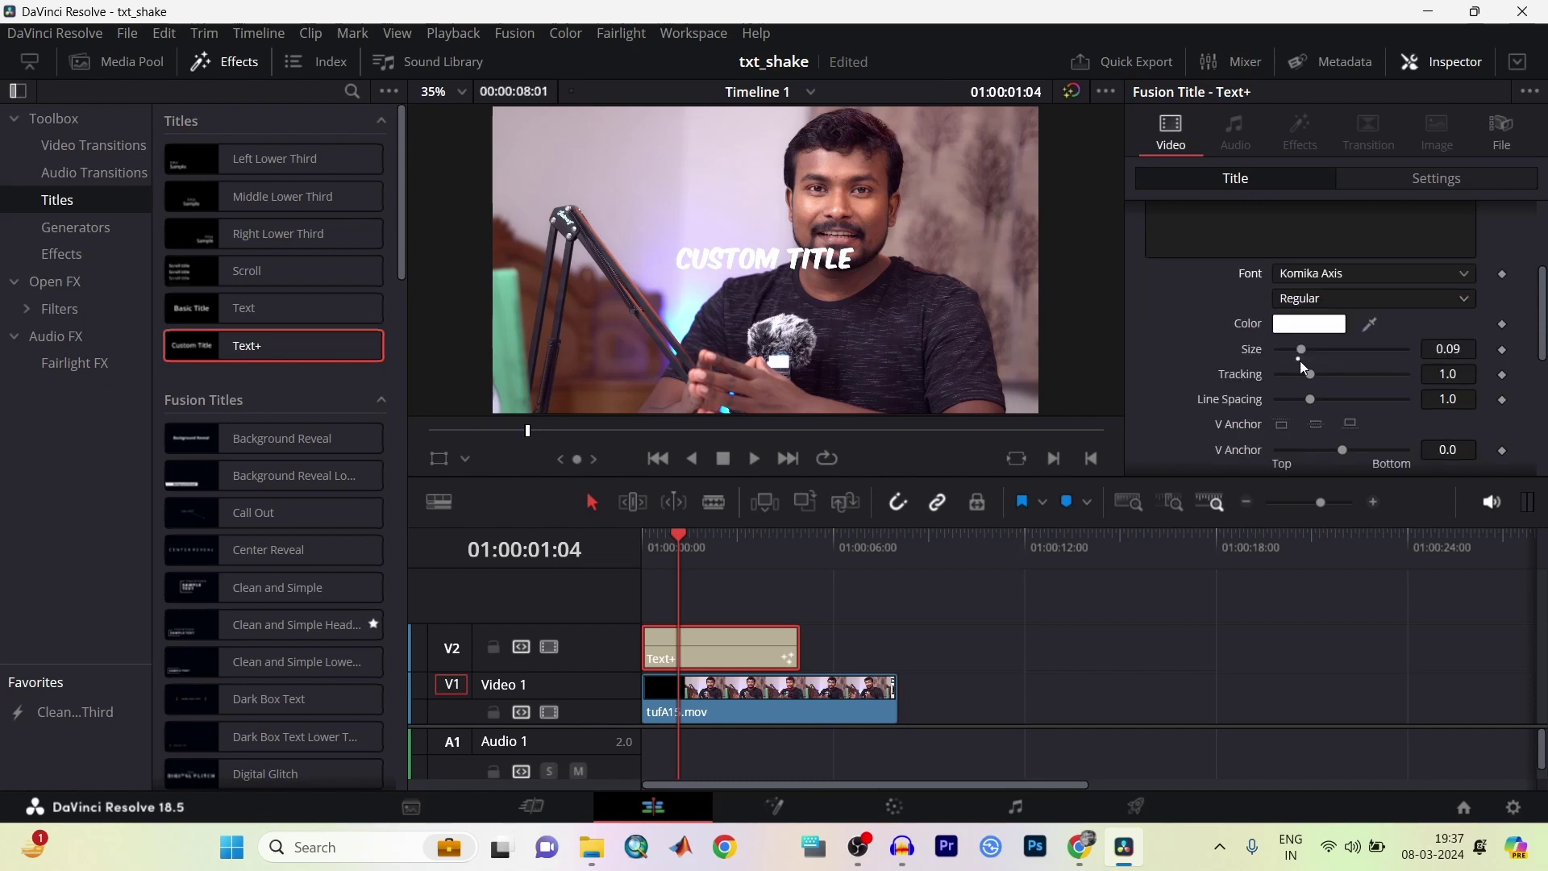
pyautogui.moveTo(1303, 350); pyautogui.dragTo(1322, 350)
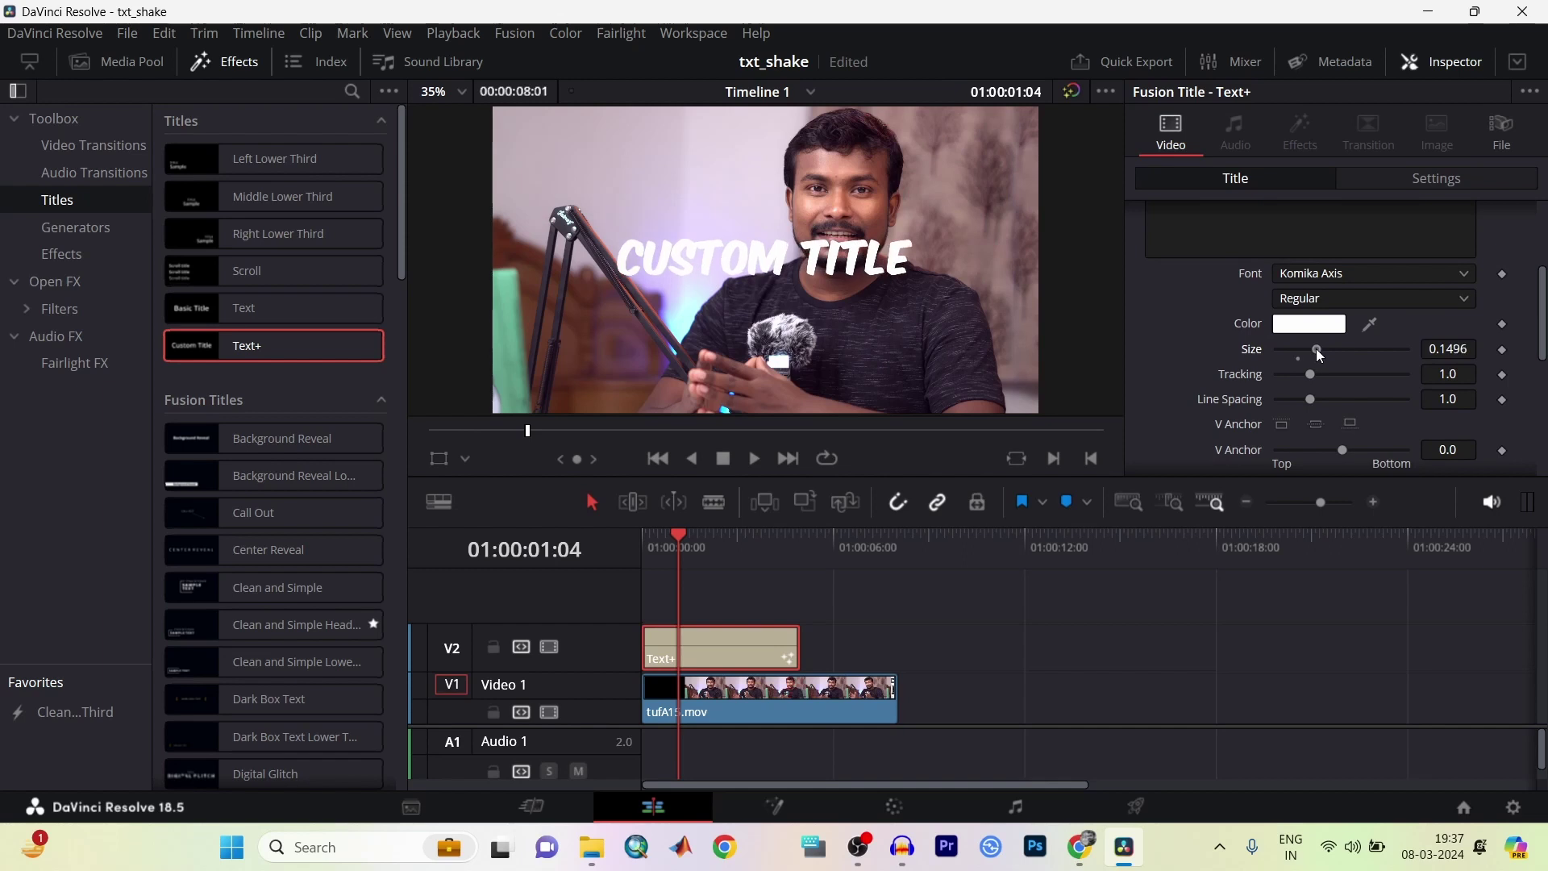
pyautogui.scroll(4, 1346, 342)
pyautogui.scroll(2, 1427, 216)
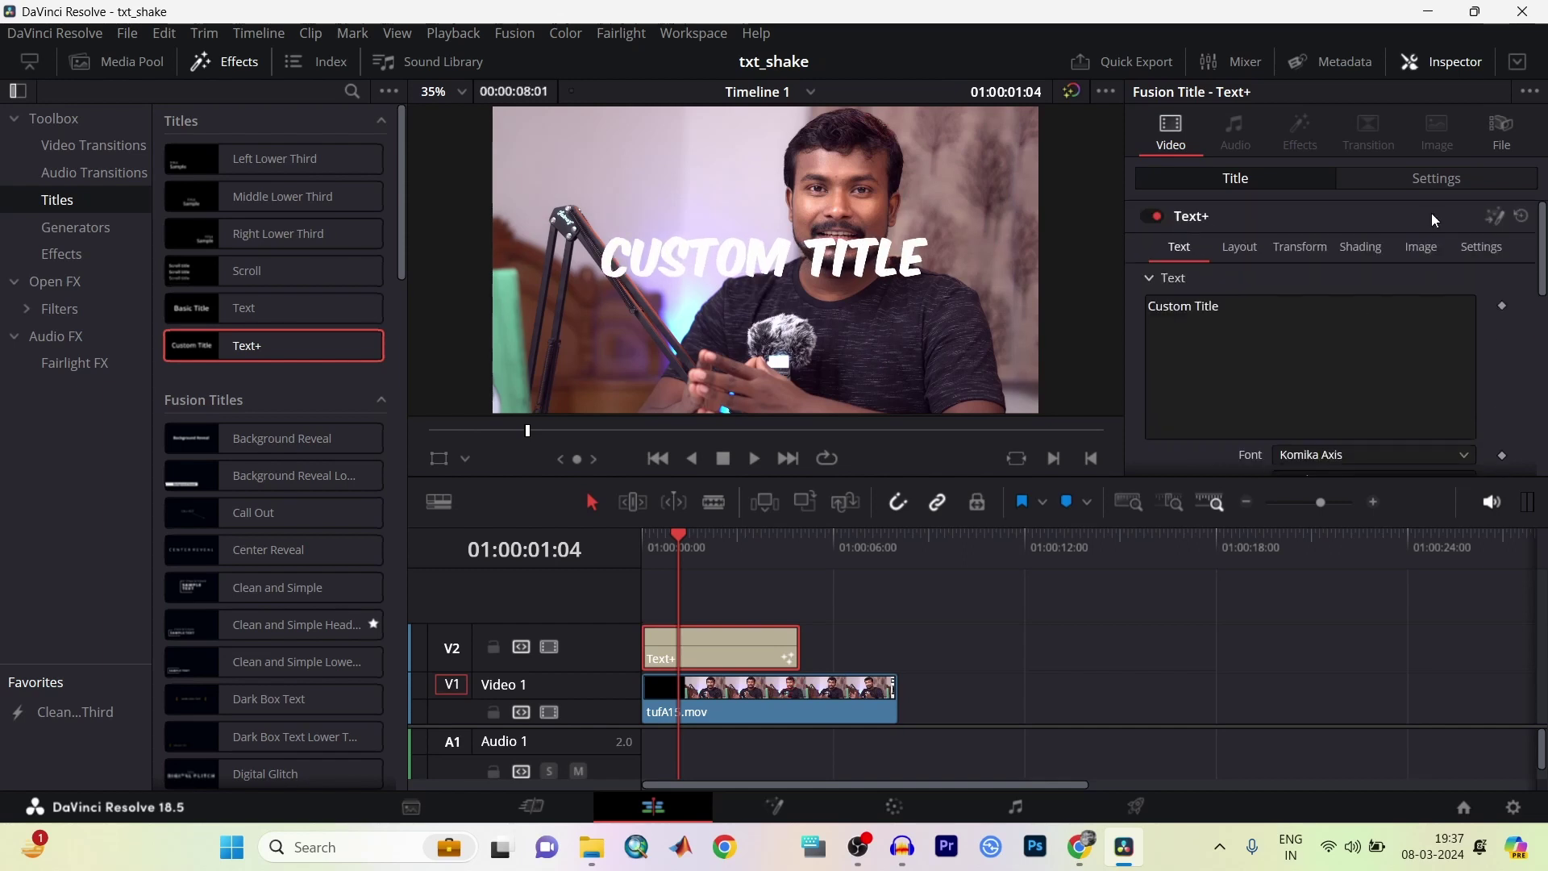
pyautogui.click(1445, 183)
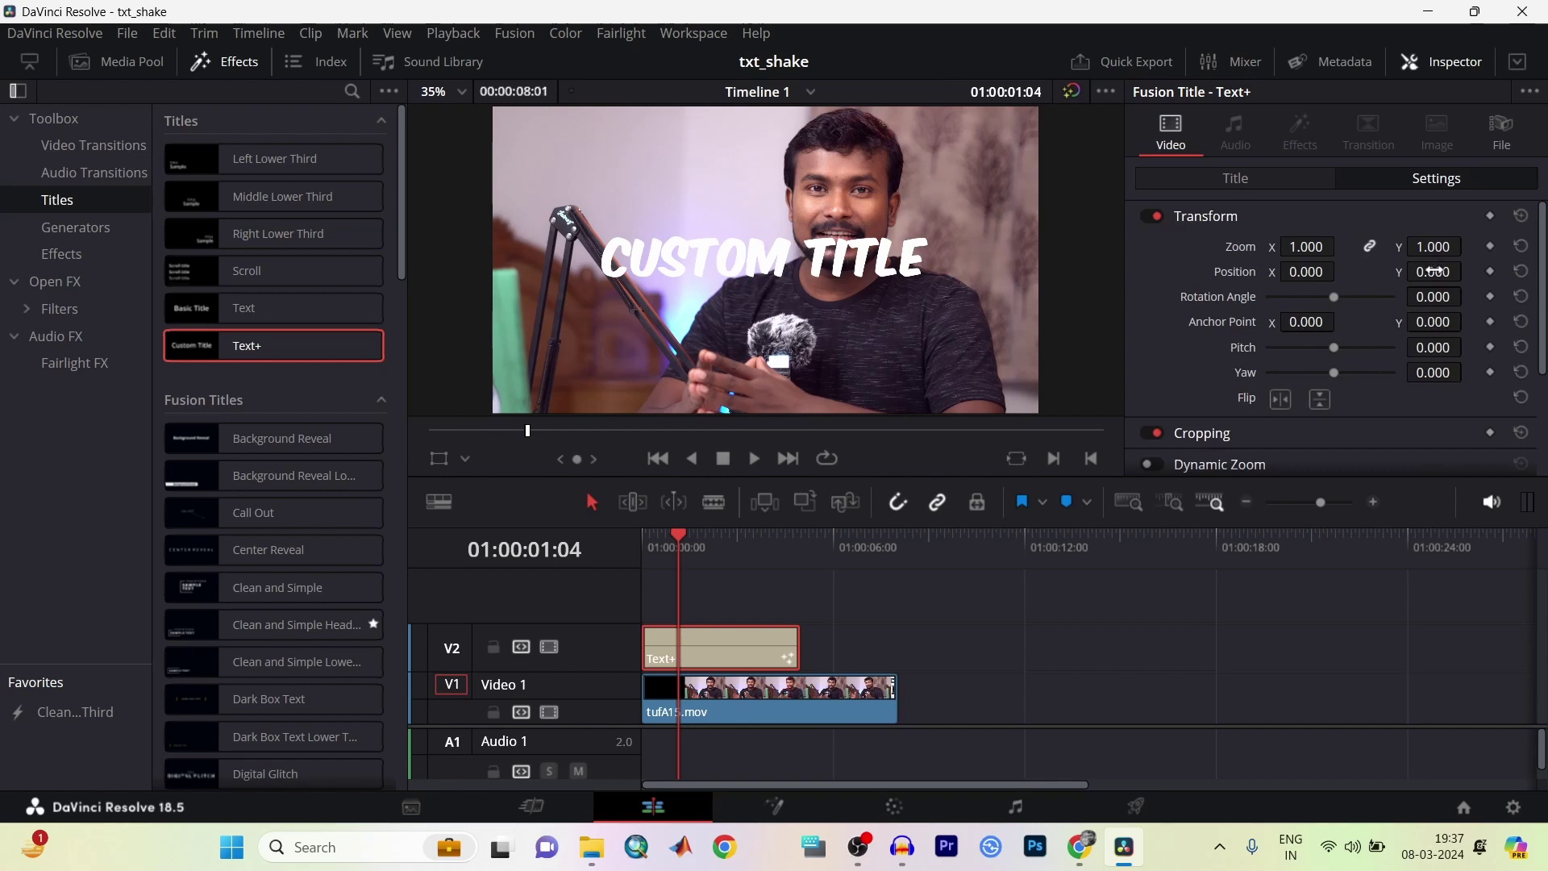
pyautogui.click(1236, 178)
pyautogui.scroll(-3, 1204, 311)
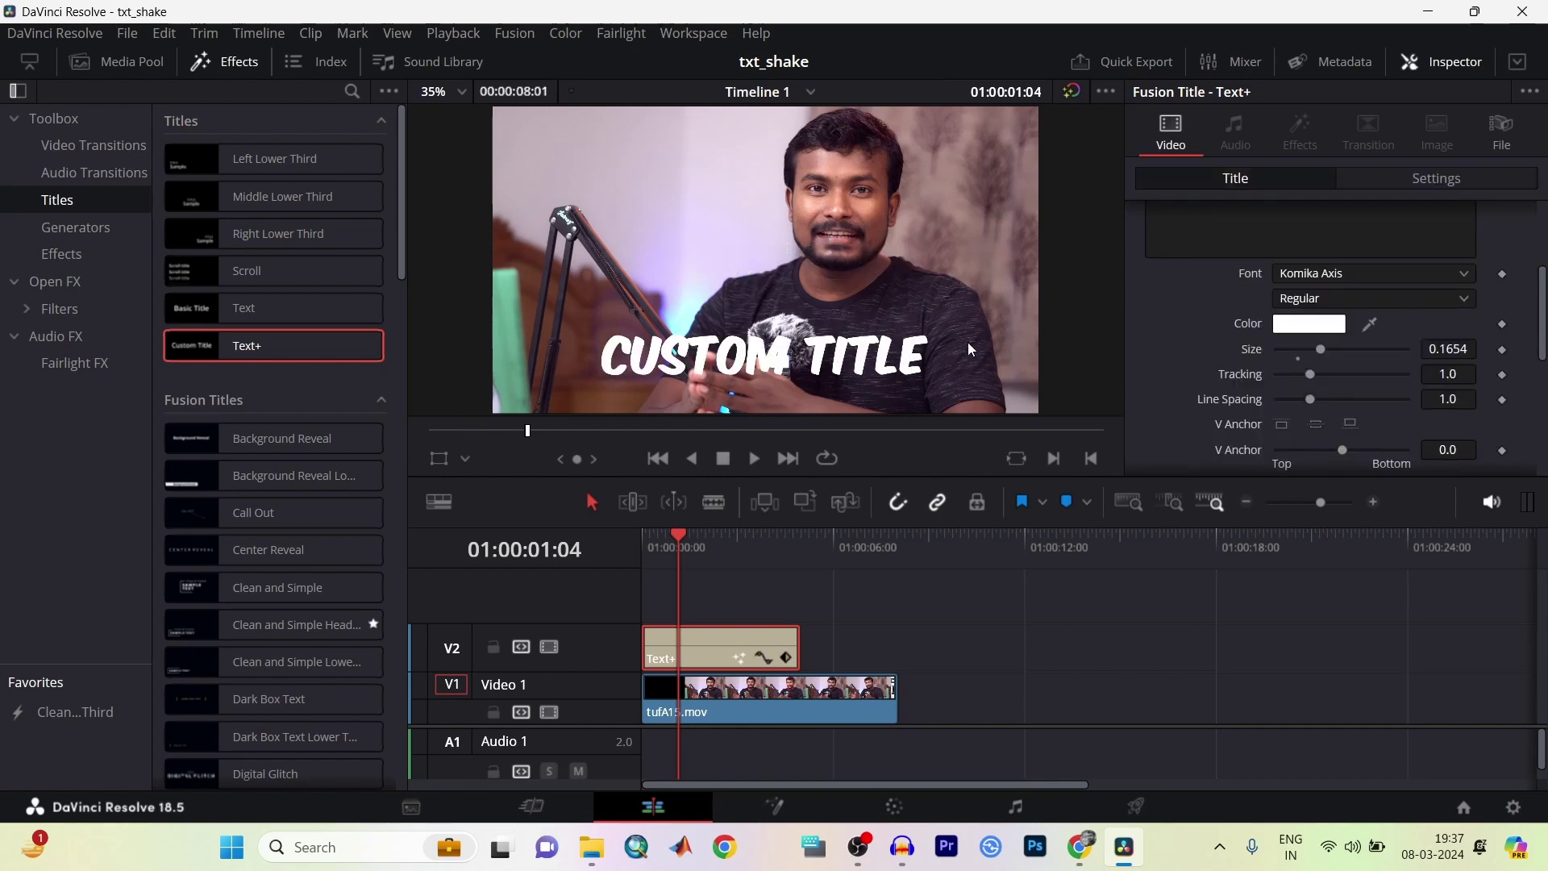
pyautogui.scroll(-3, 1329, 340)
pyautogui.scroll(5, 1329, 339)
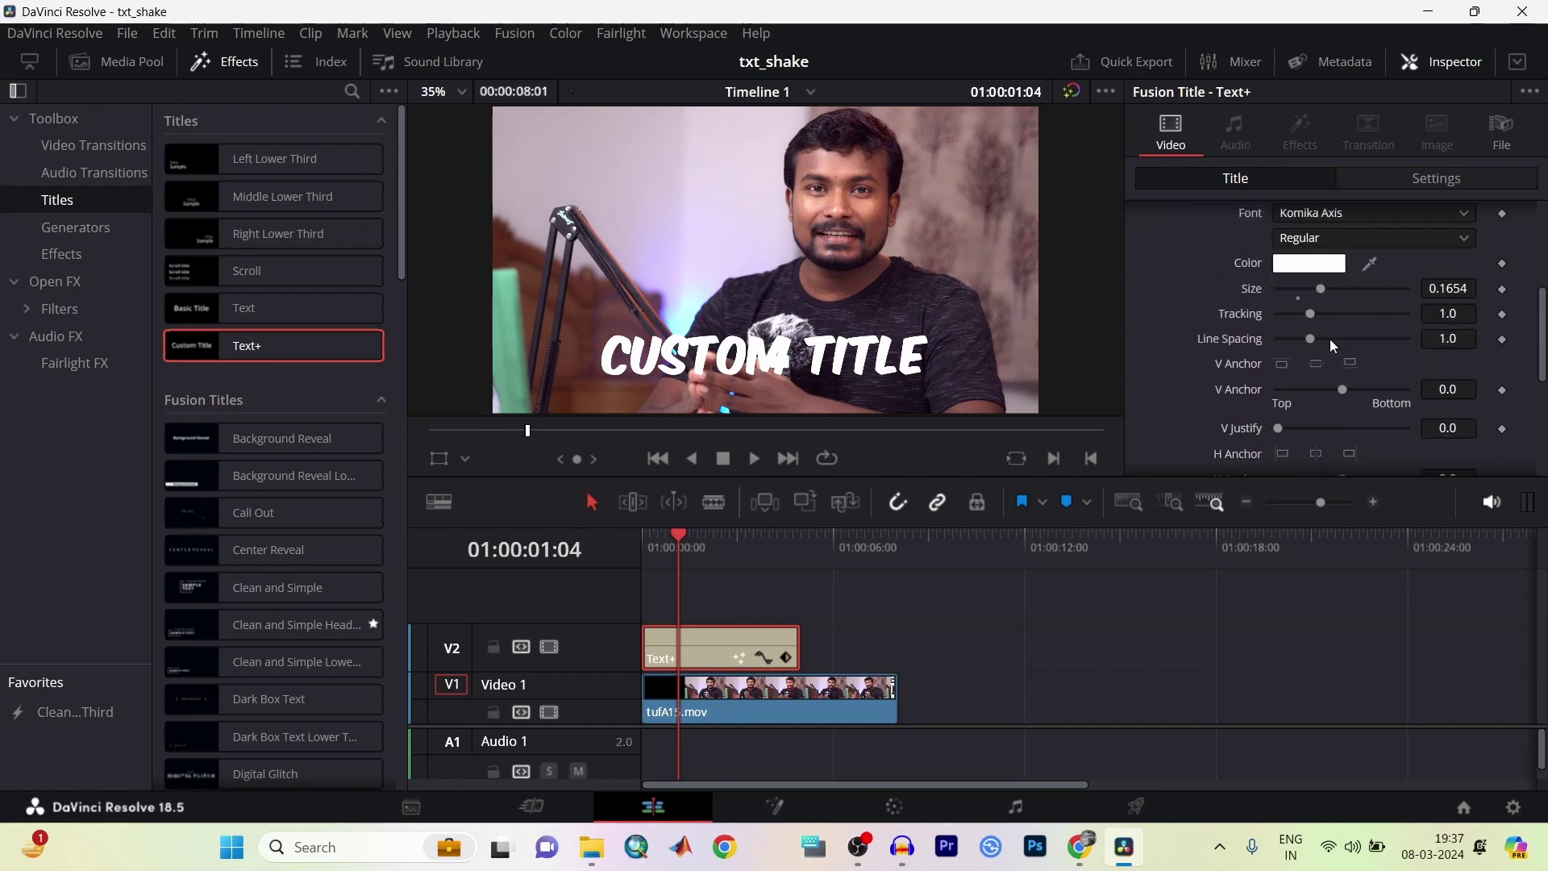
pyautogui.scroll(1, 1333, 344)
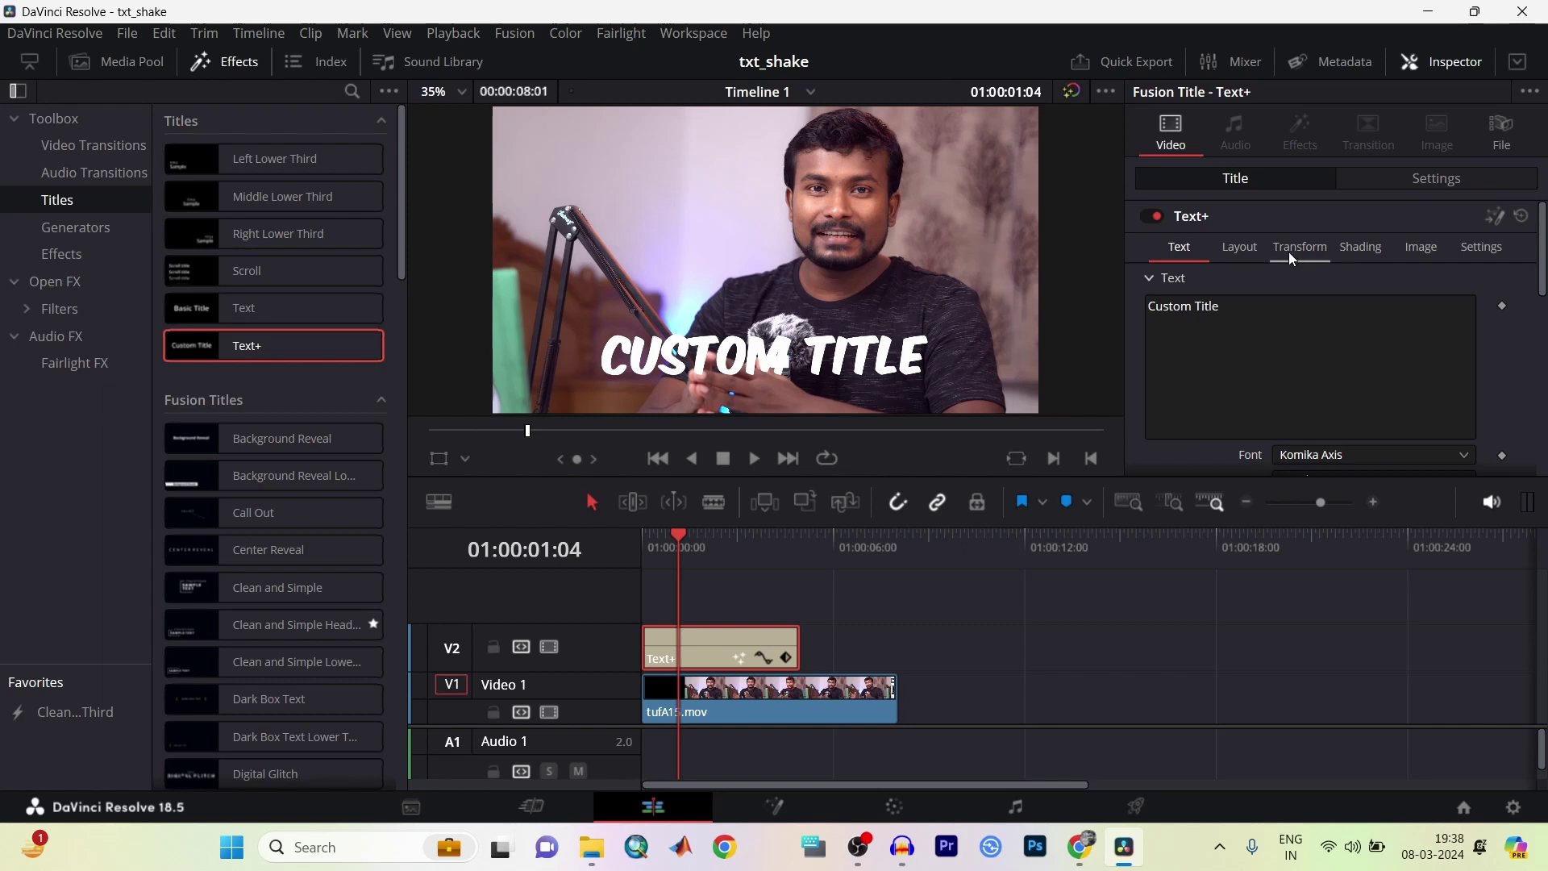
# Change the White Solid Fill shading element's fill type to Gradient.
pyautogui.click(1369, 255)
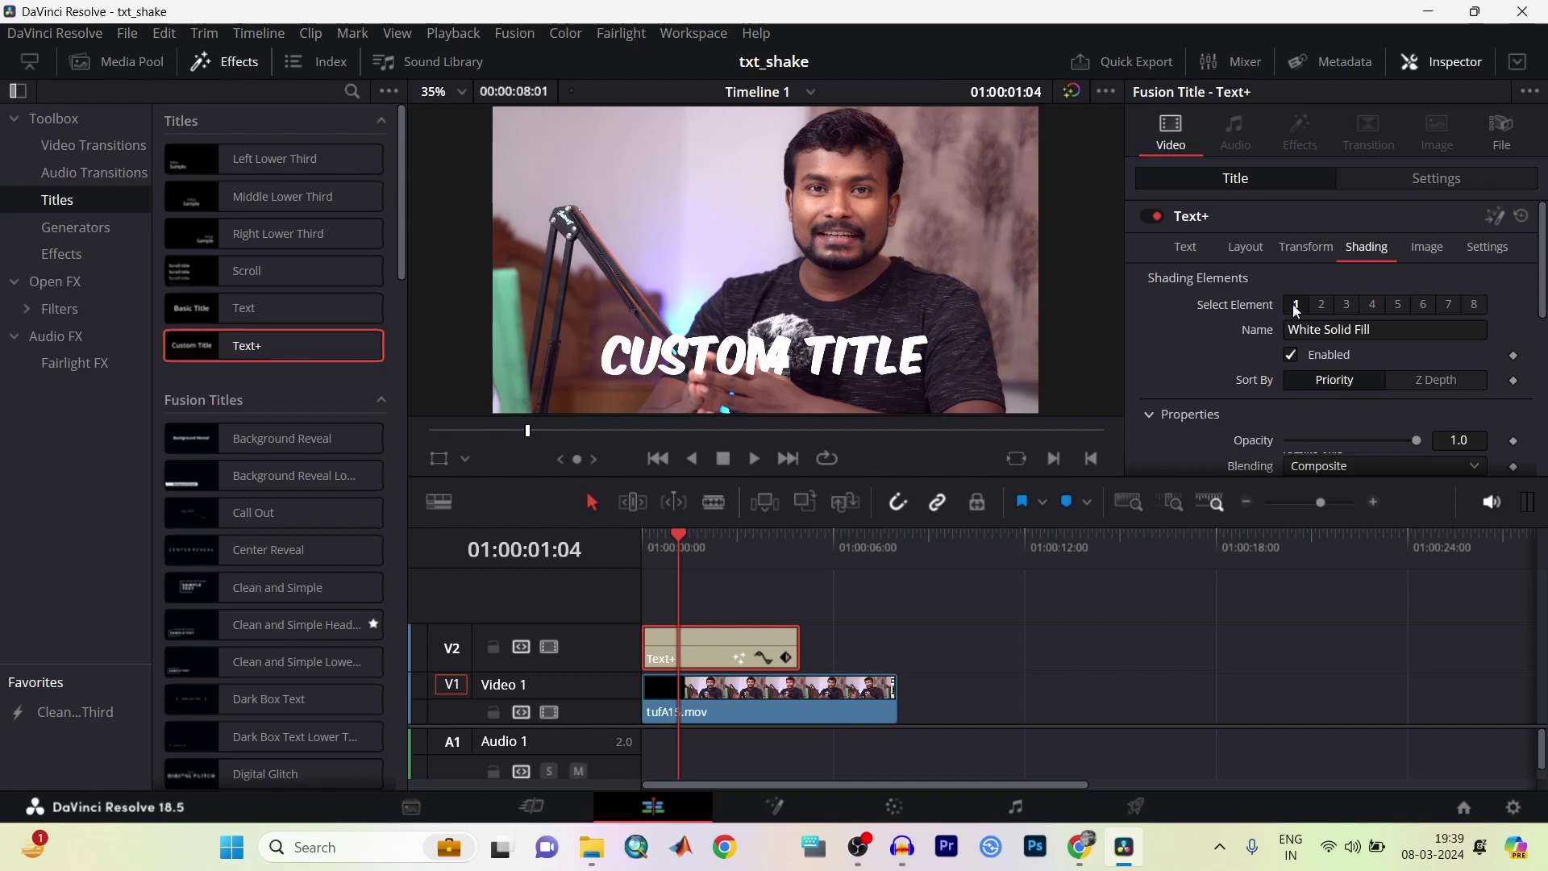
pyautogui.click(1321, 305)
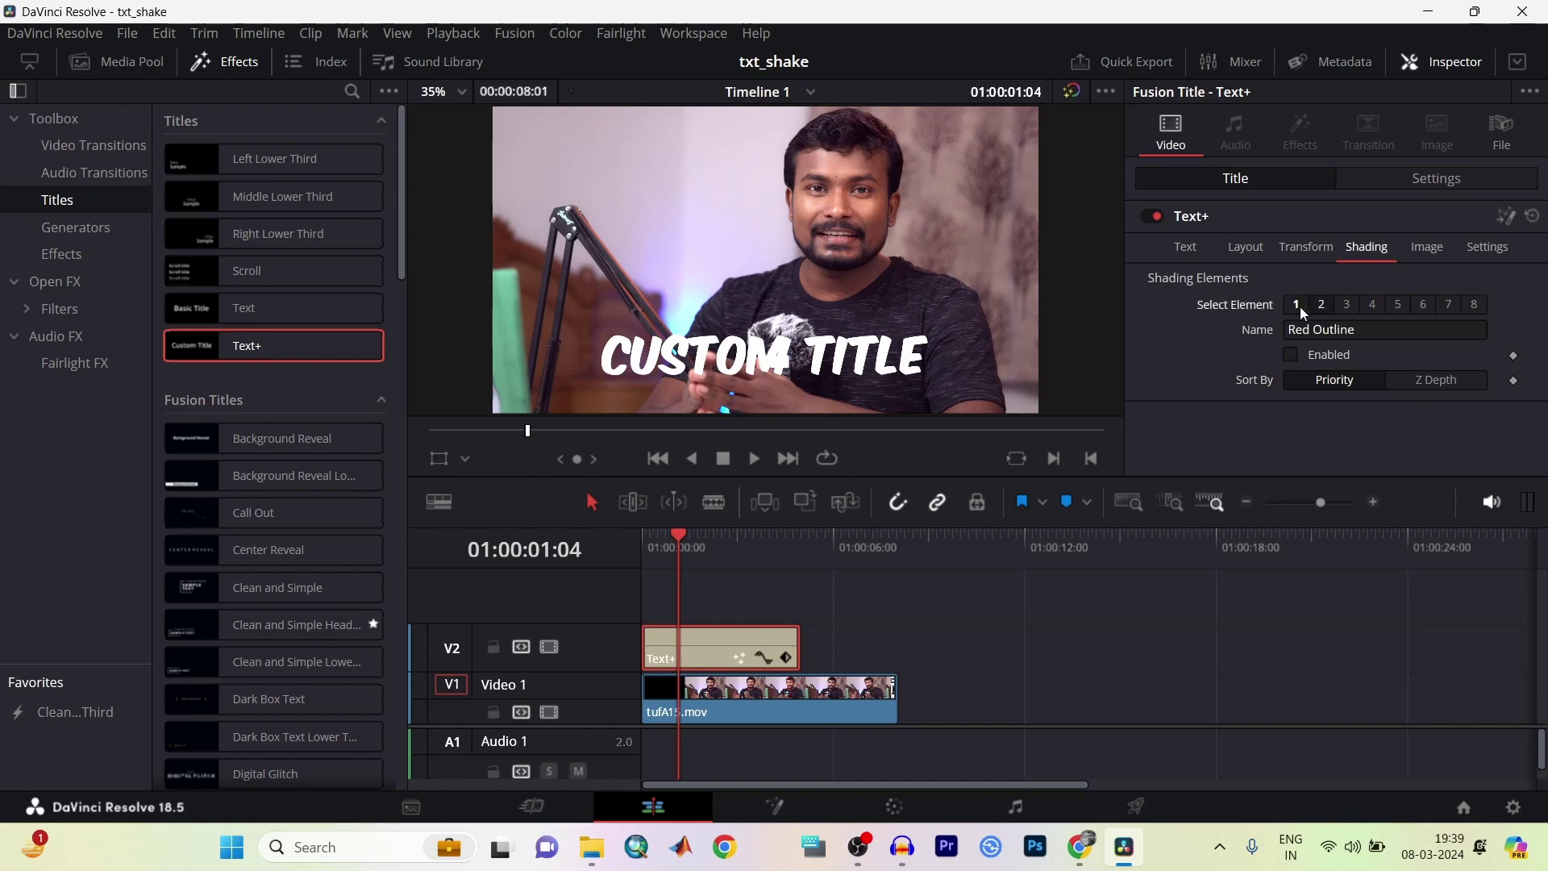
pyautogui.click(1298, 304)
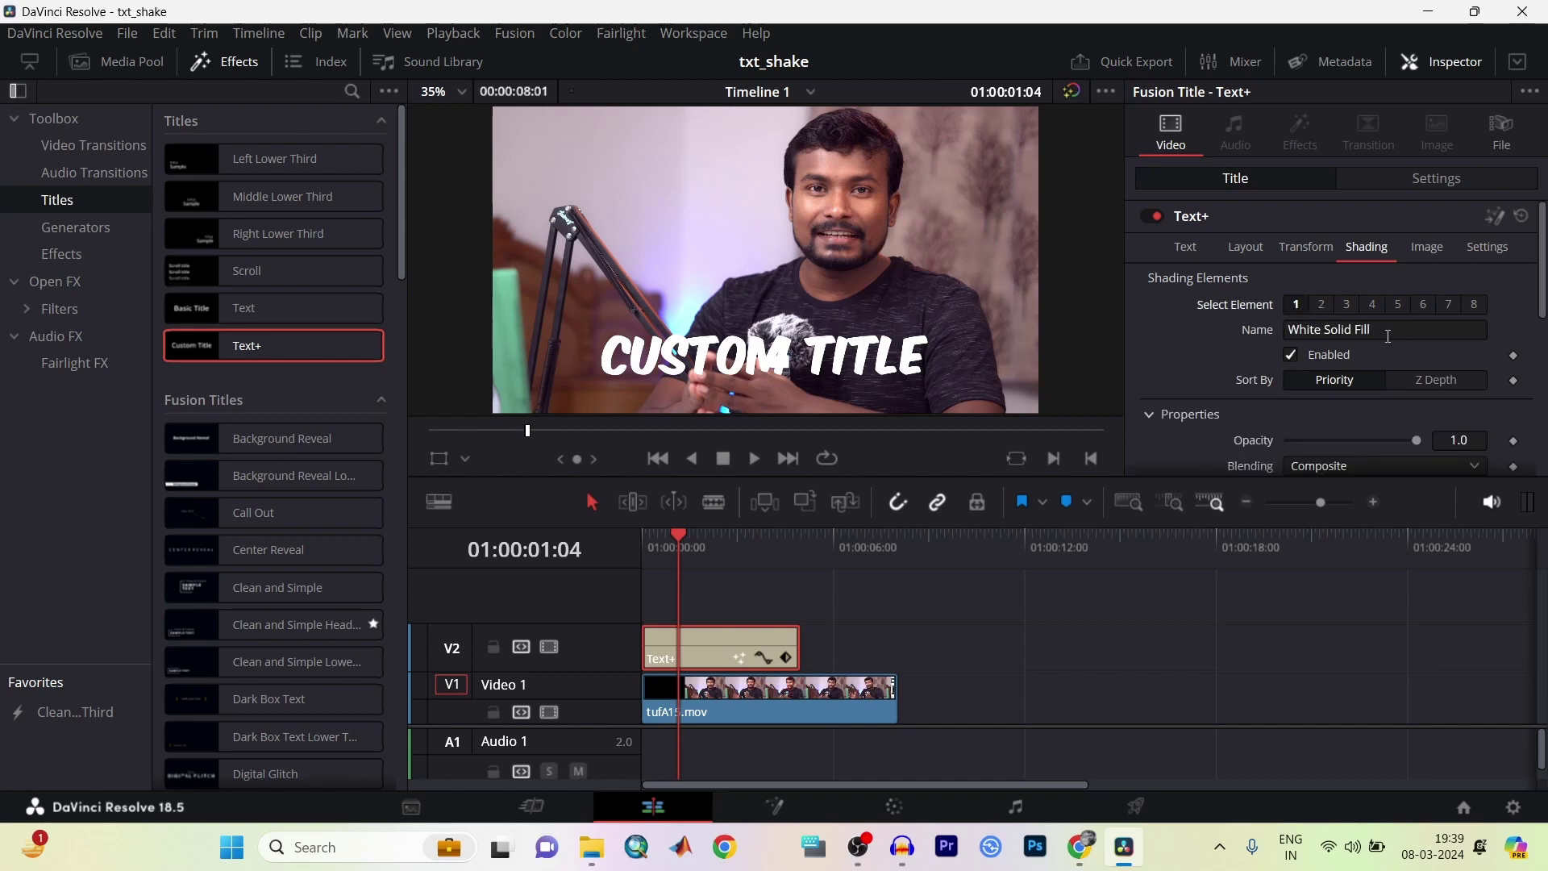
pyautogui.scroll(-1, 1389, 339)
pyautogui.scroll(-1, 1388, 339)
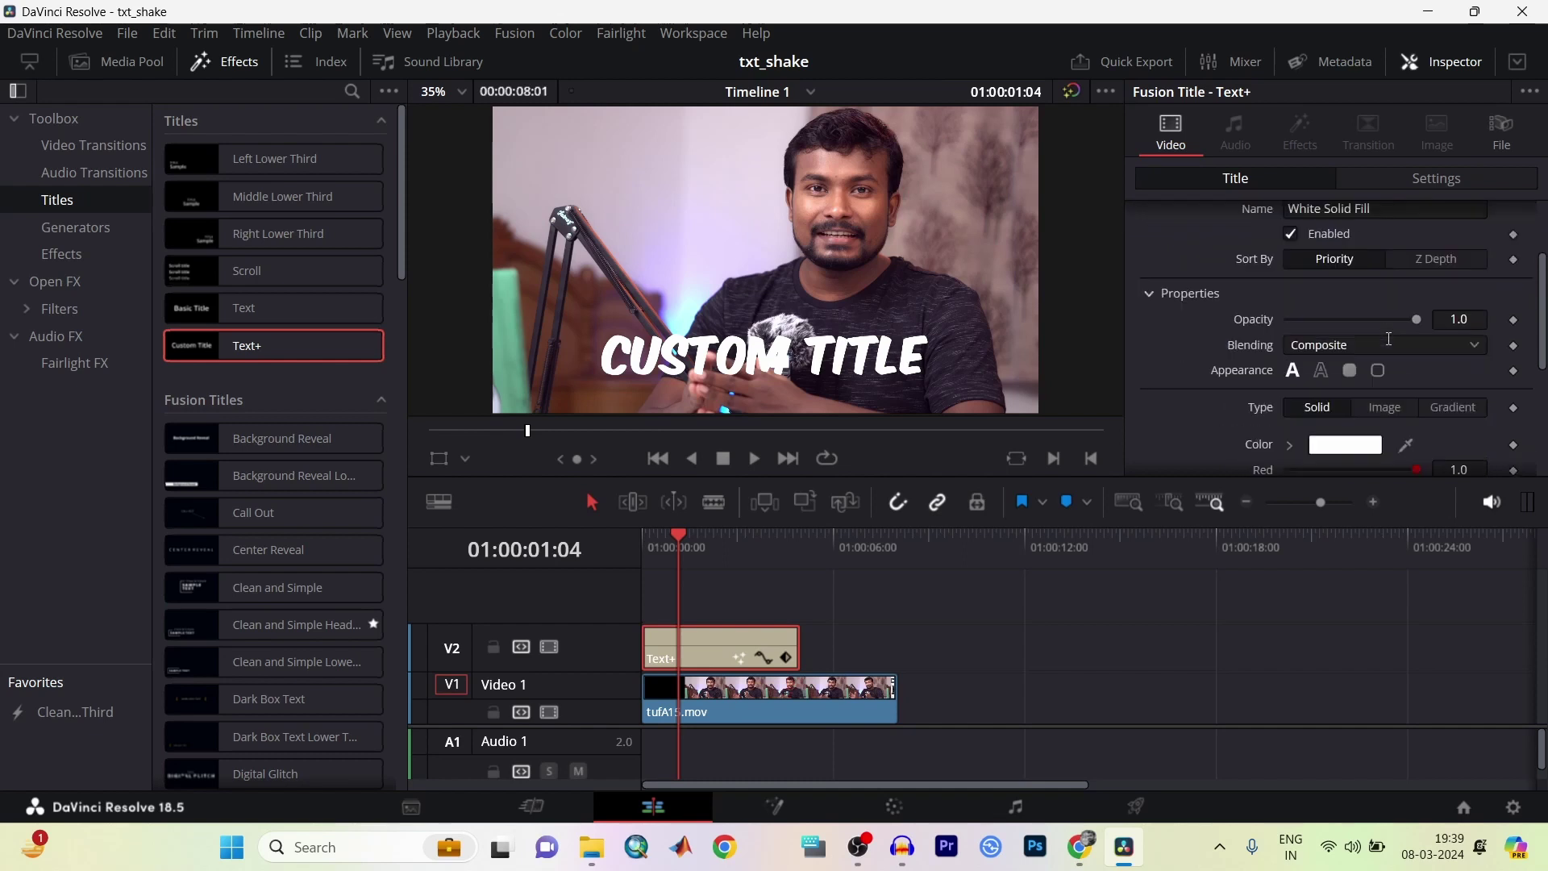
pyautogui.scroll(-1, 1388, 343)
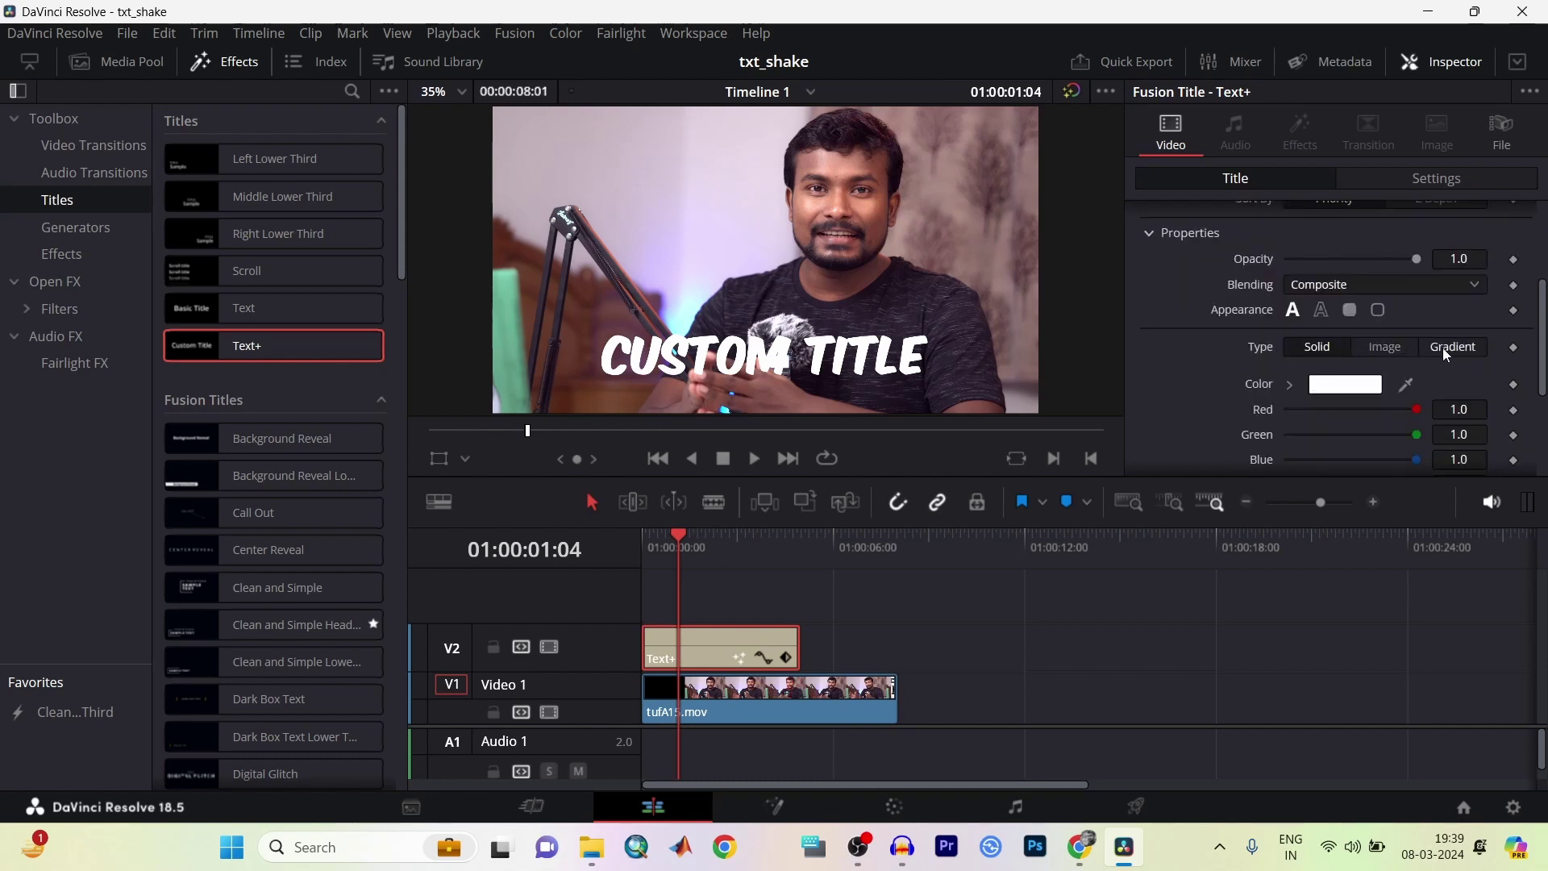
pyautogui.click(1385, 348)
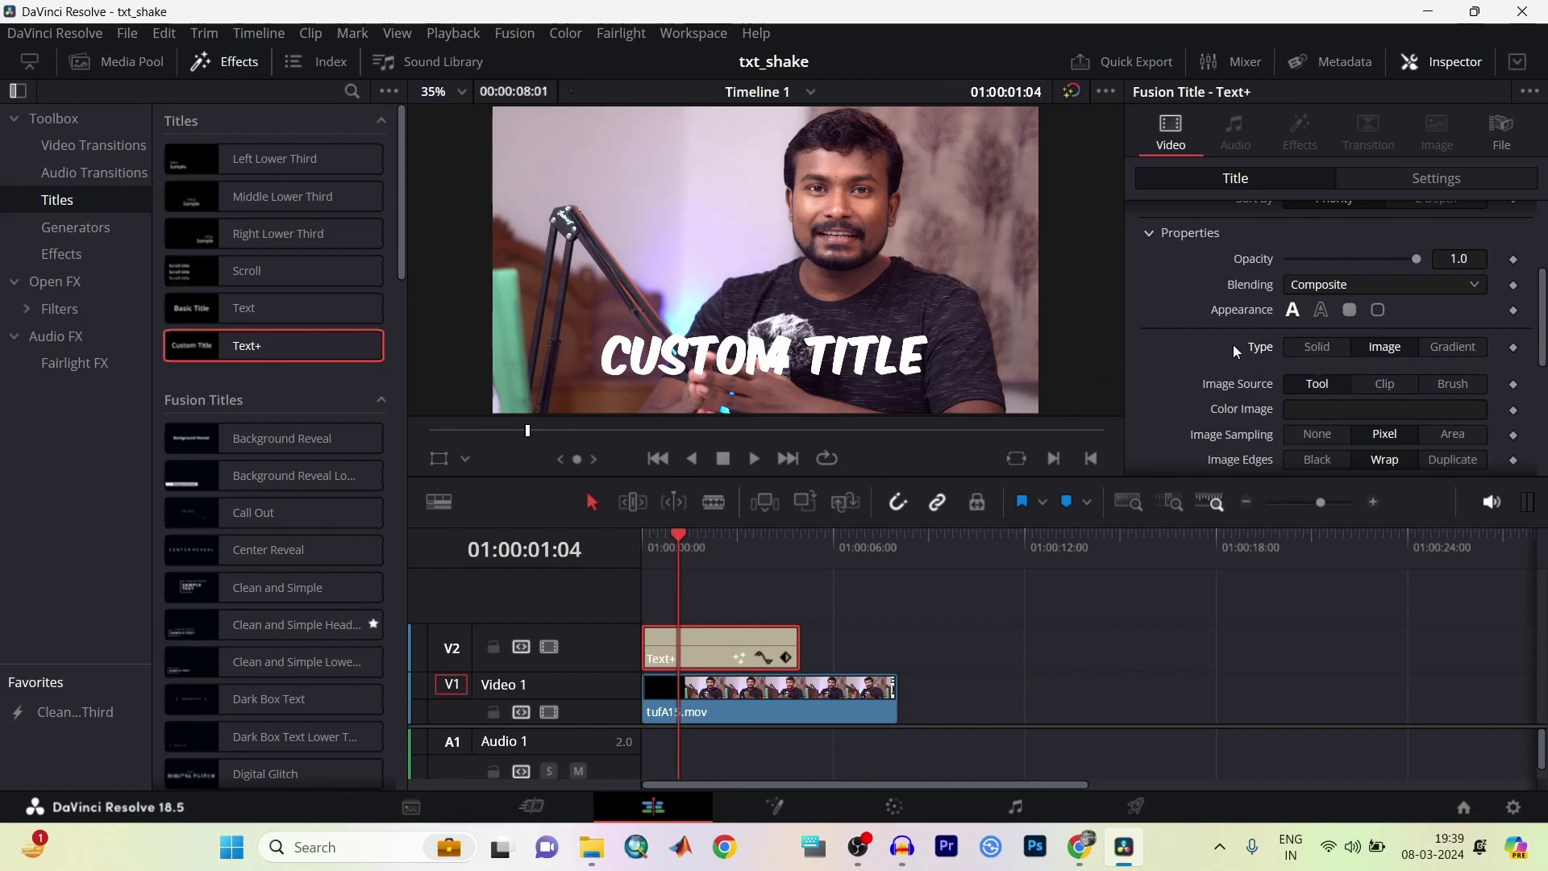
pyautogui.click(1438, 345)
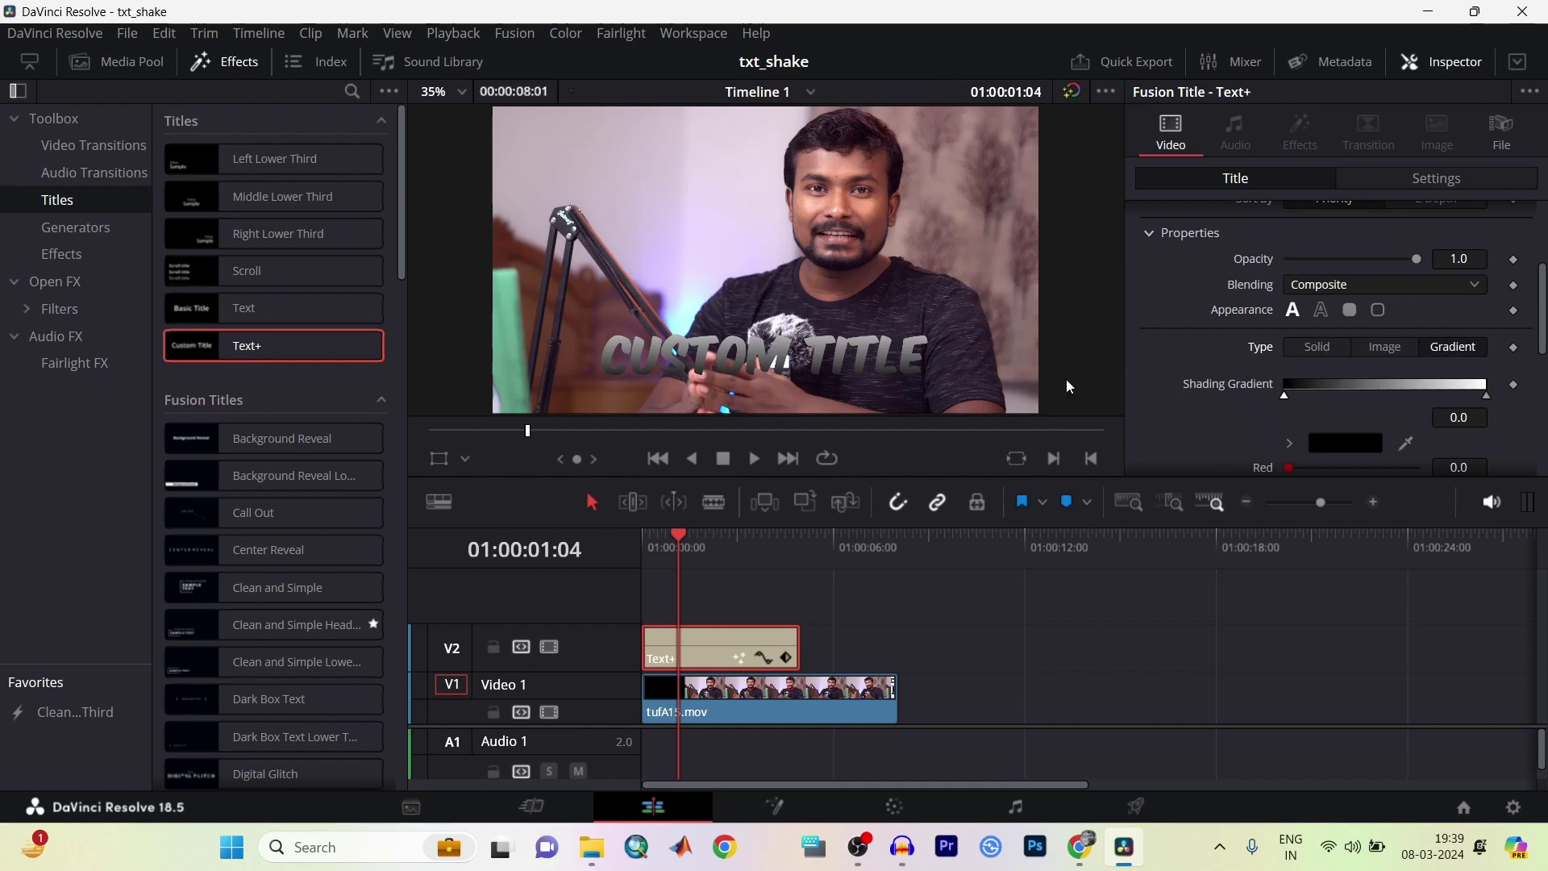
pyautogui.scroll(-2, 1324, 386)
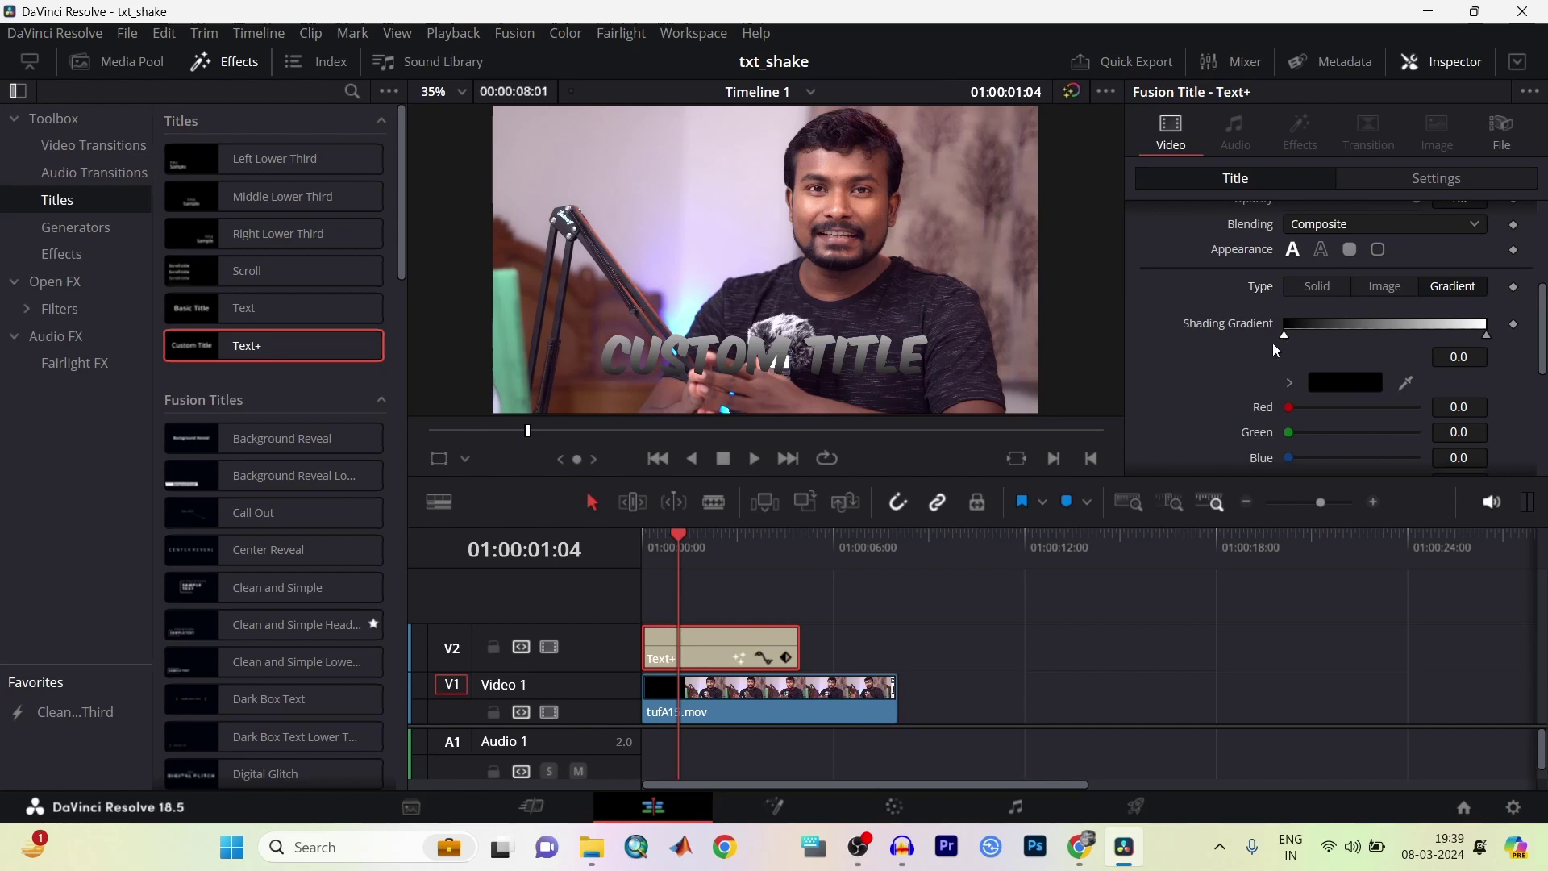
# Set the gradient's start colour to lime green #55ff00 and end colour to yellow #ffff00.
pyautogui.click(1347, 382)
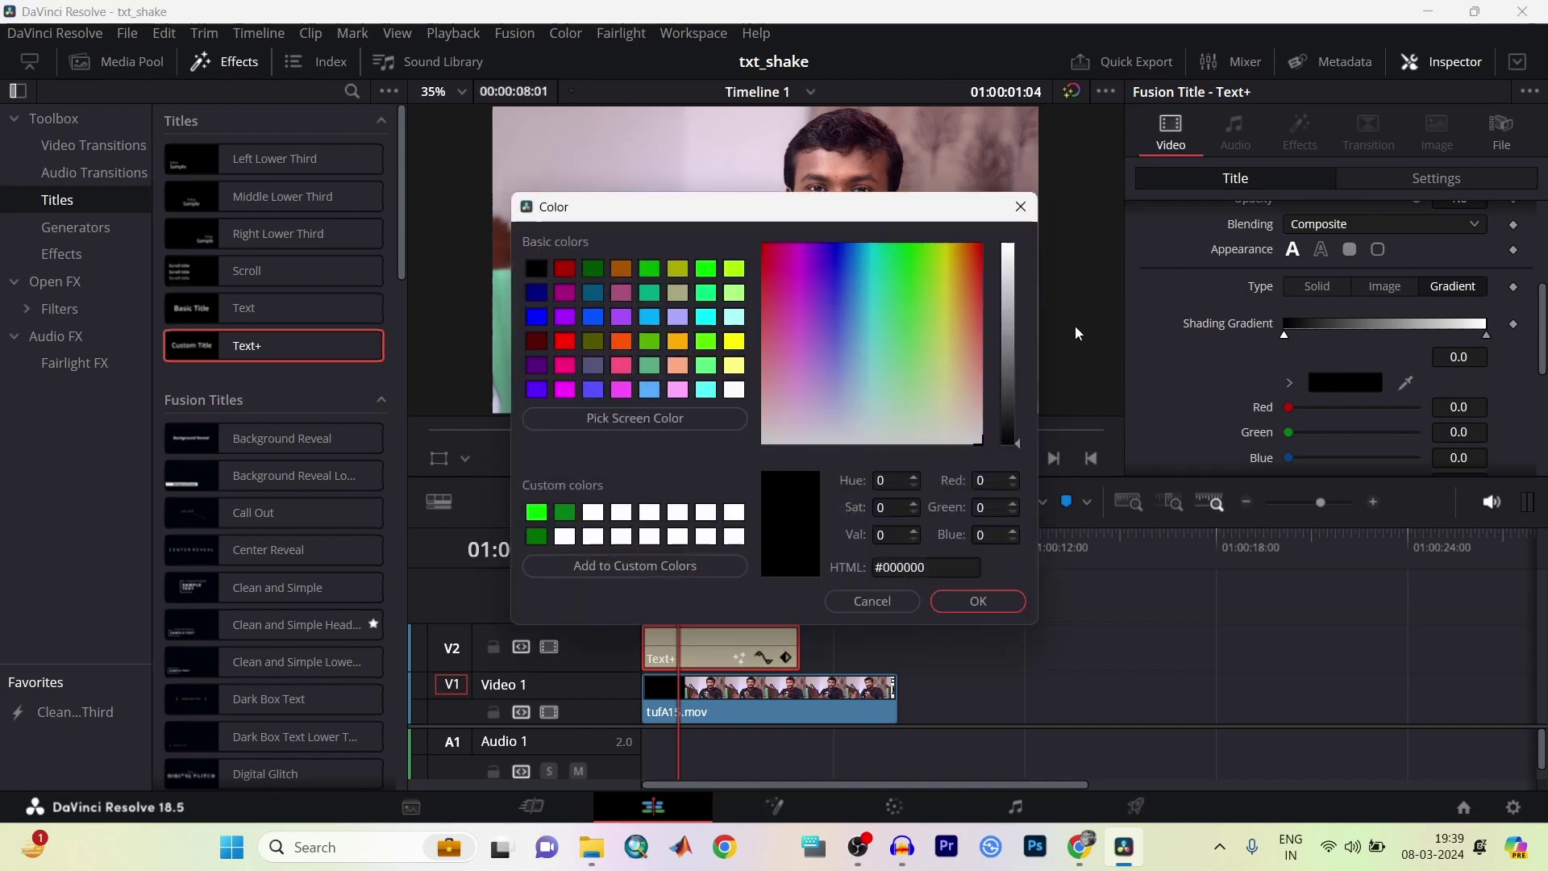
pyautogui.click(706, 342)
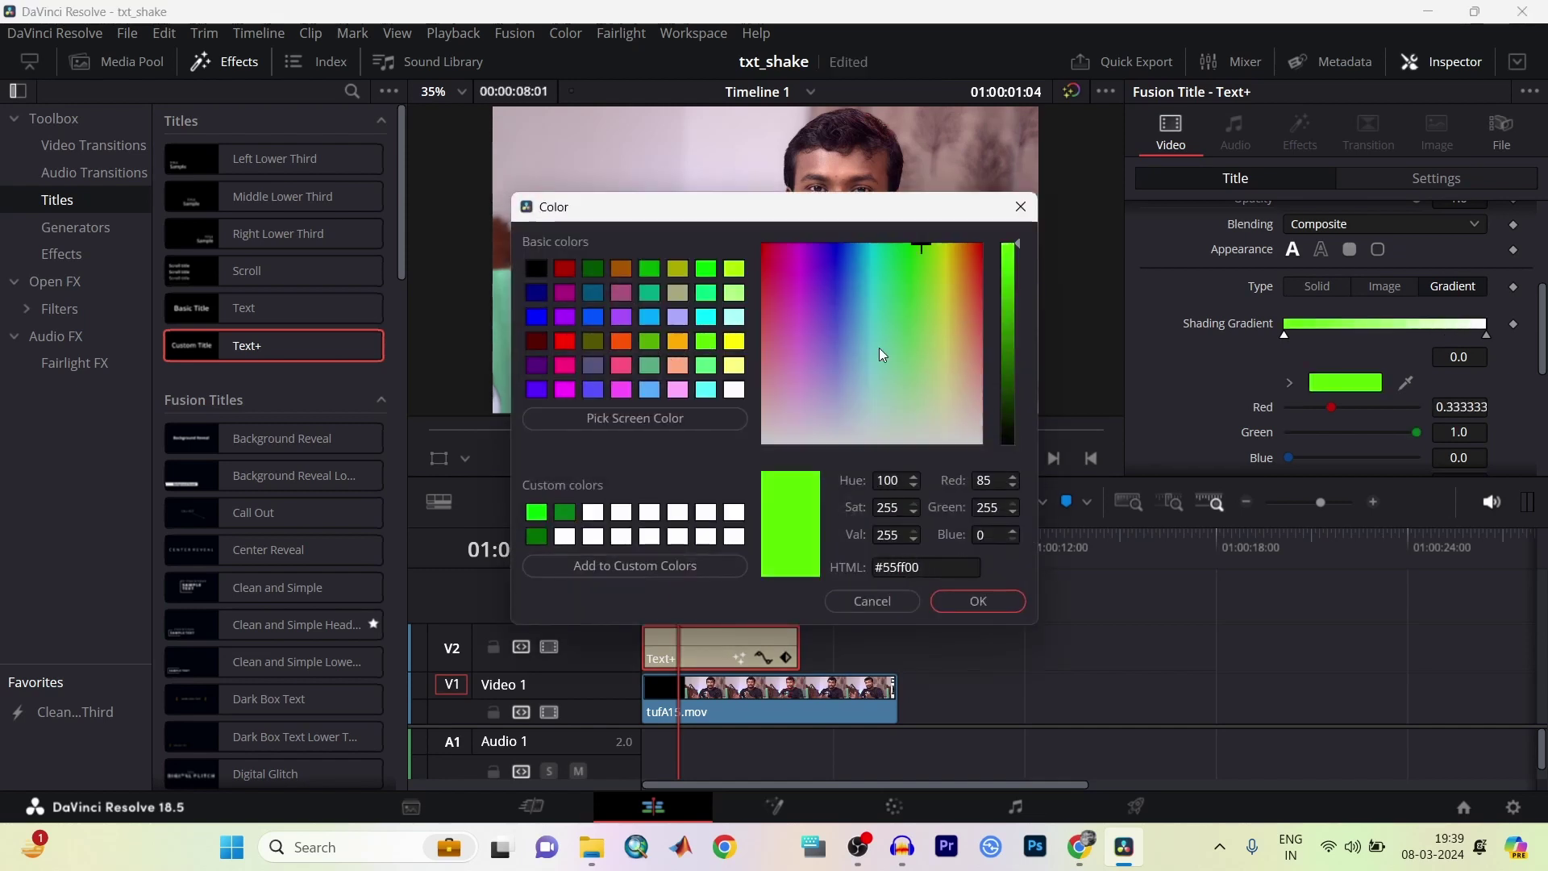
pyautogui.click(995, 602)
pyautogui.click(1486, 336)
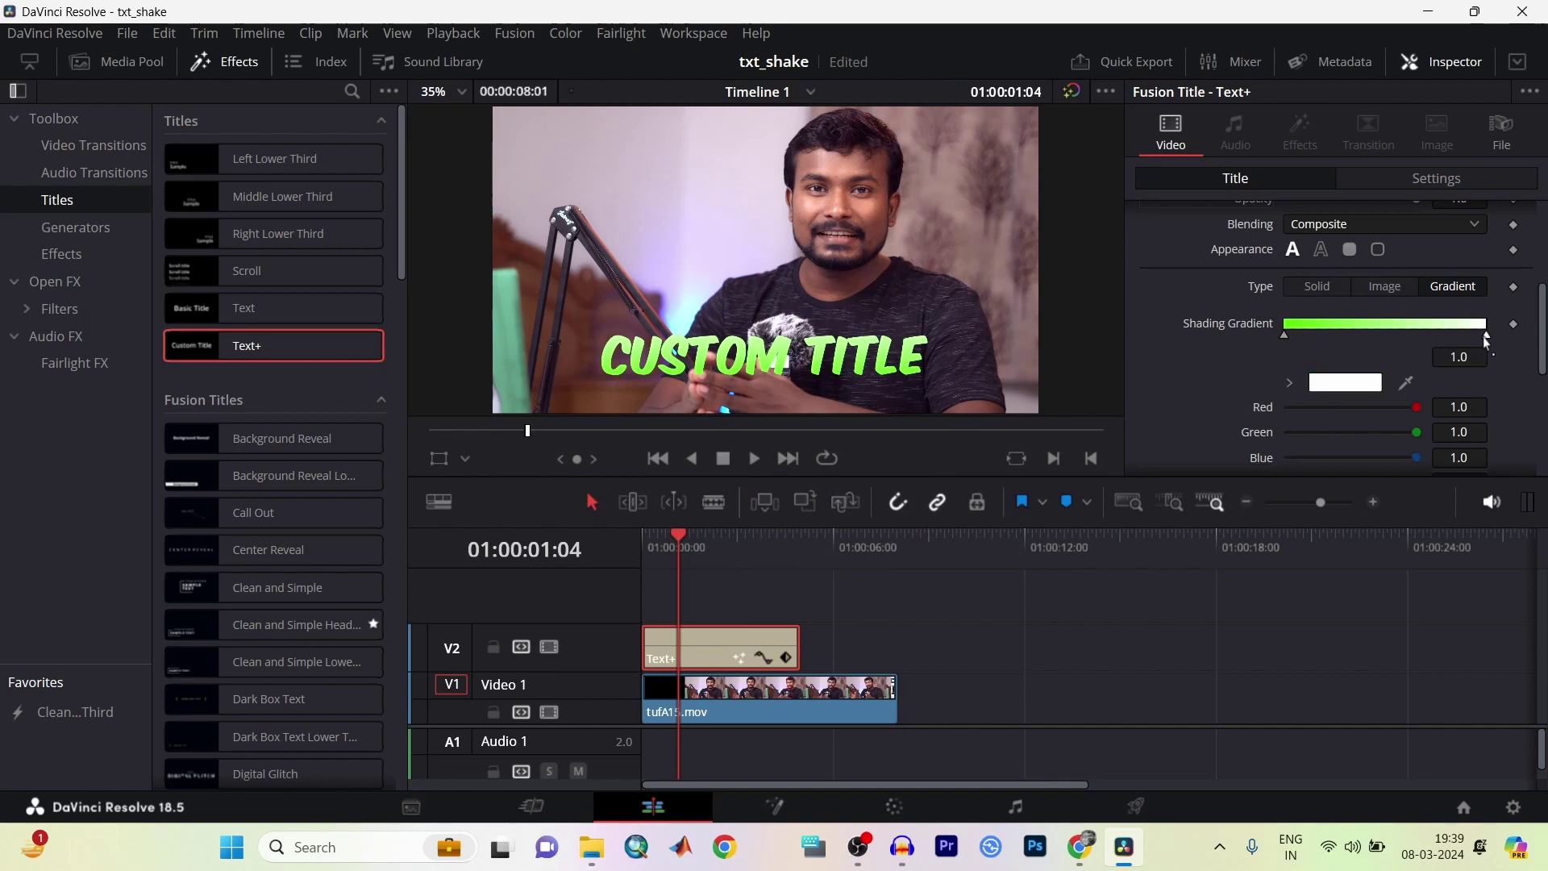
pyautogui.click(1352, 392)
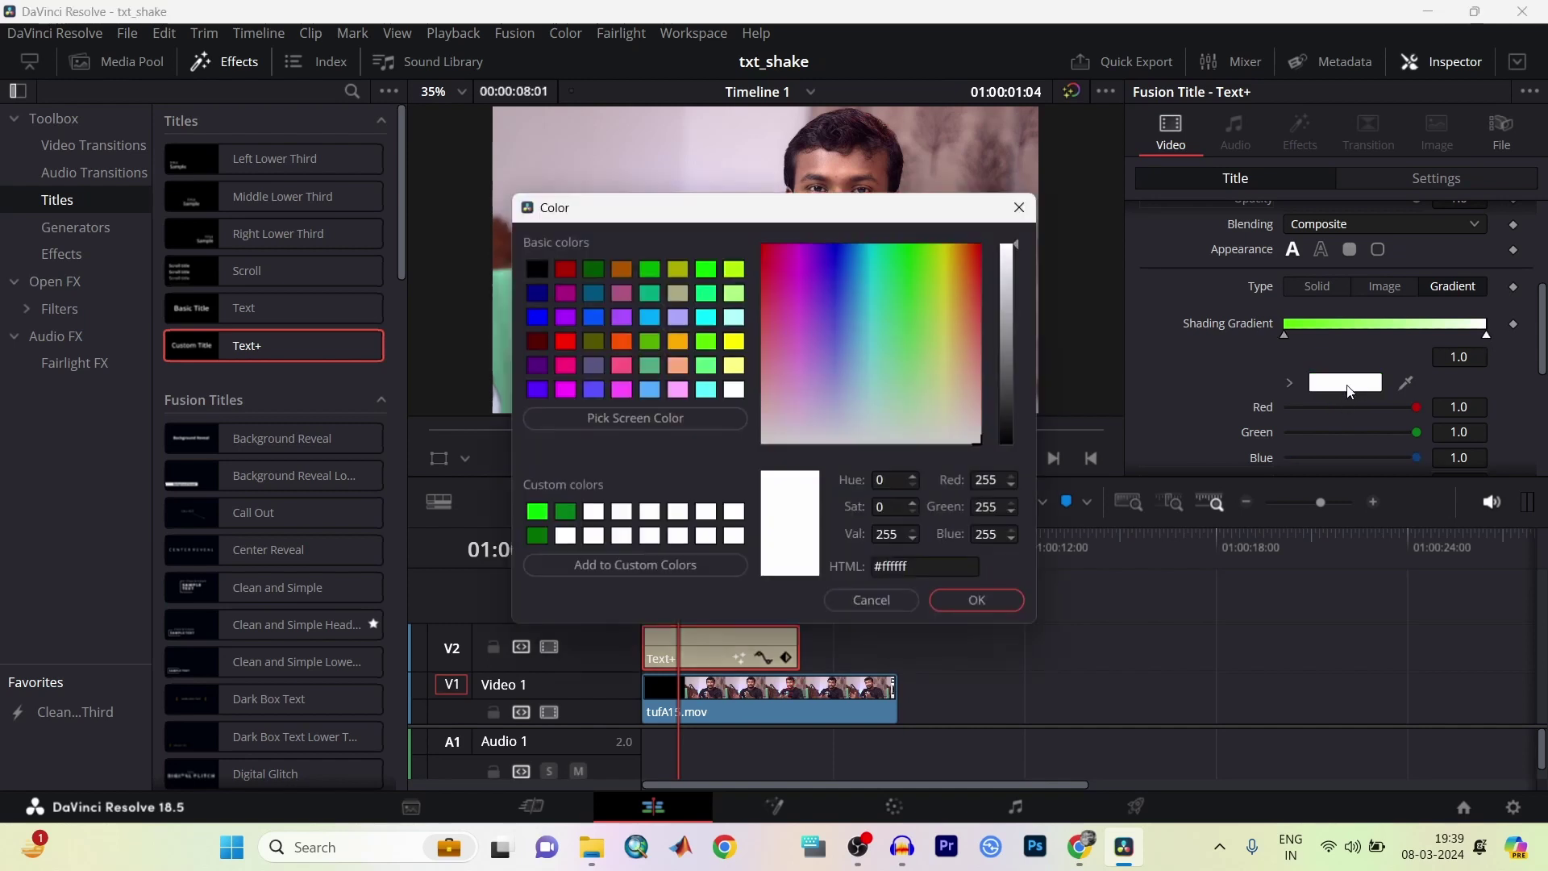
pyautogui.click(735, 347)
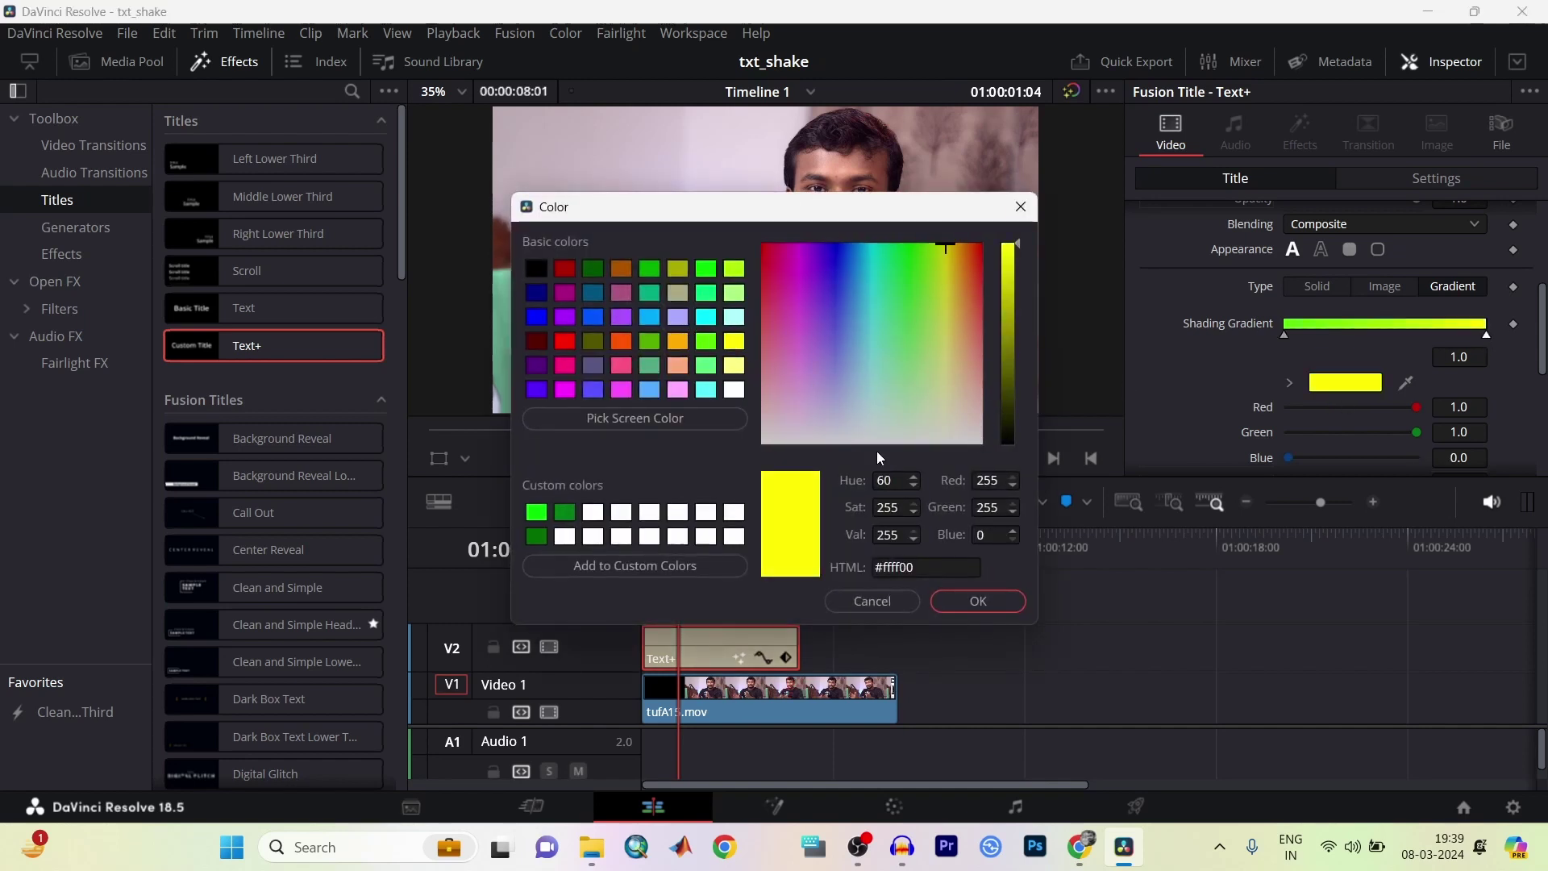
pyautogui.click(979, 600)
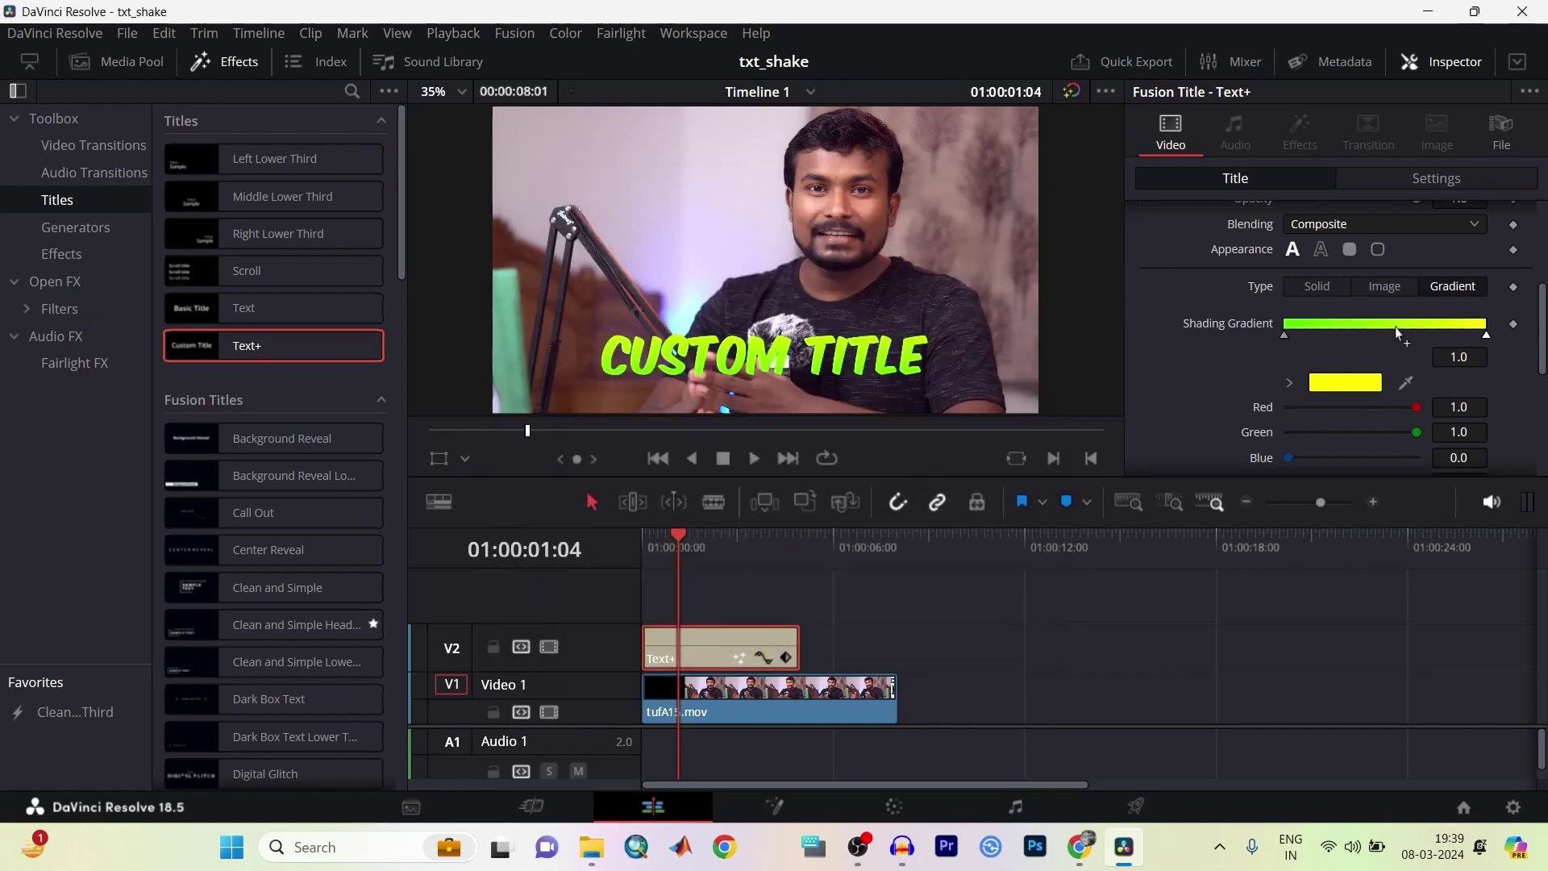
pyautogui.scroll(-3, 1387, 340)
pyautogui.scroll(7, 1387, 340)
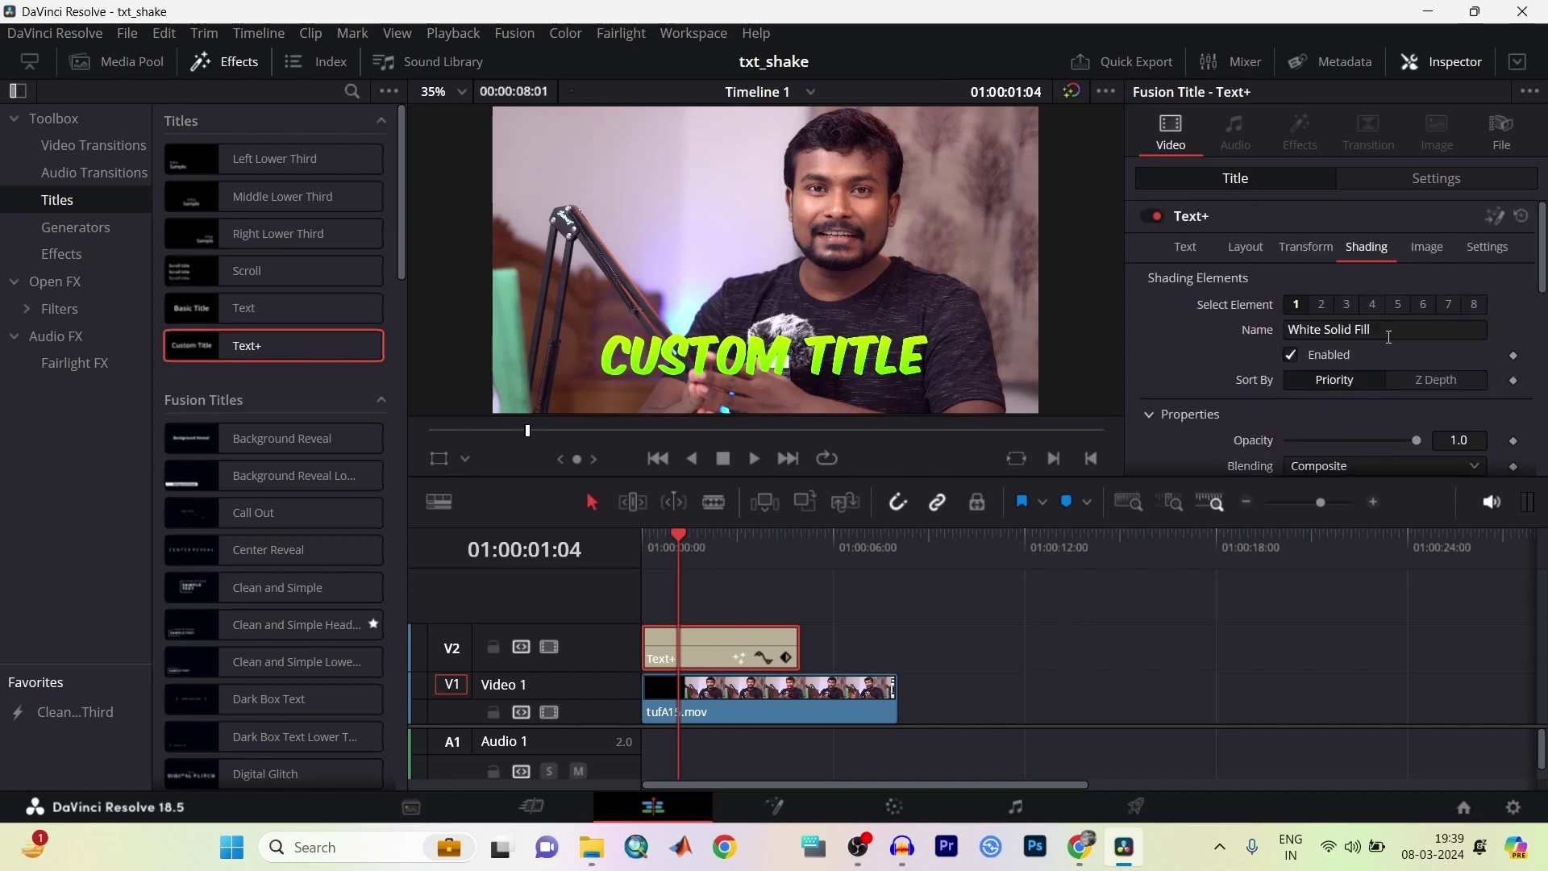
# Enable the Red Outline shading element and change its colour to black.
pyautogui.click(1321, 307)
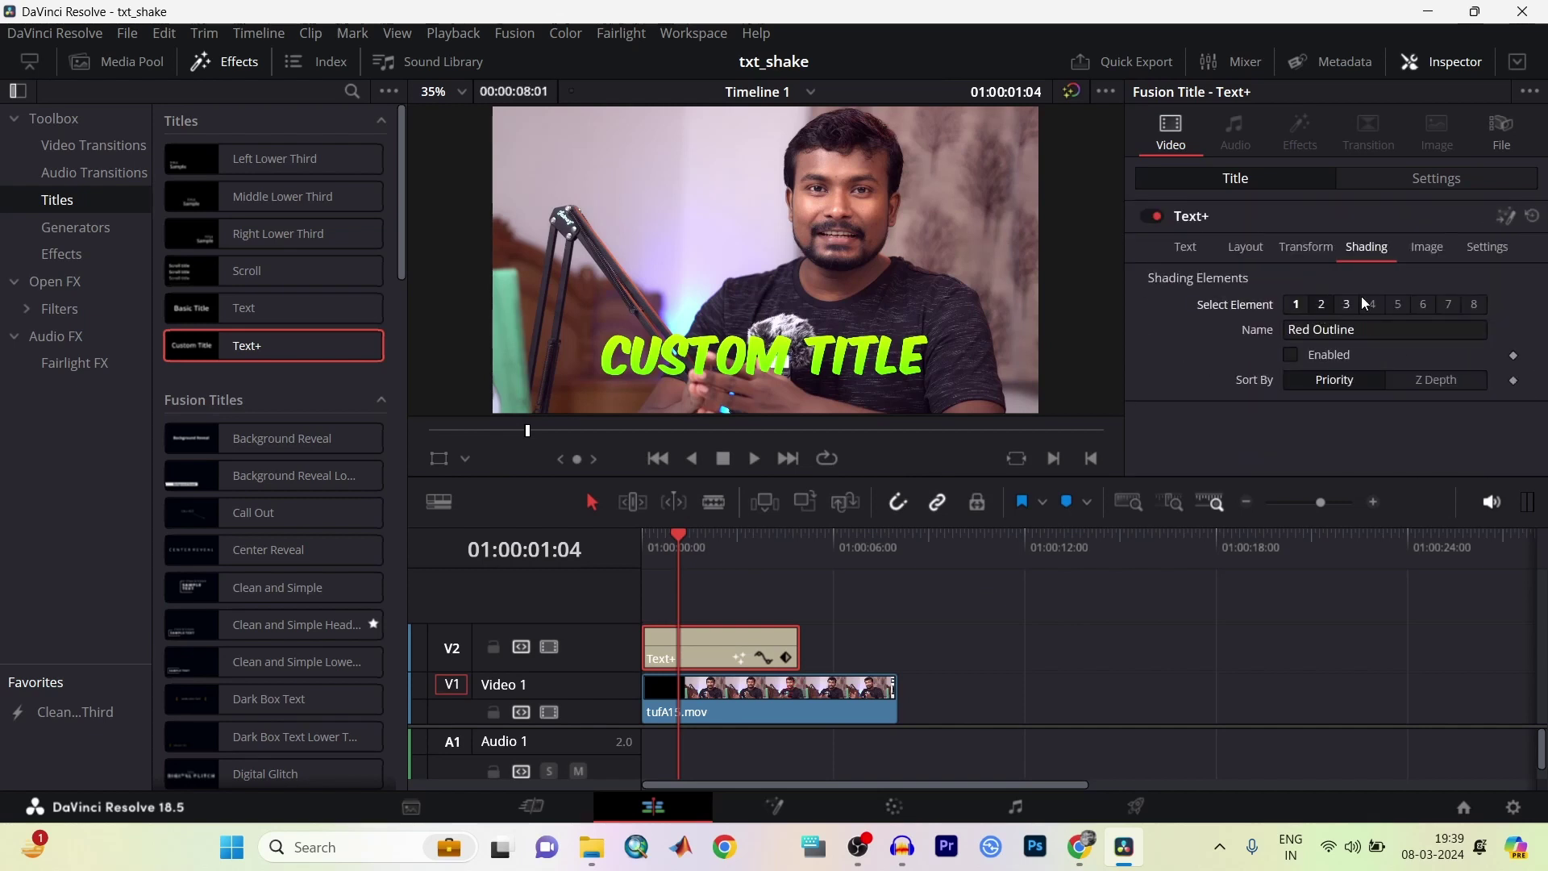
pyautogui.click(1291, 355)
pyautogui.scroll(-2, 1364, 339)
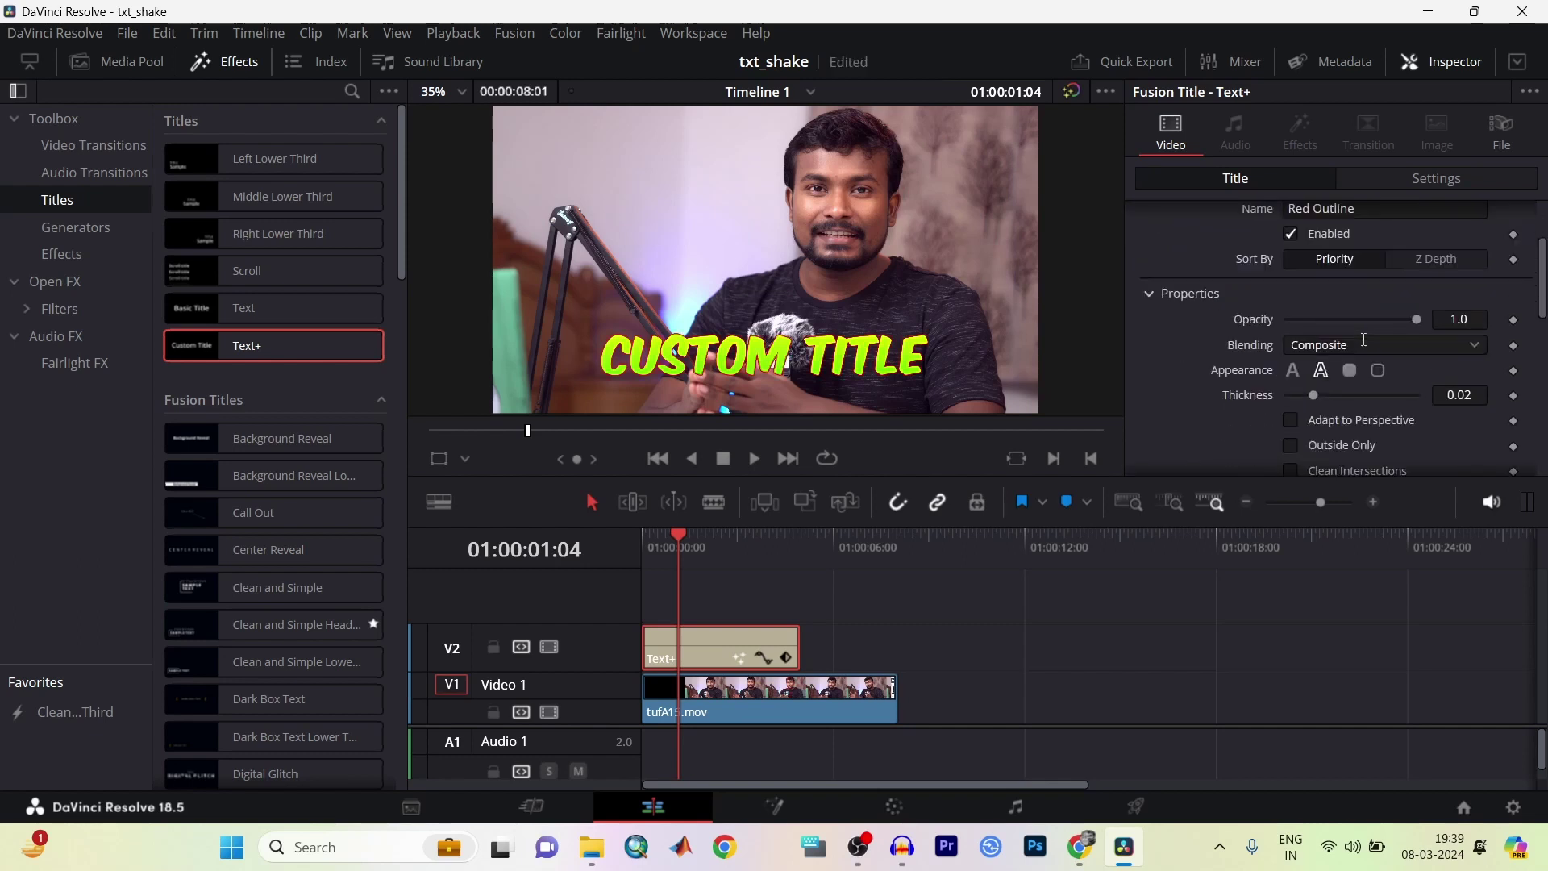
pyautogui.scroll(-2, 1406, 327)
pyautogui.scroll(-2, 1403, 329)
pyautogui.click(1357, 362)
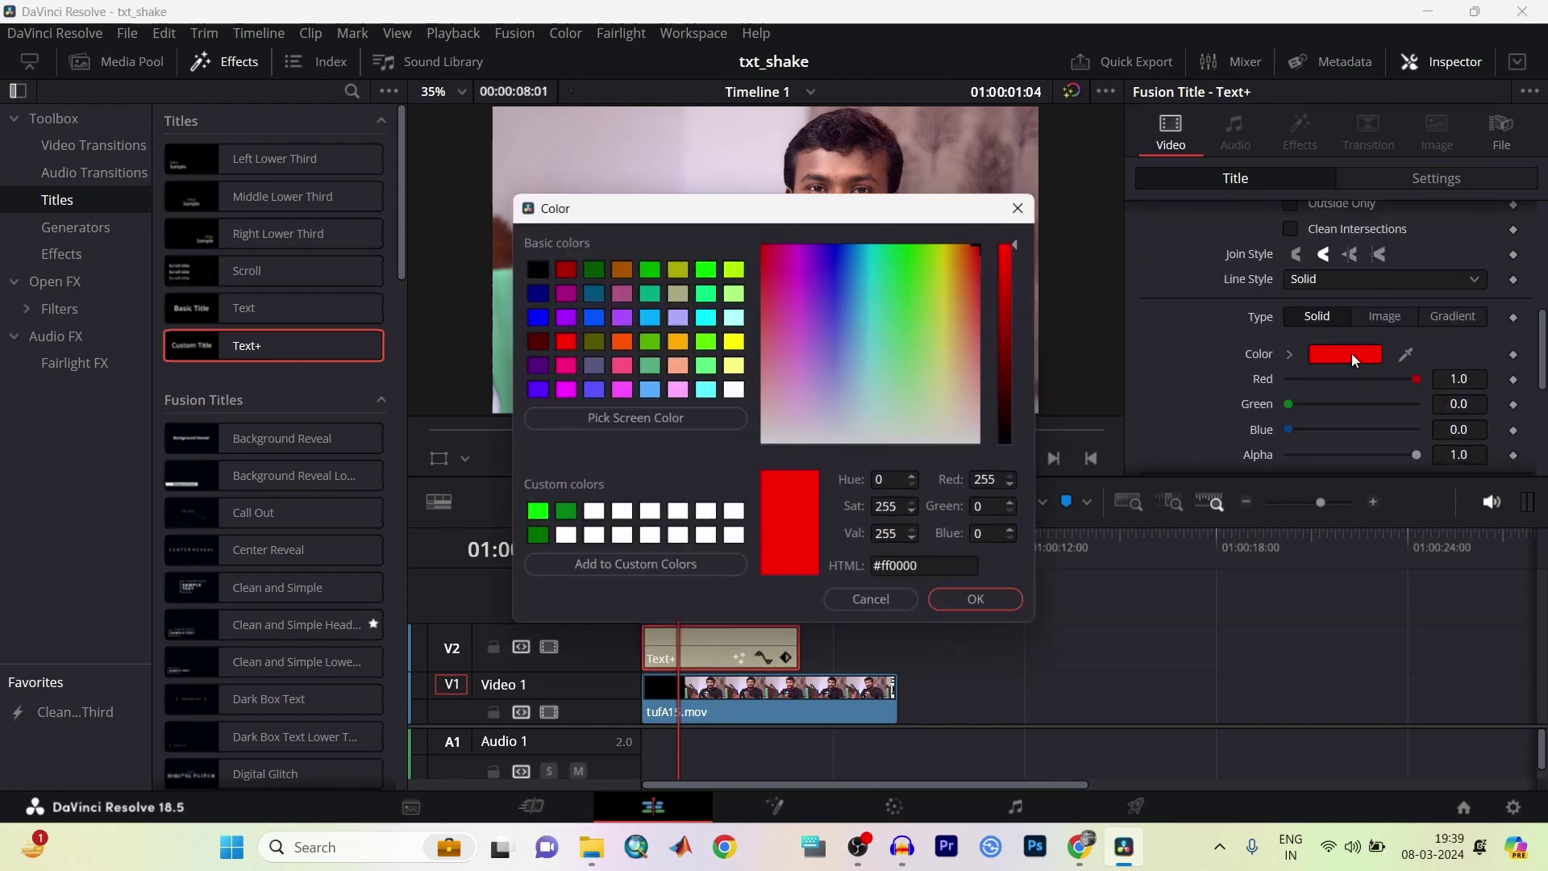
pyautogui.click(545, 272)
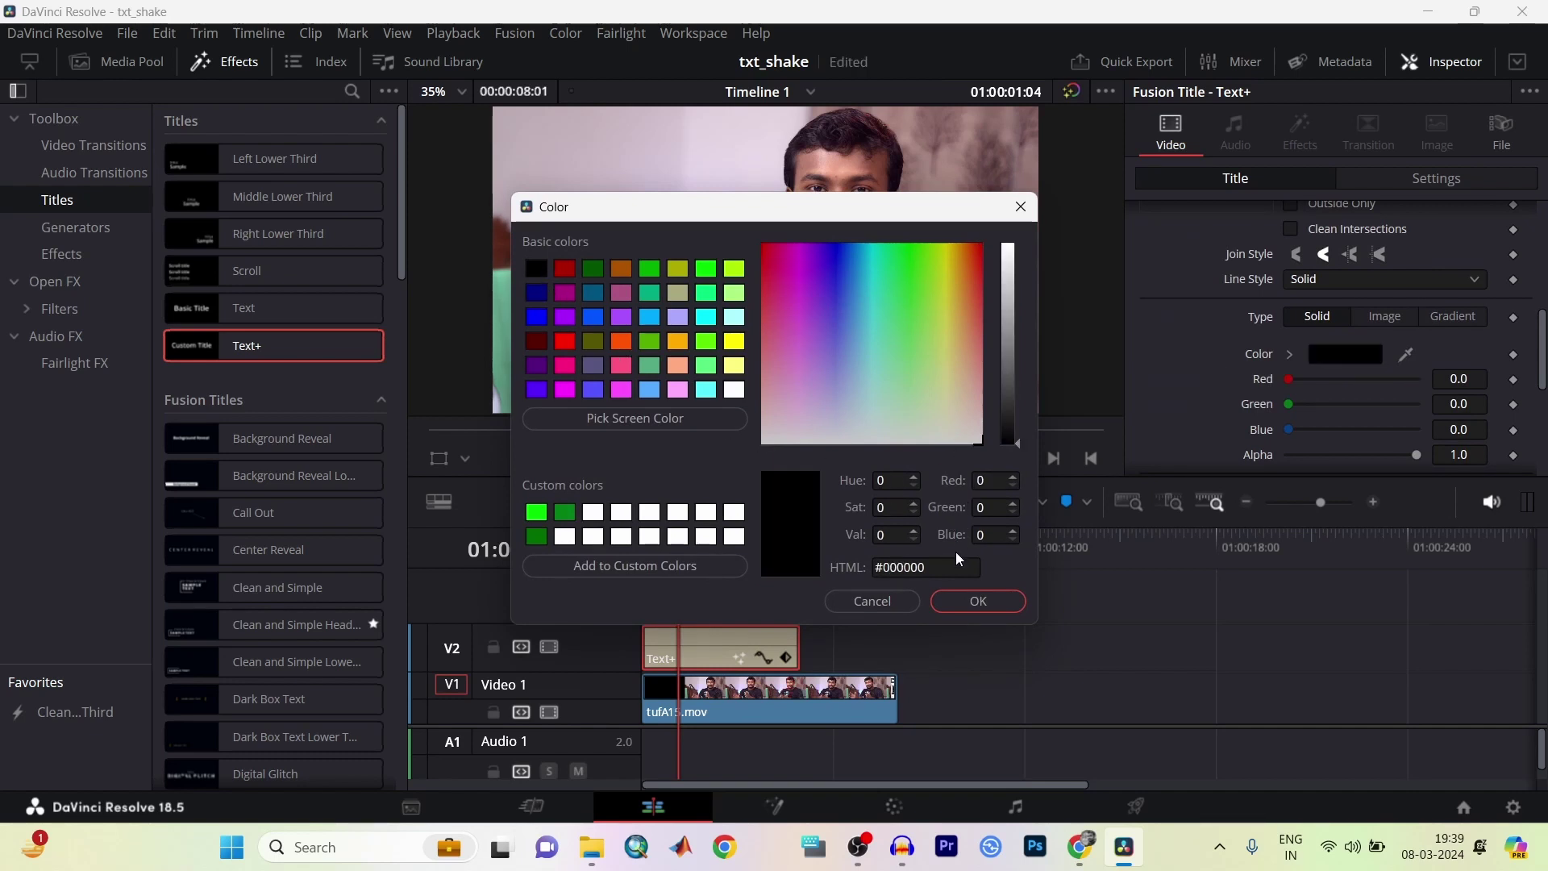
pyautogui.click(978, 600)
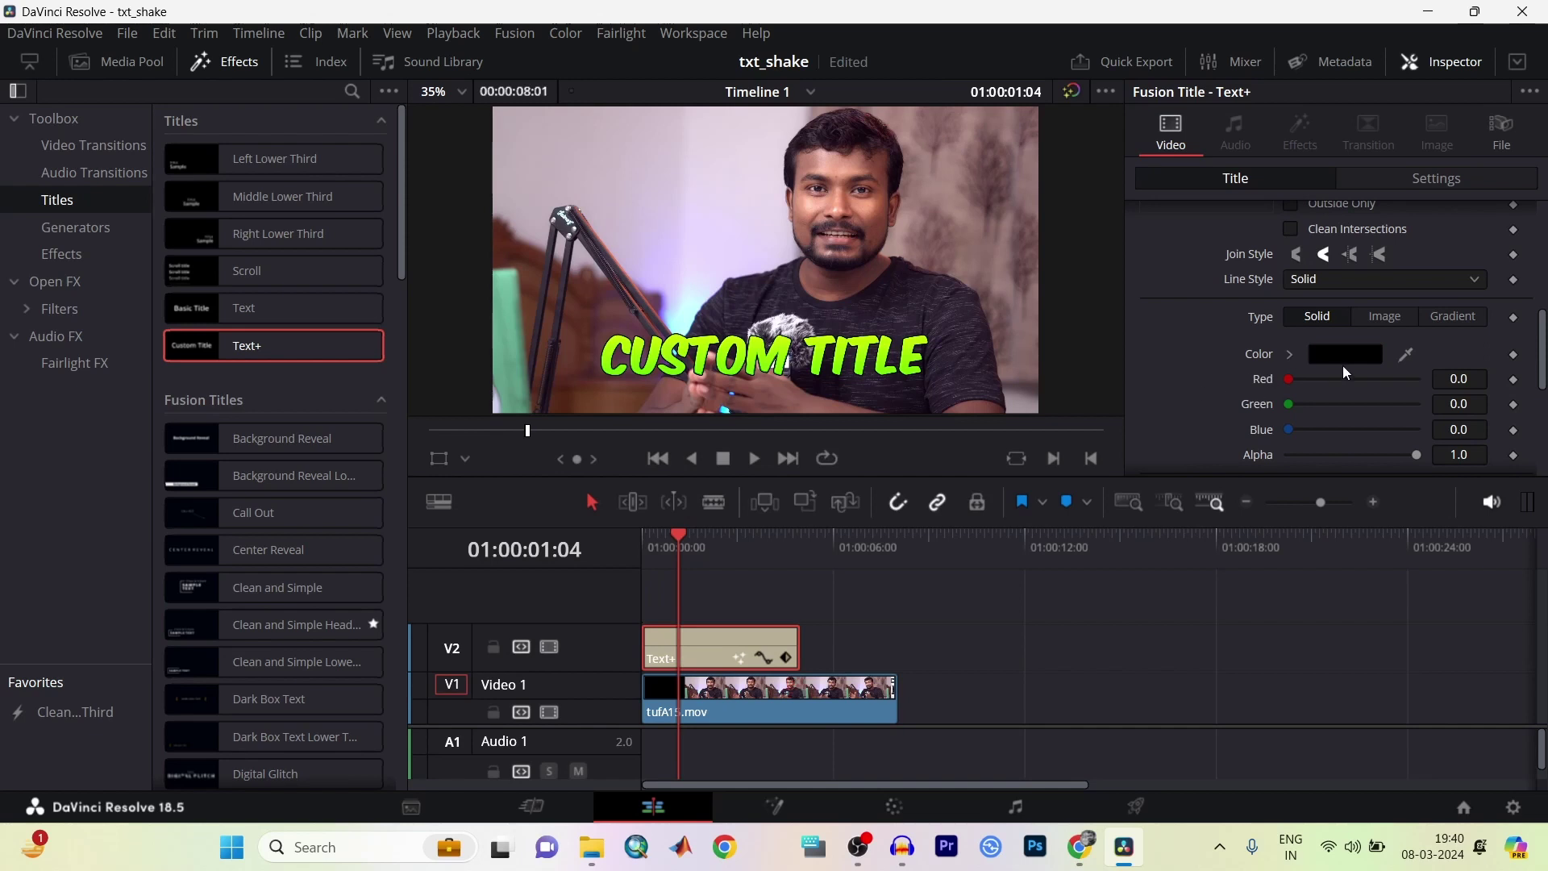
# Thicken the black outline and set its blending to Solid.
pyautogui.scroll(-2, 1343, 366)
pyautogui.scroll(1, 1344, 366)
pyautogui.scroll(2, 1343, 366)
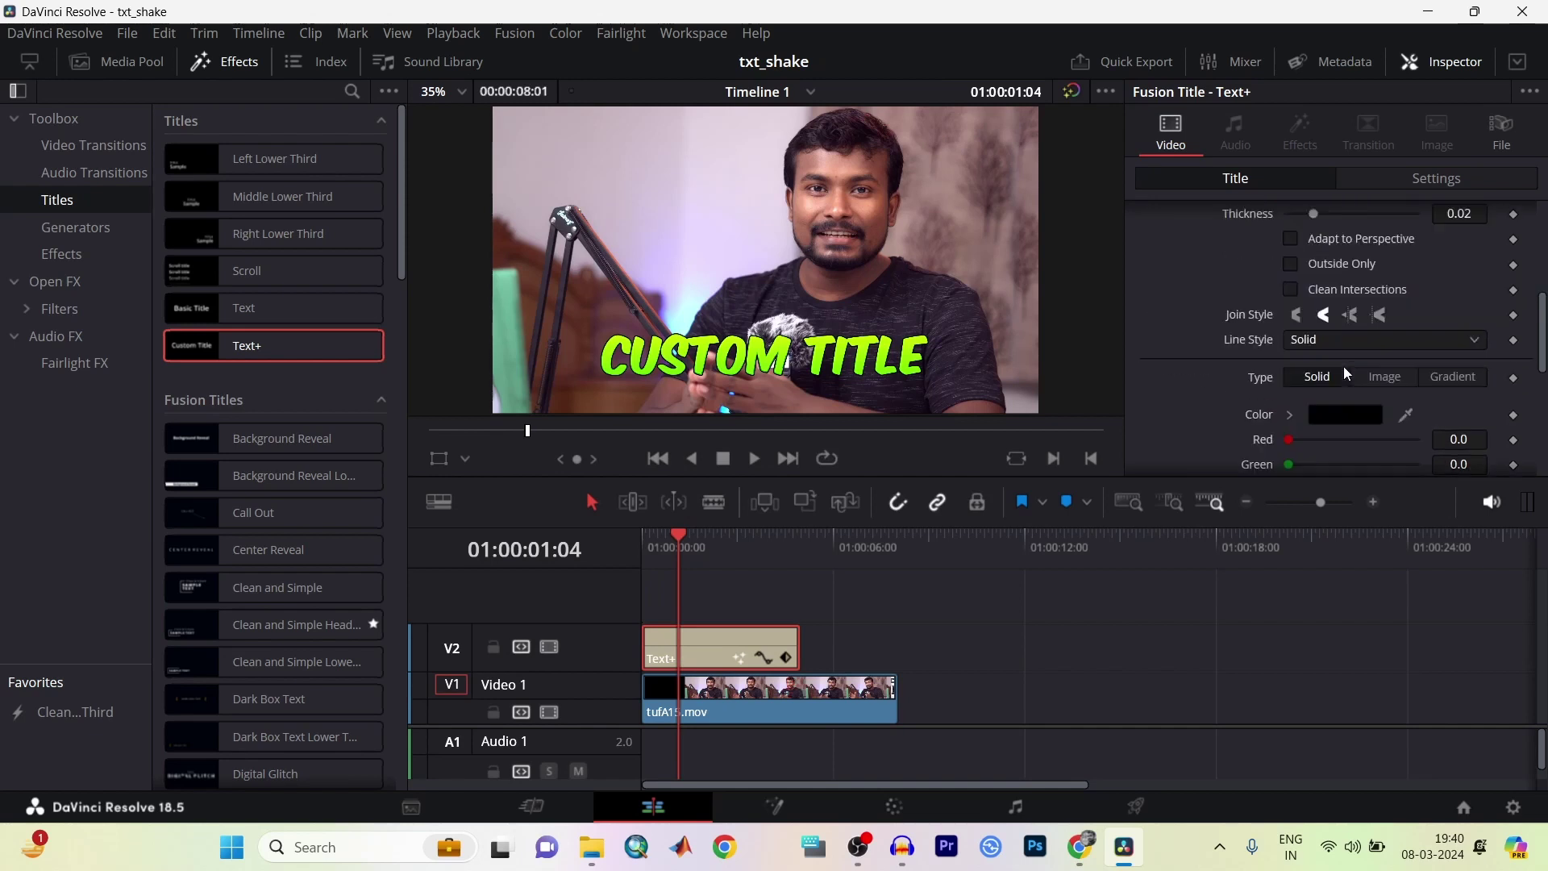
pyautogui.scroll(3, 1337, 365)
pyautogui.scroll(1, 1342, 318)
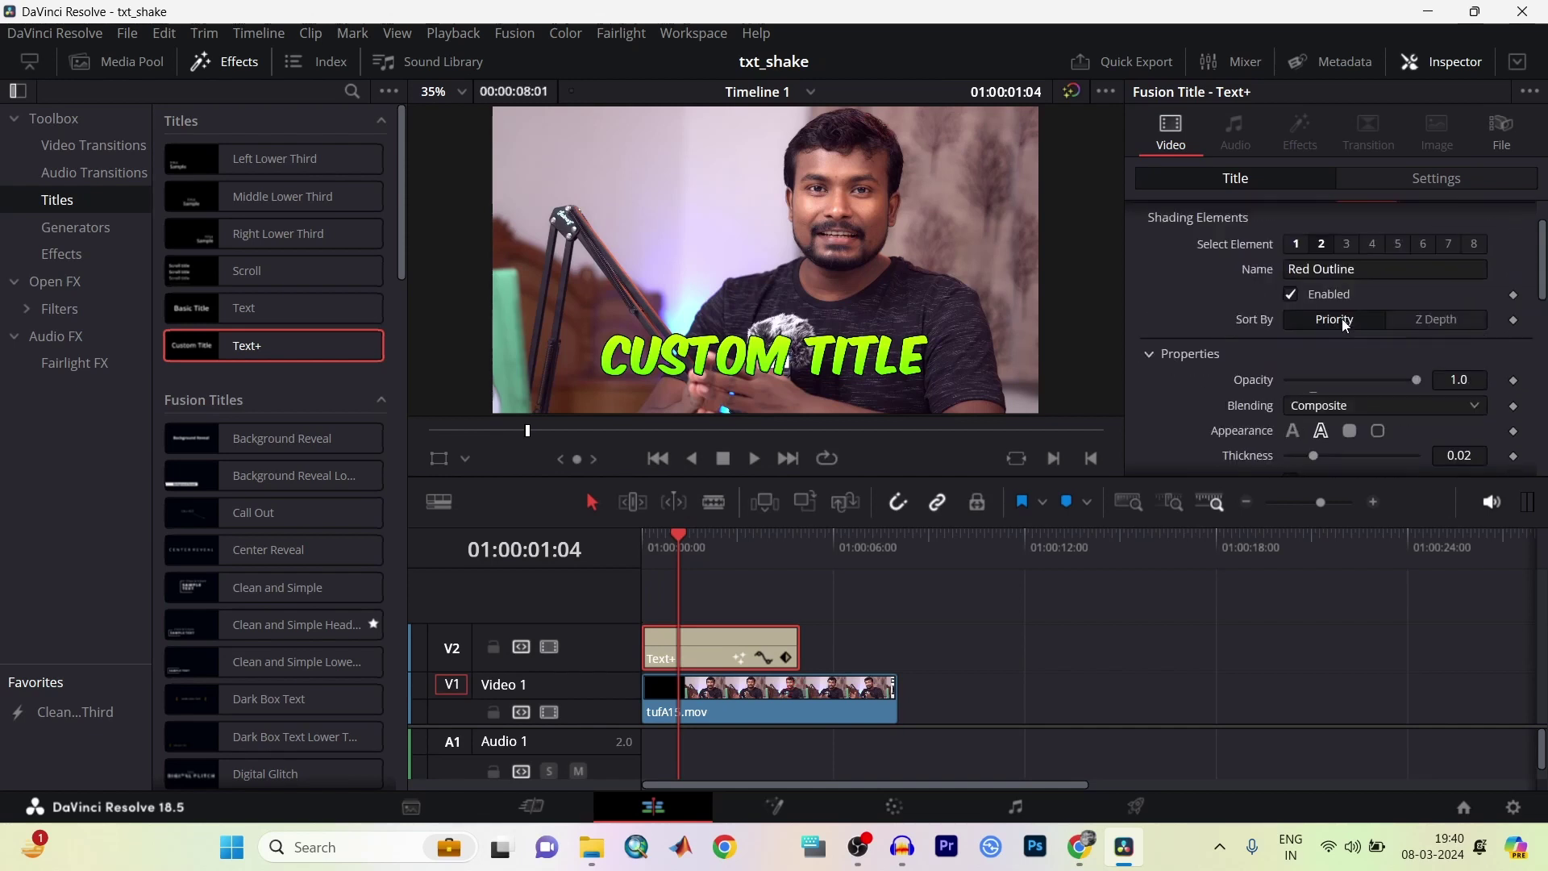
pyautogui.scroll(-1, 1342, 317)
pyautogui.scroll(-1, 1339, 327)
pyautogui.scroll(-2, 1338, 327)
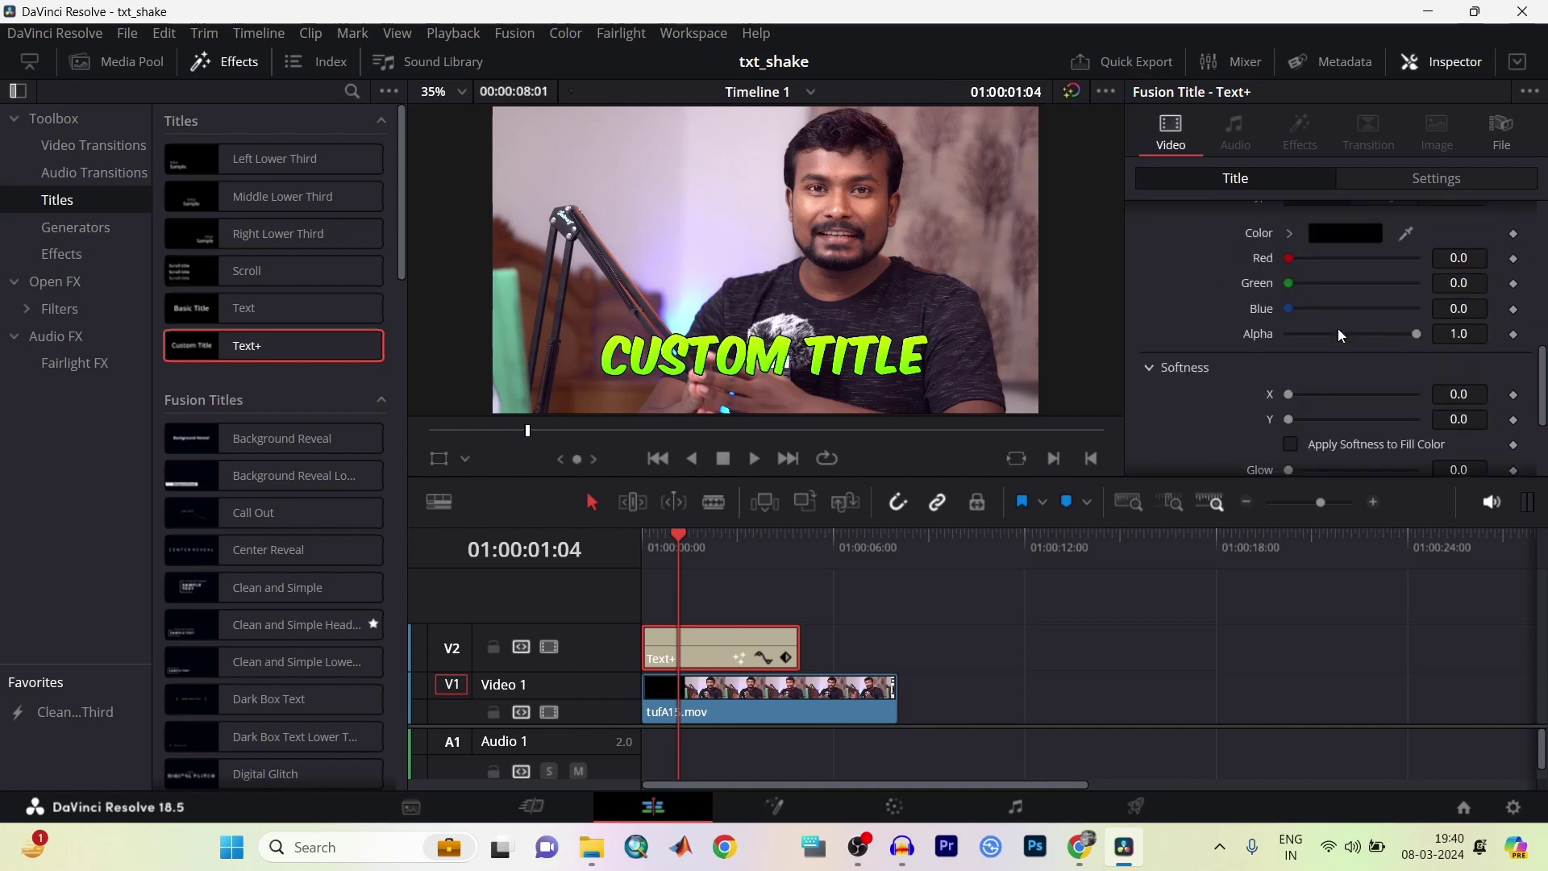
pyautogui.scroll(3, 1337, 328)
pyautogui.moveTo(1312, 291); pyautogui.dragTo(1333, 288)
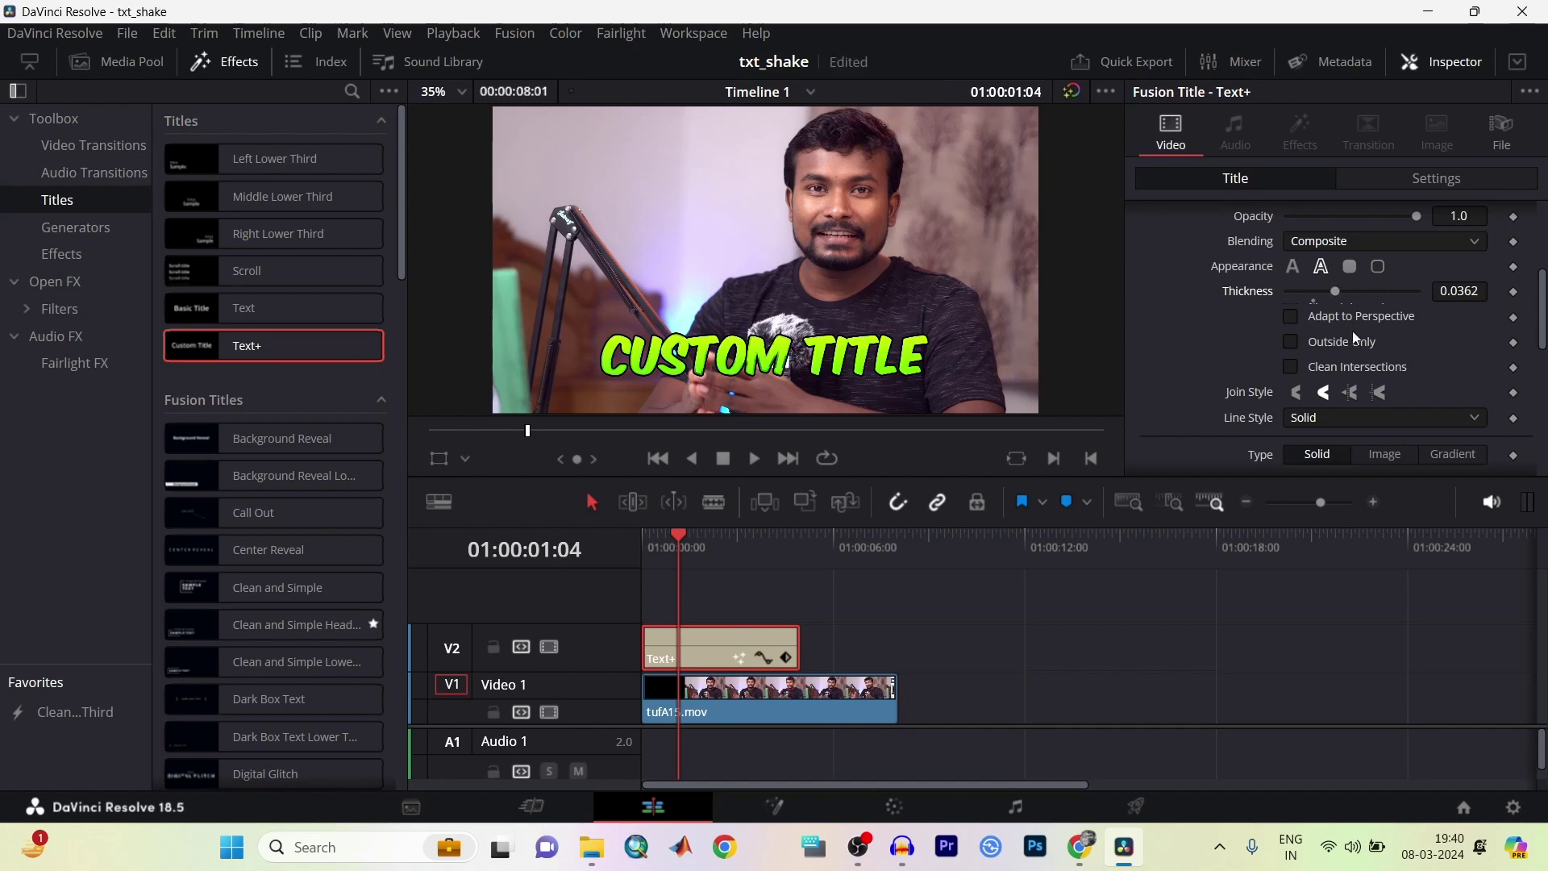
pyautogui.scroll(-1, 1353, 331)
pyautogui.scroll(-2, 1354, 332)
pyautogui.scroll(3, 1360, 332)
pyautogui.scroll(1, 1363, 335)
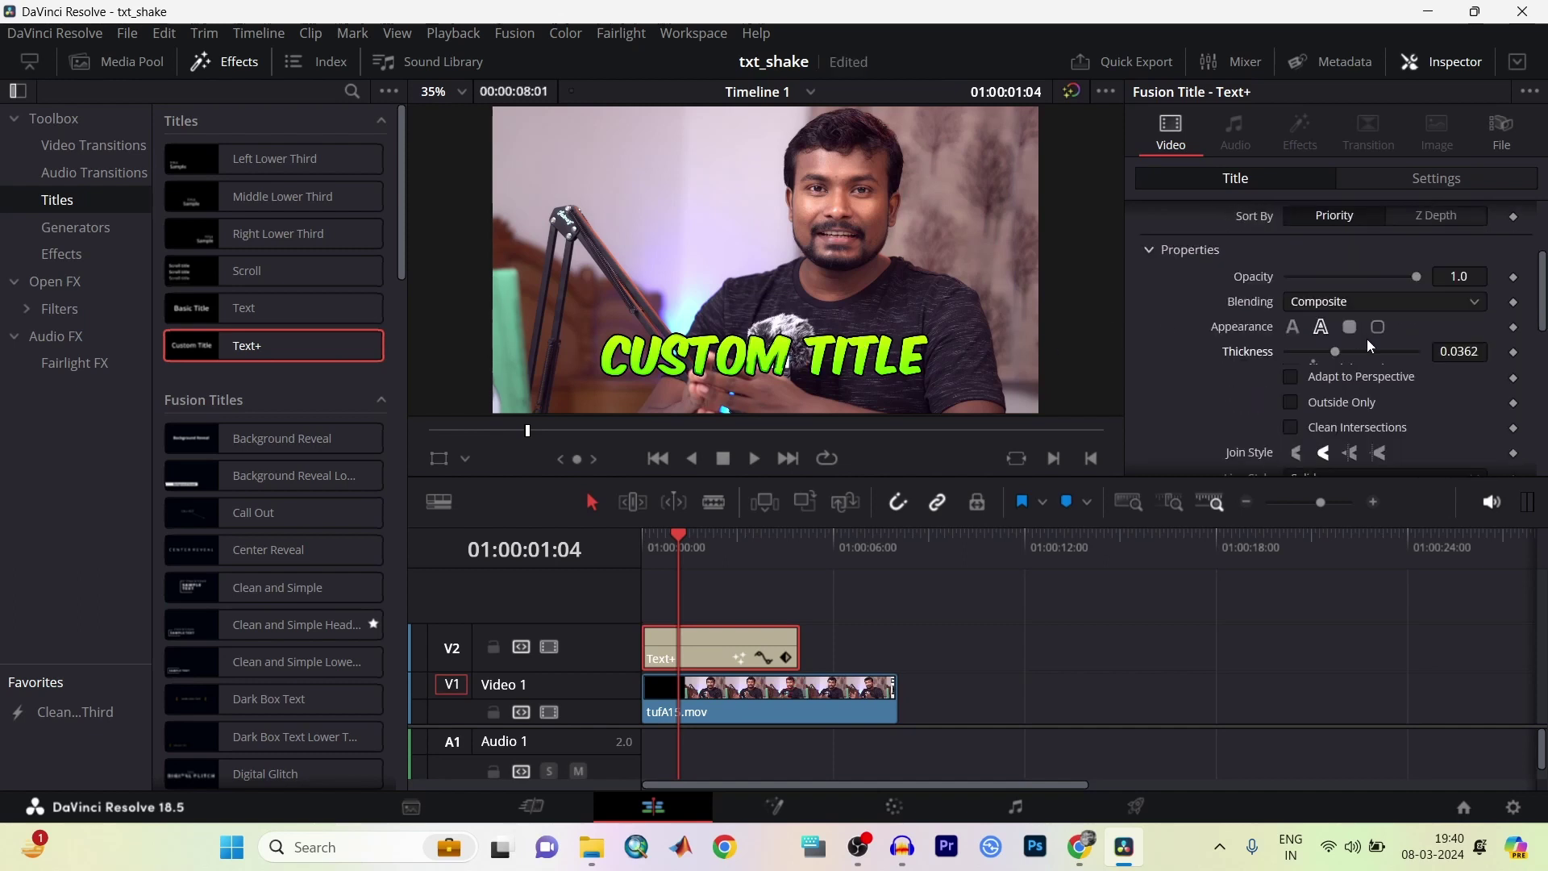
pyautogui.click(1429, 300)
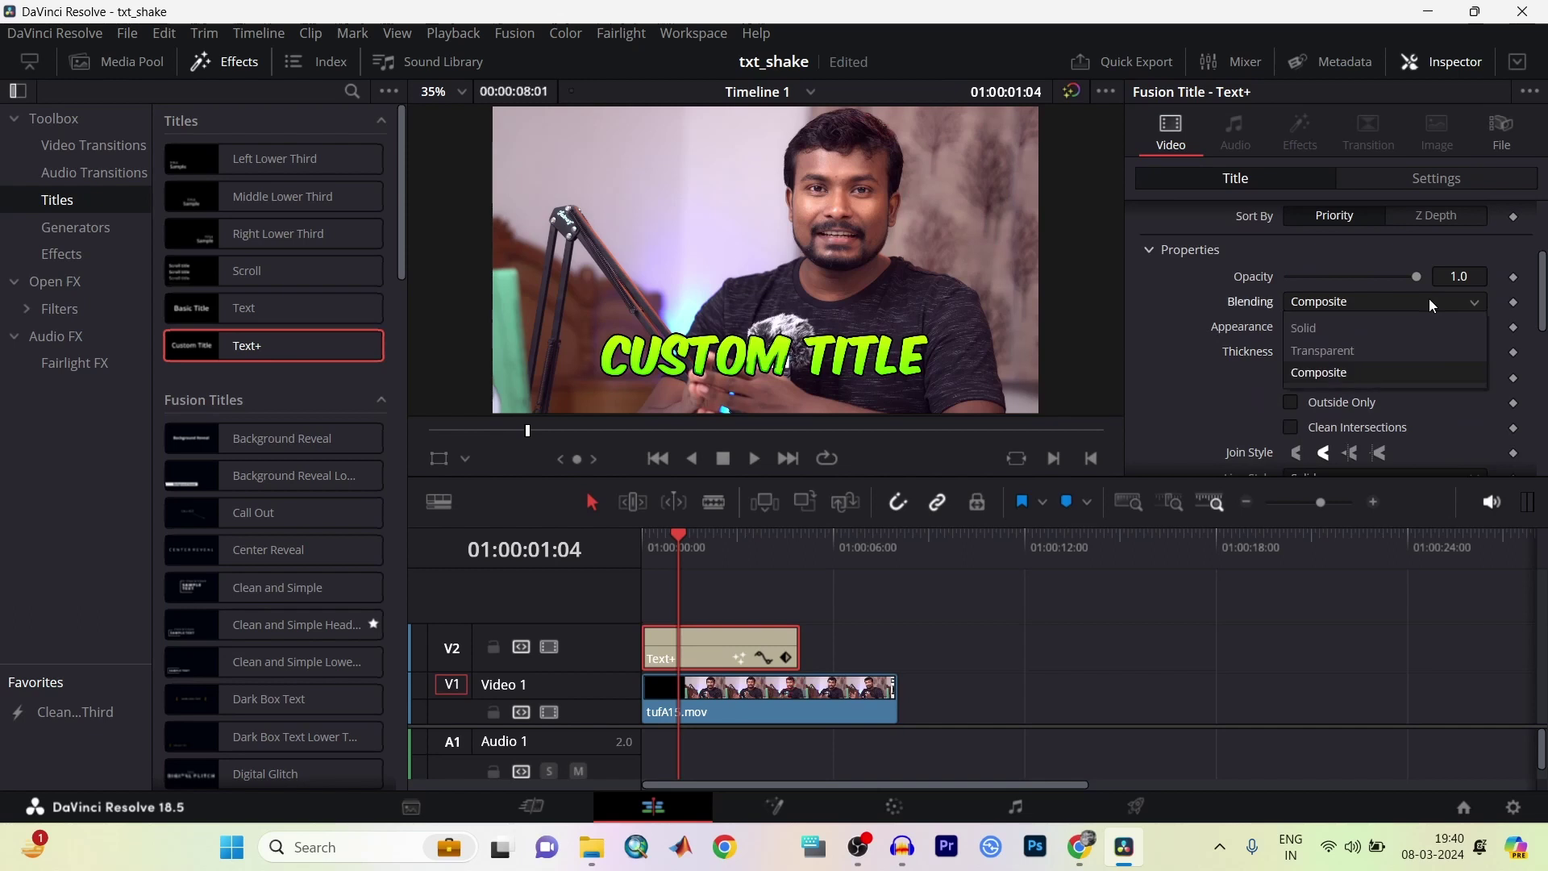
pyautogui.click(1334, 326)
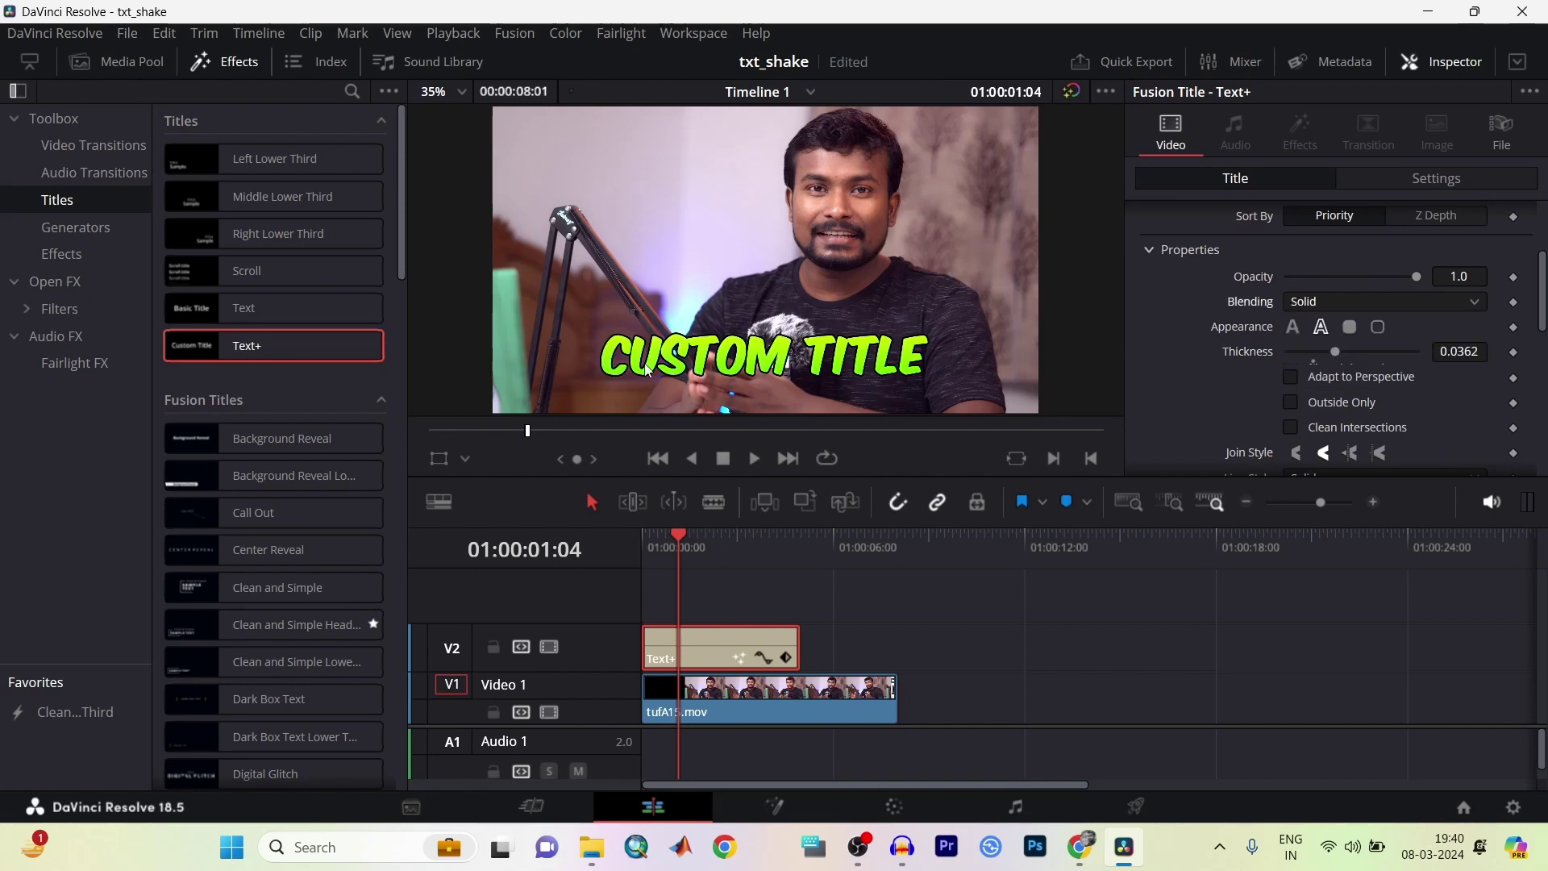
# Set the White Solid Fill element's blending to Solid and save the project.
pyautogui.scroll(3, 1291, 339)
pyautogui.click(1322, 304)
pyautogui.scroll(-3, 1373, 355)
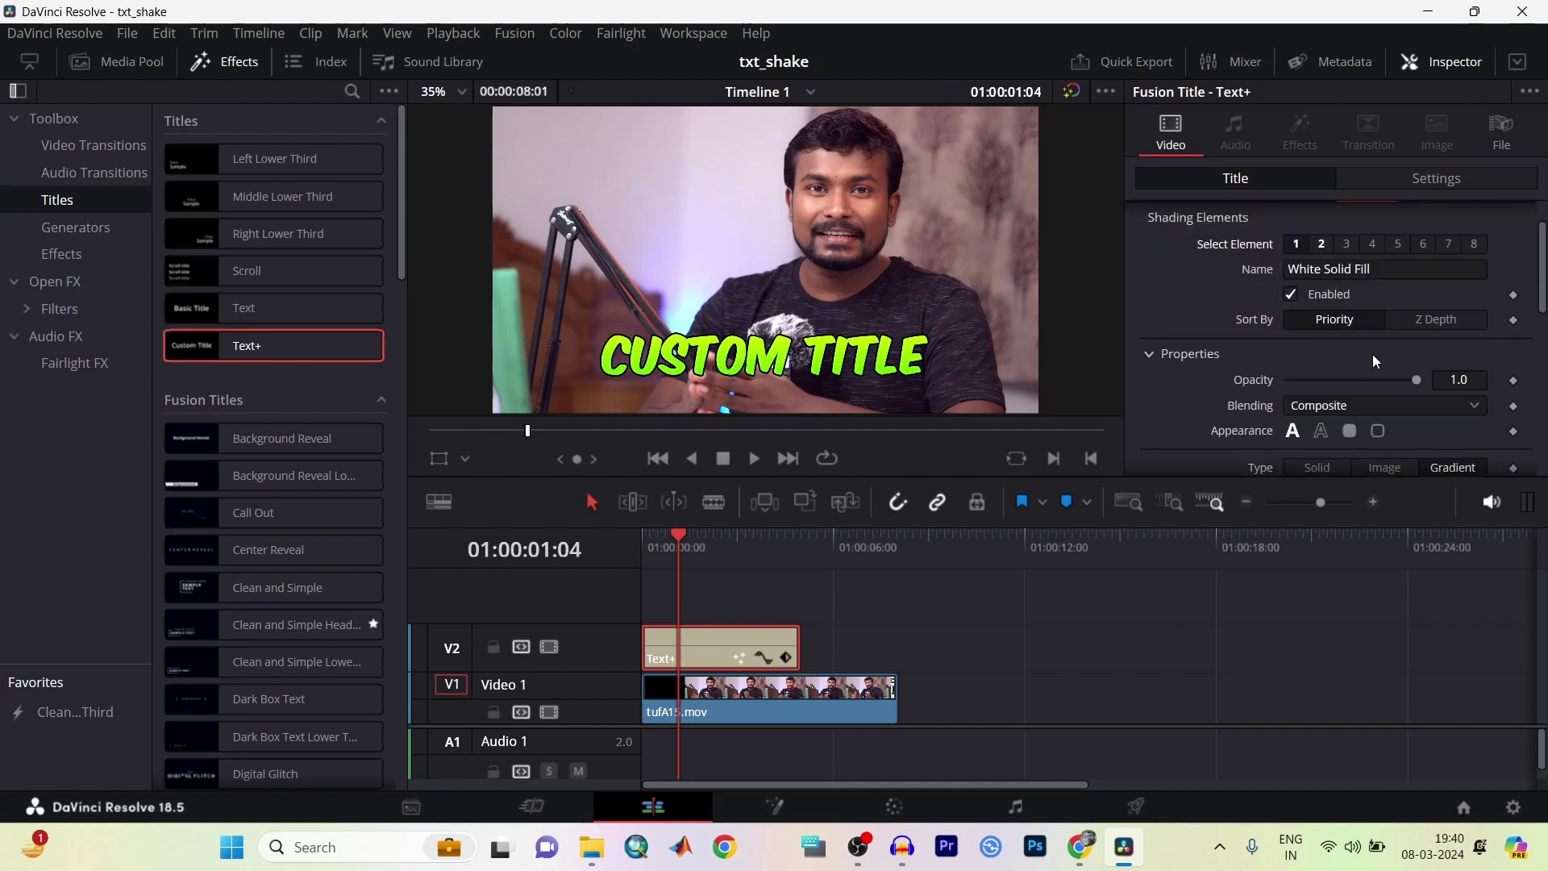
pyautogui.click(1391, 341)
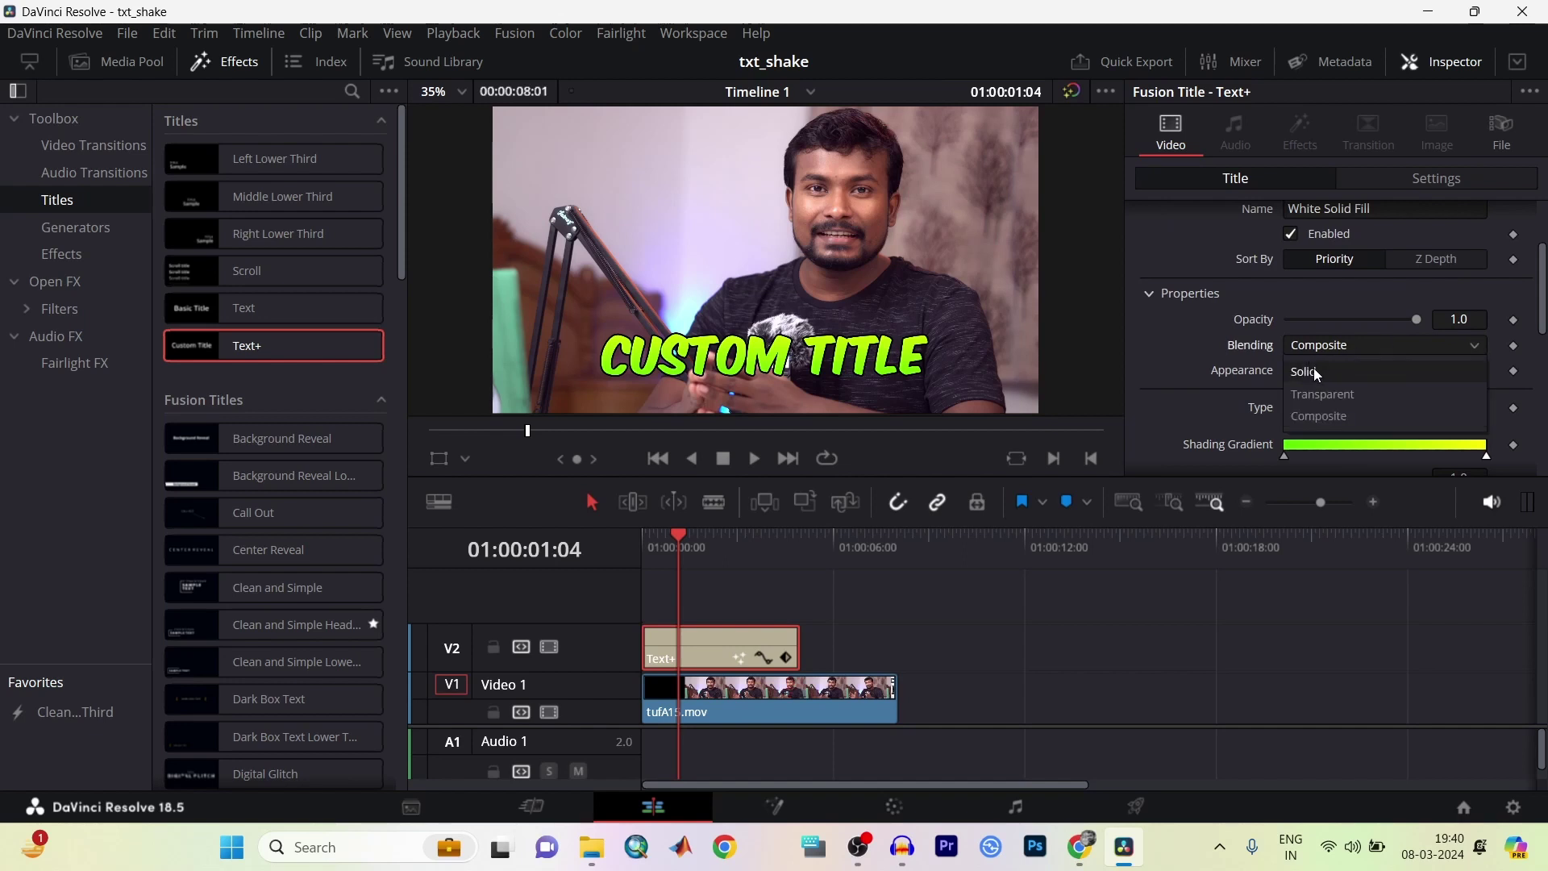
pyautogui.click(1314, 368)
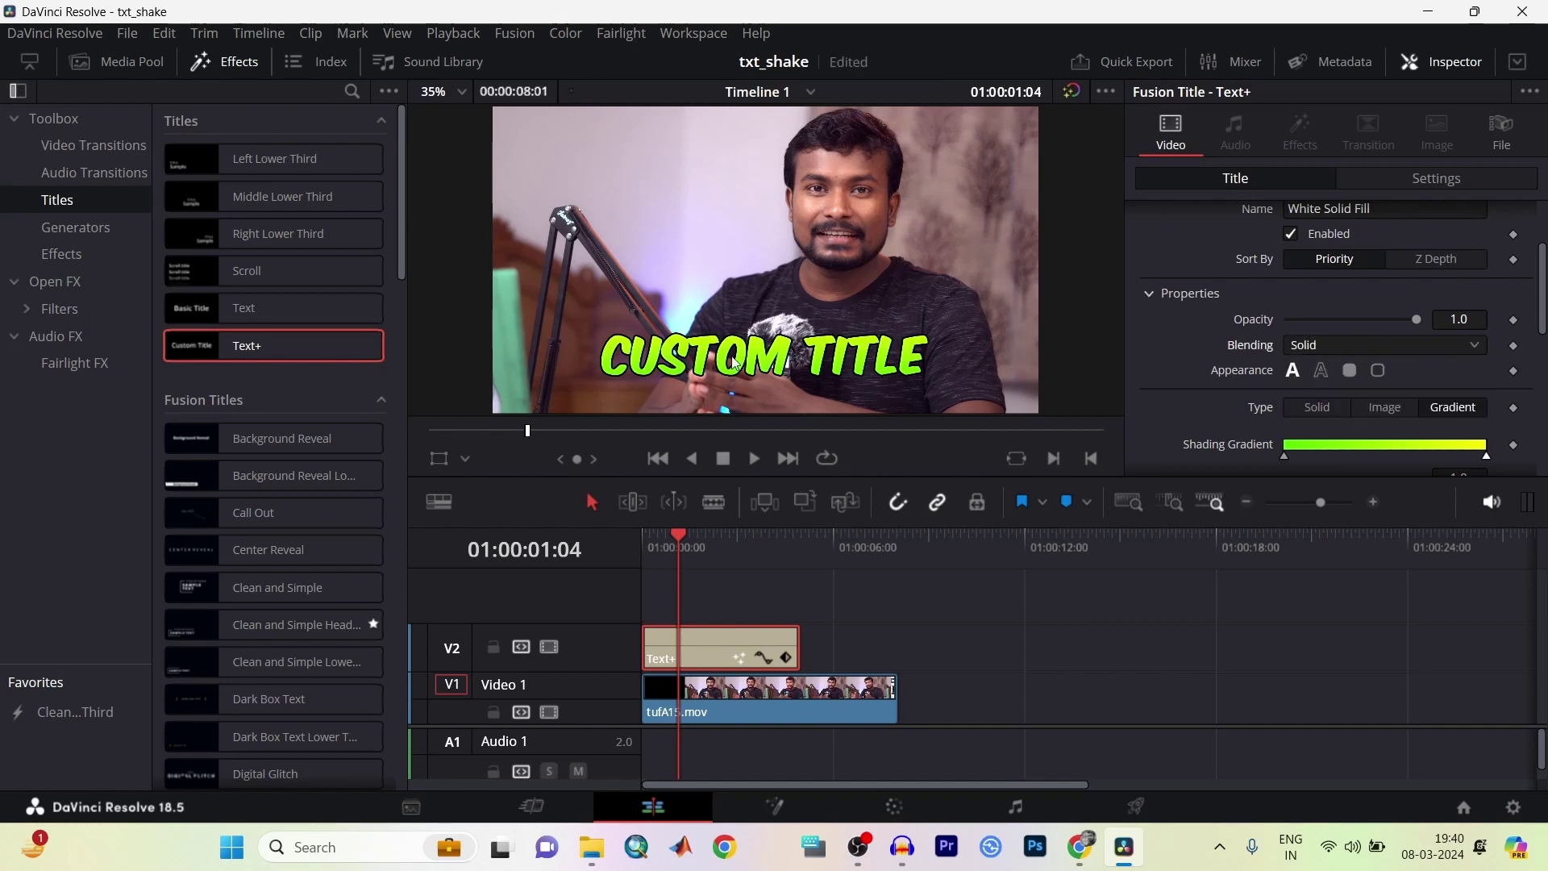
pyautogui.hotkey('ctrl', 's')
pyautogui.scroll(1, 1338, 314)
# Switch to the Black Shadow shading element and enable it.
pyautogui.click(1345, 250)
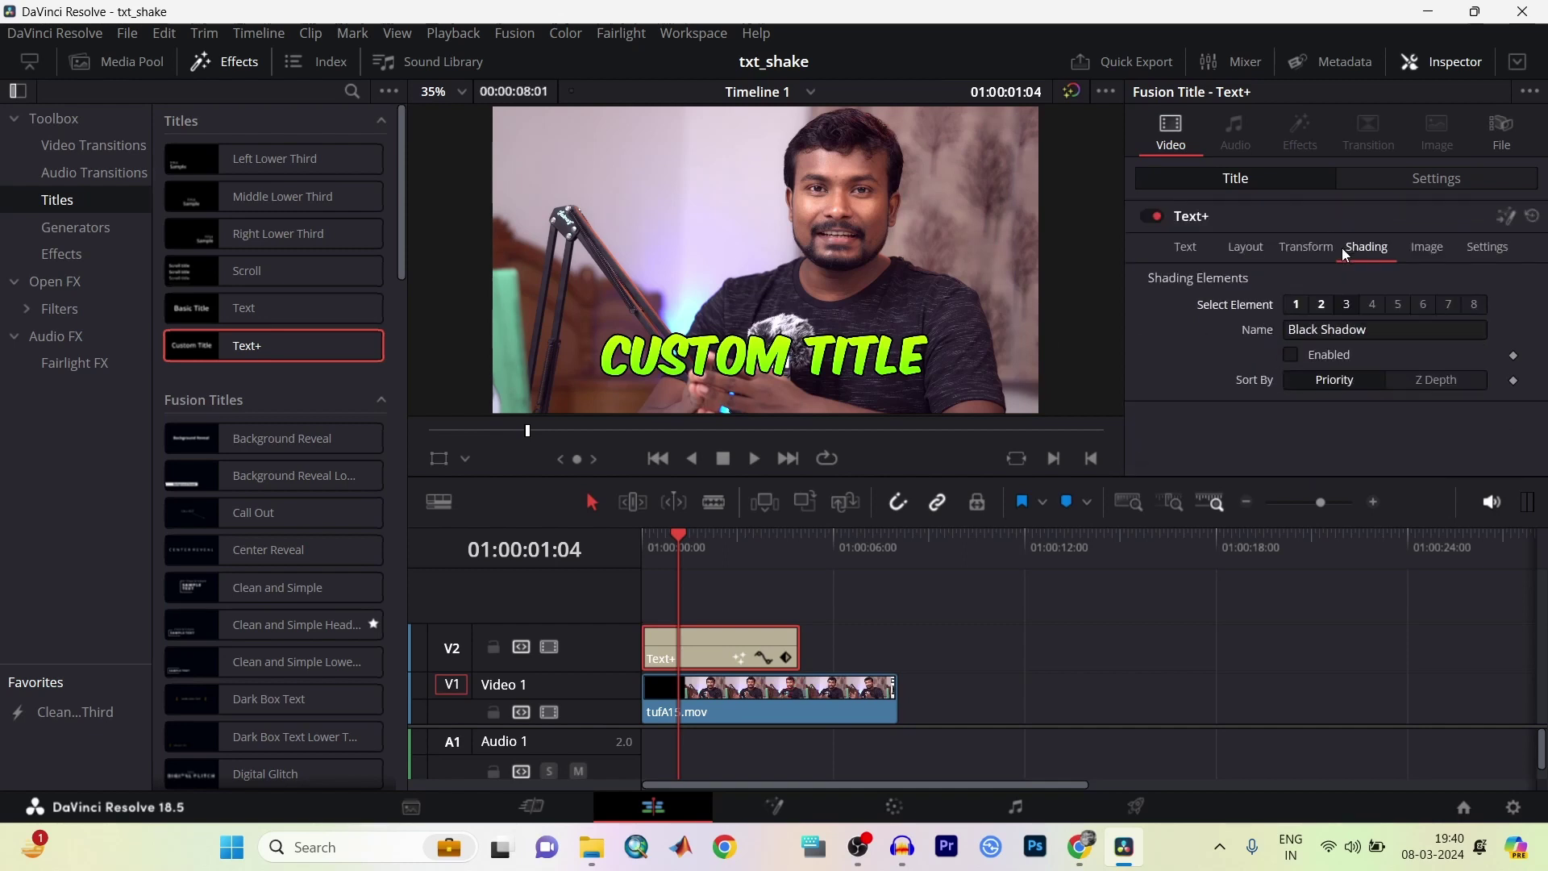
pyautogui.click(1291, 354)
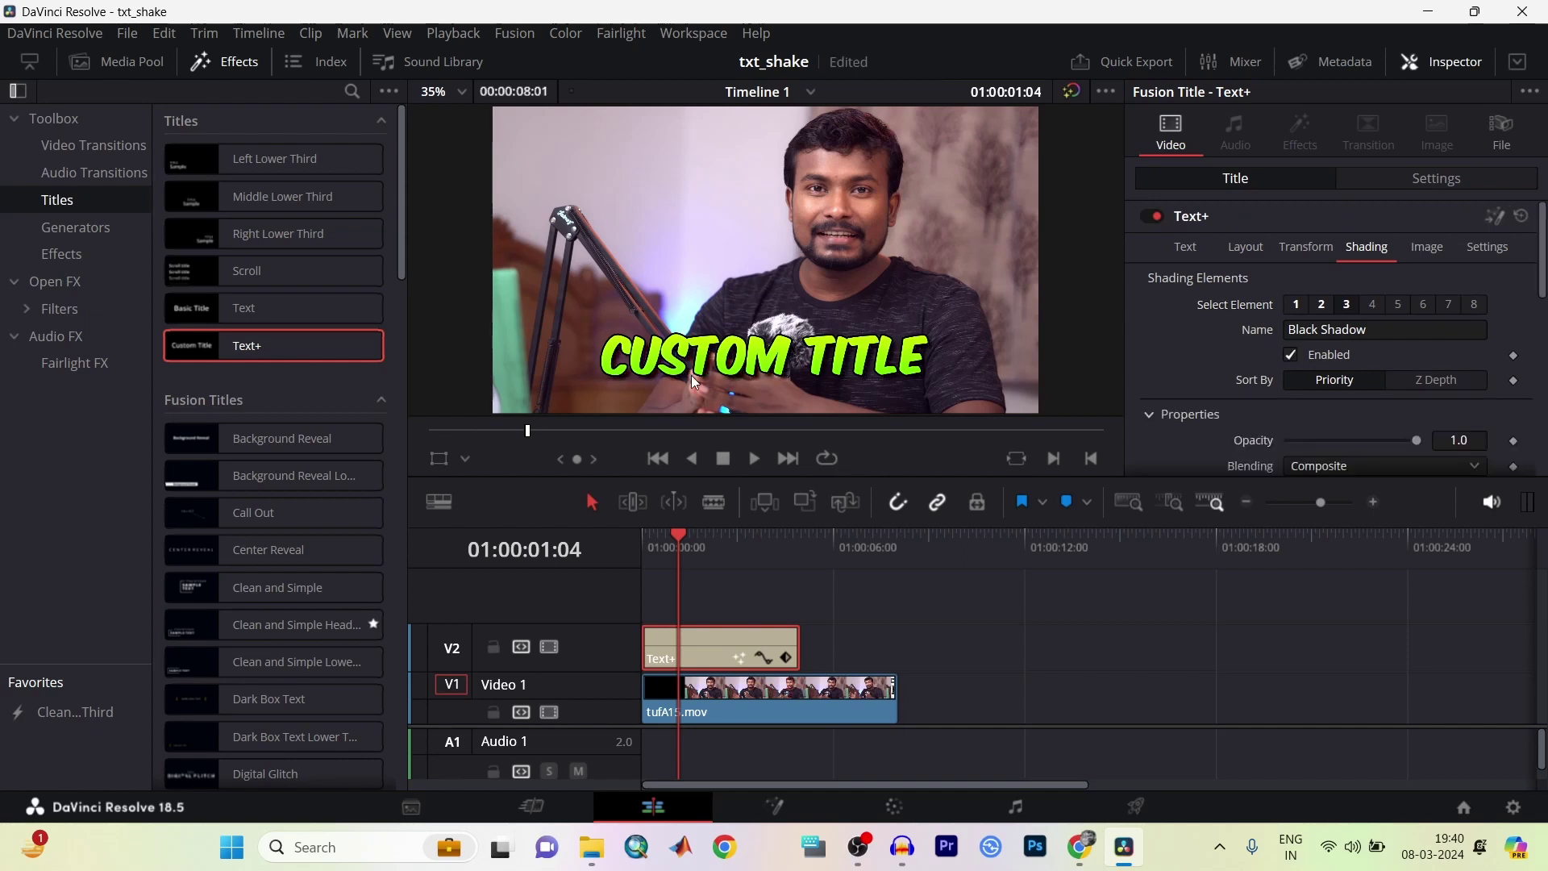
pyautogui.scroll(-1, 1213, 361)
pyautogui.scroll(-2, 1206, 363)
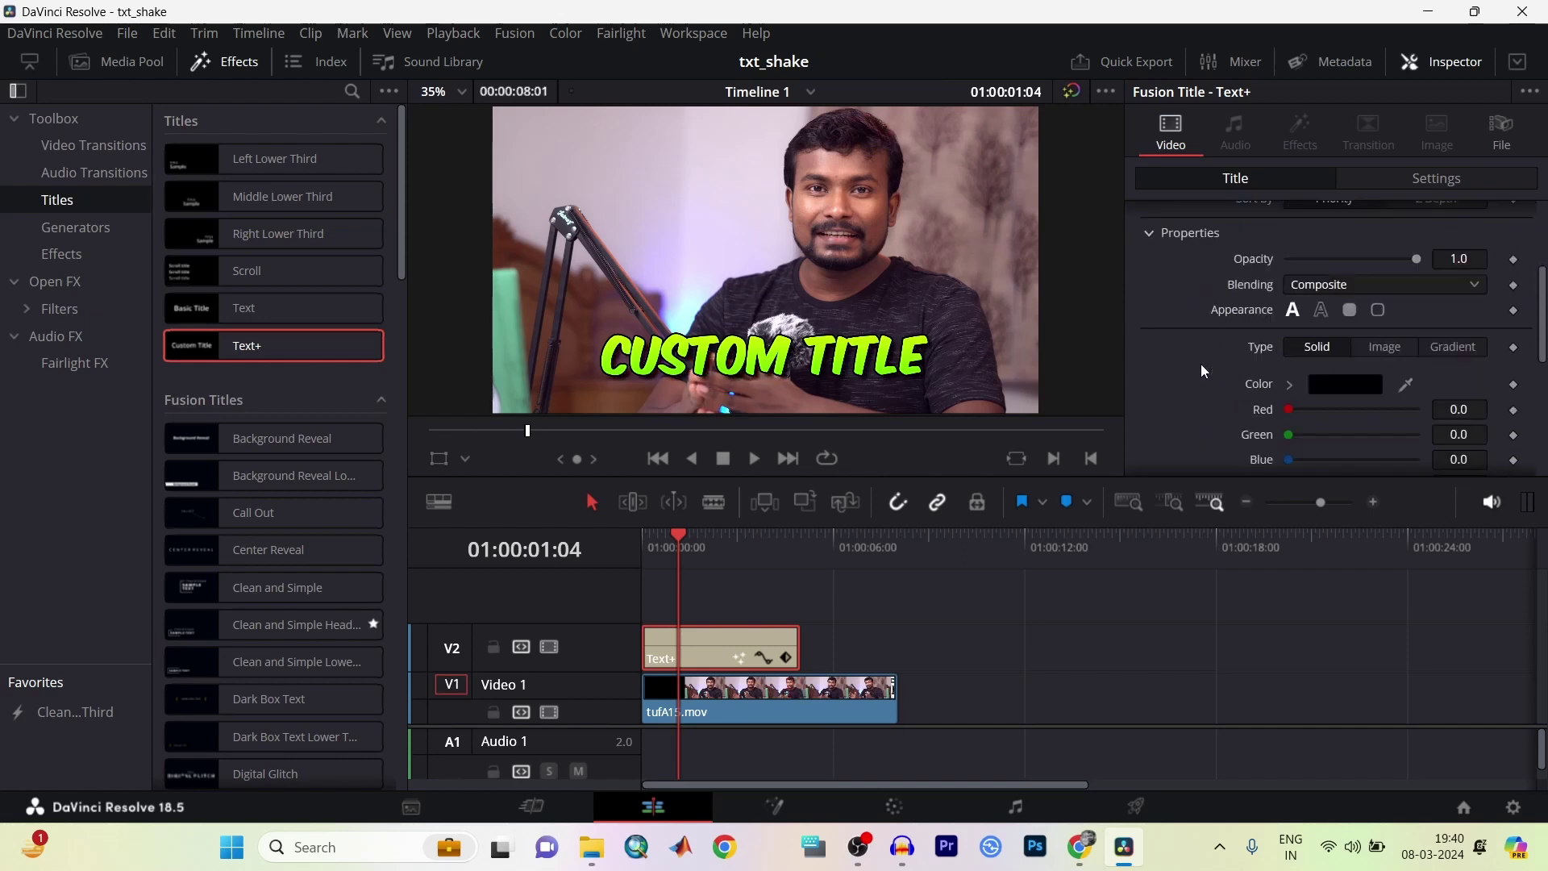
pyautogui.scroll(-1, 1202, 364)
pyautogui.scroll(-2, 1202, 365)
pyautogui.scroll(-1, 1202, 364)
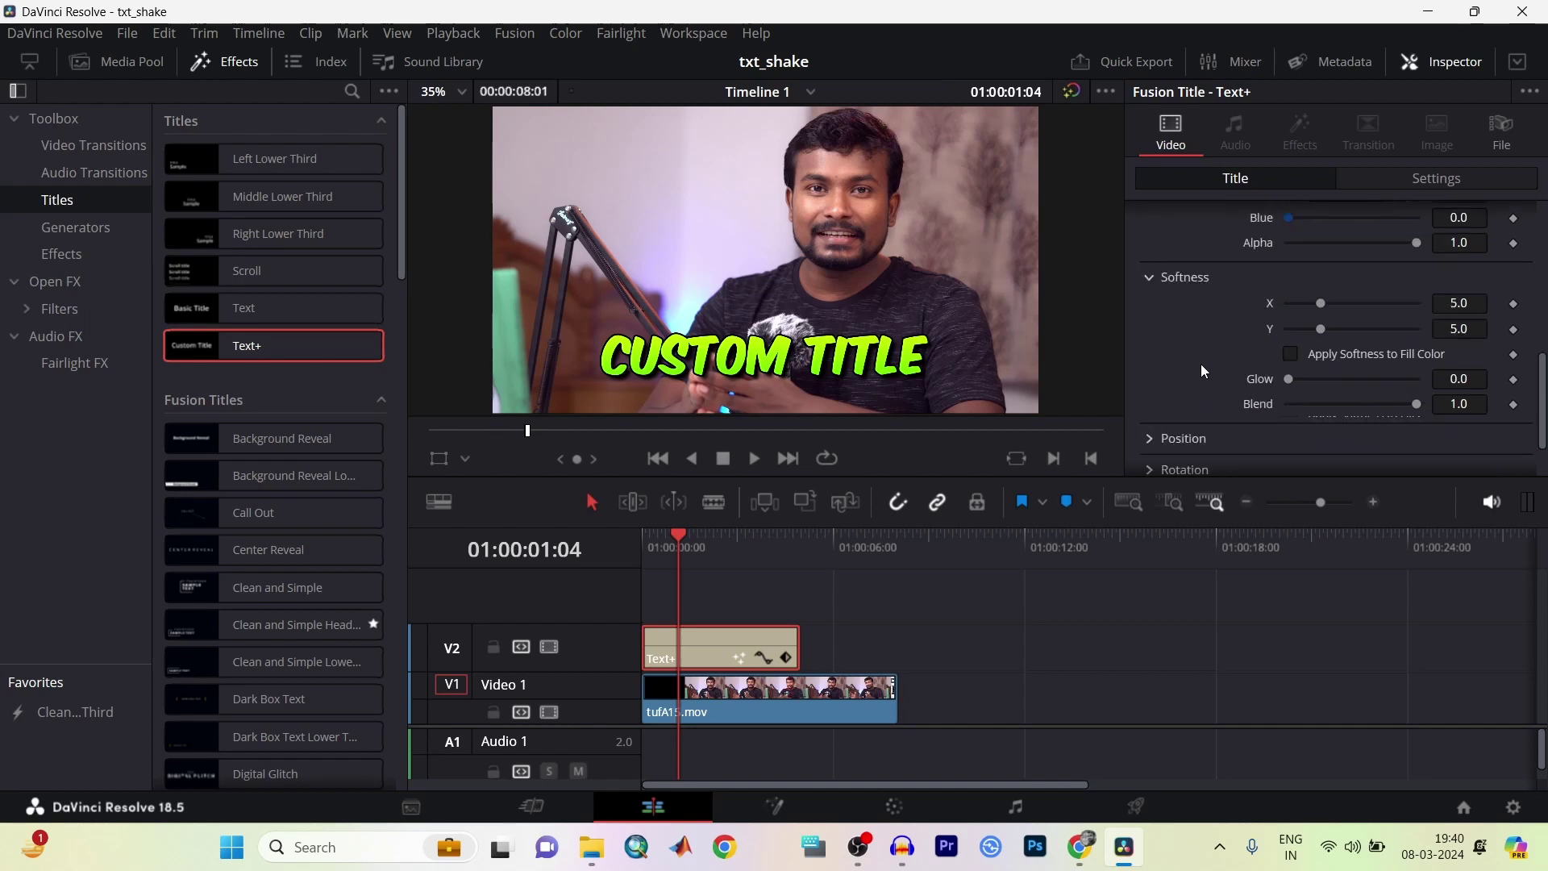
pyautogui.scroll(3, 1201, 364)
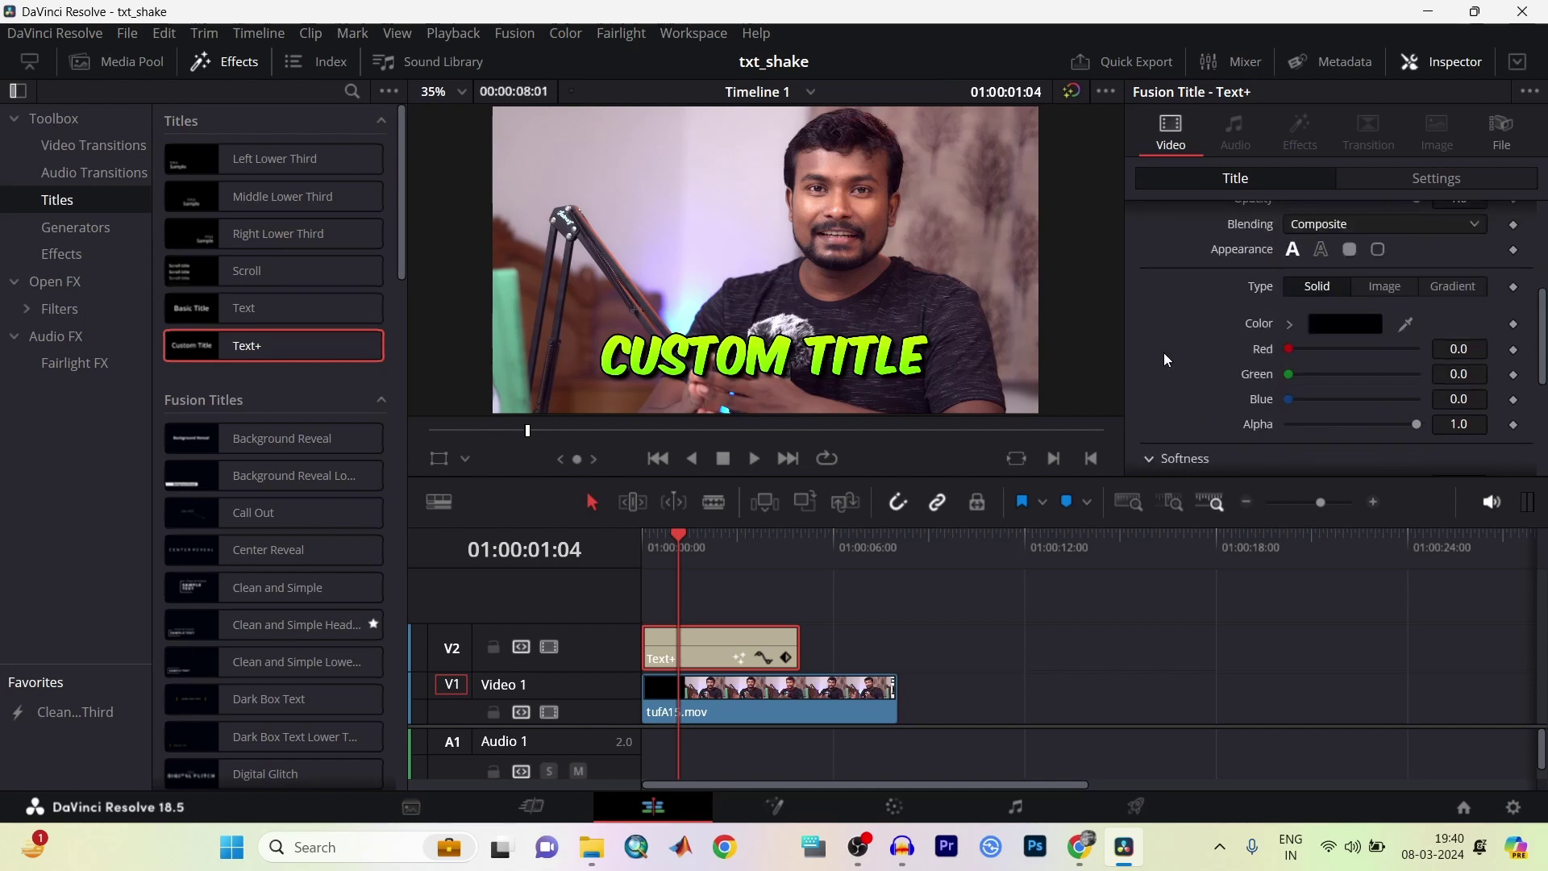
# Leave the text colour unchanged and return to the title's Text settings.
pyautogui.click(1336, 319)
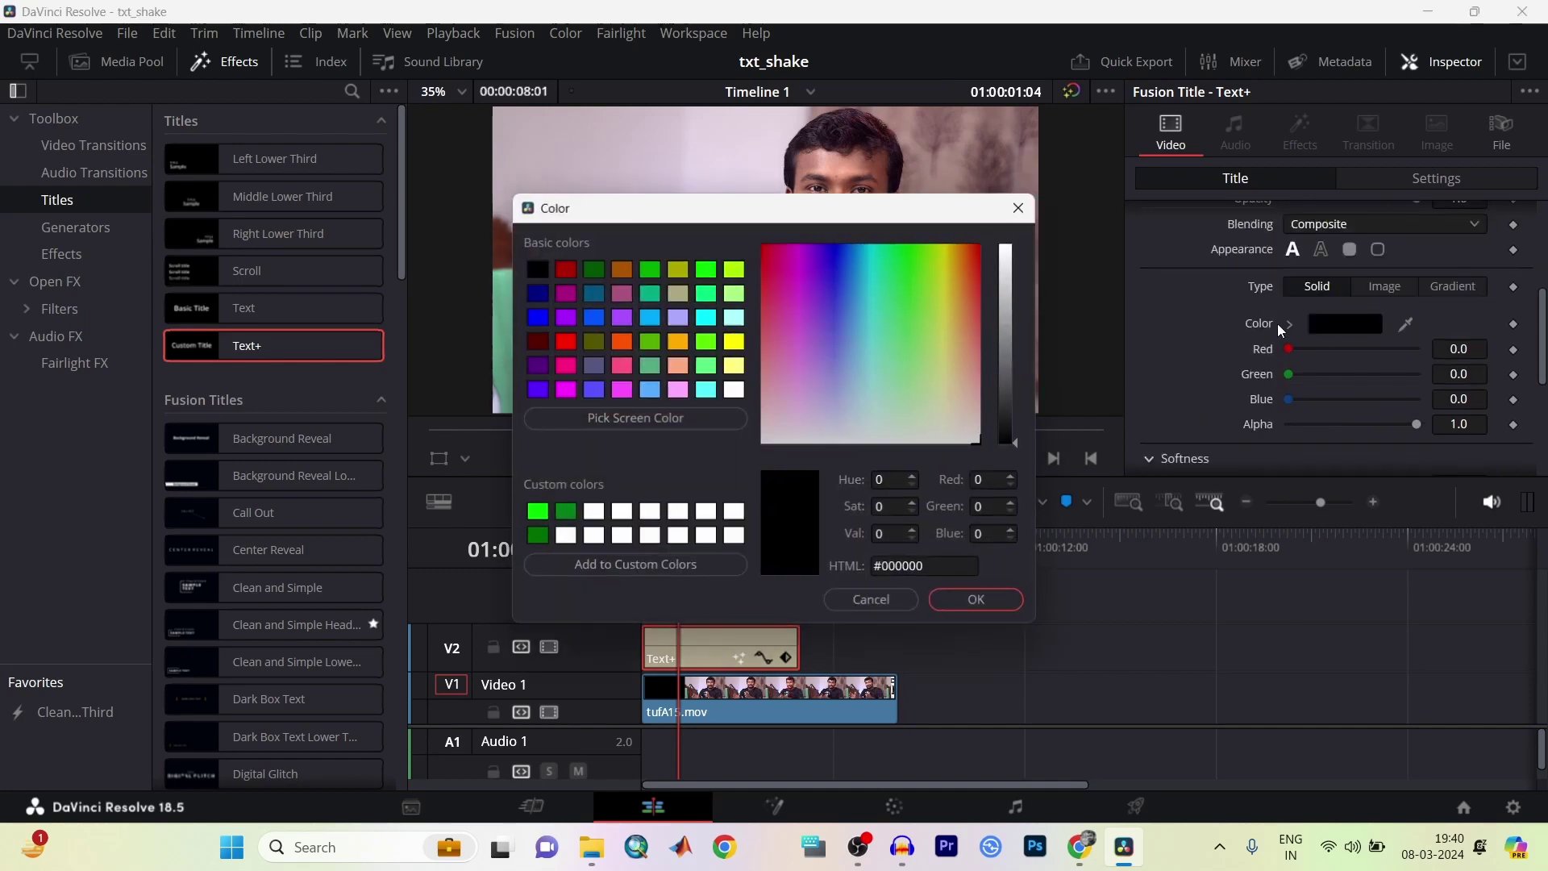
pyautogui.click(1020, 207)
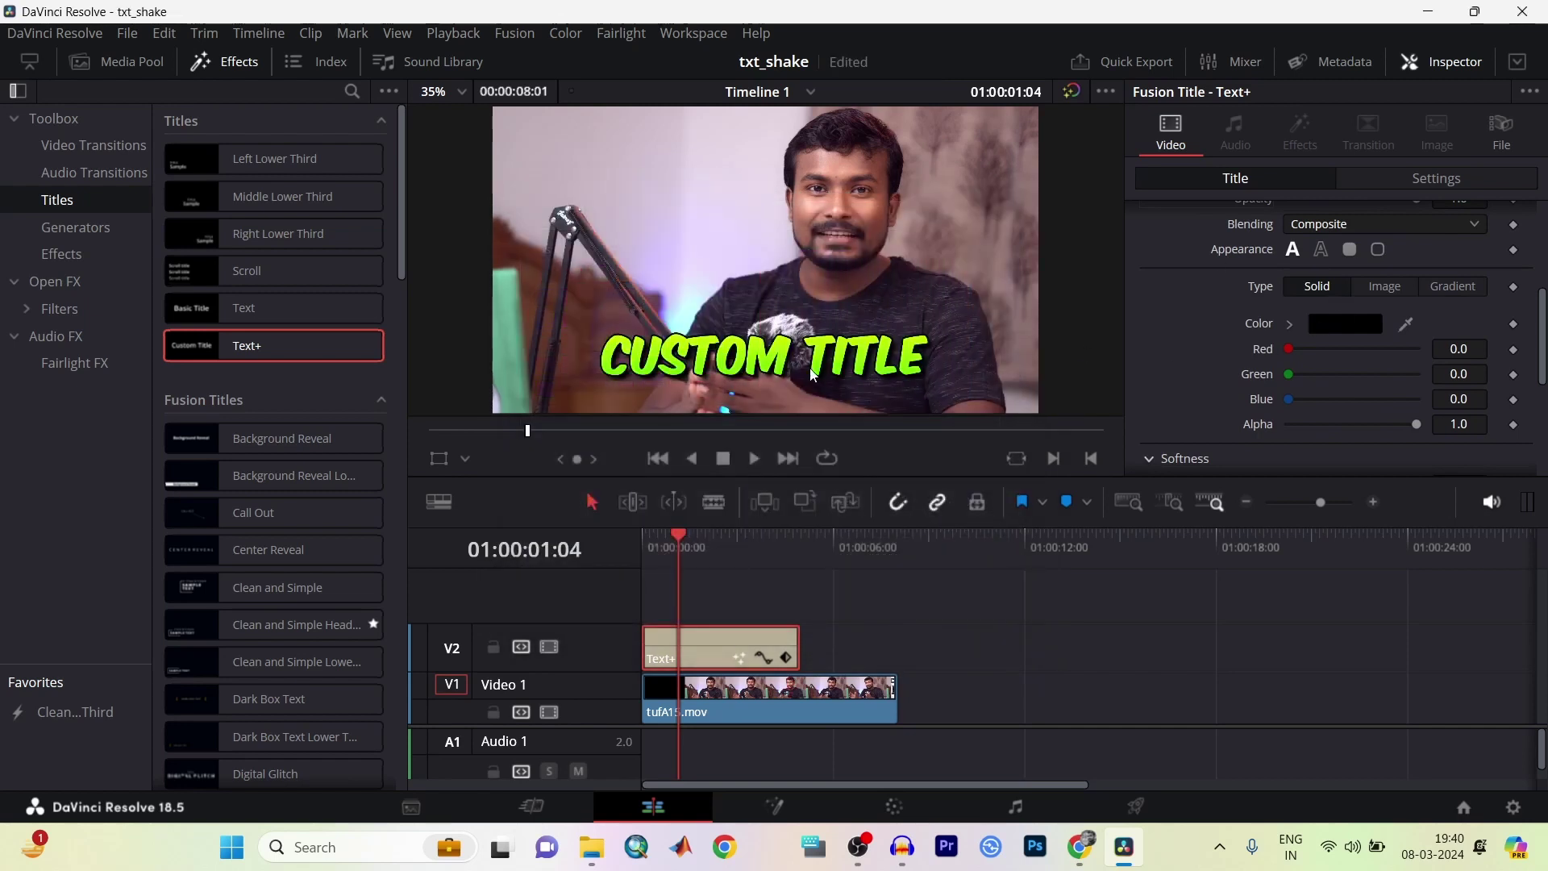
pyautogui.scroll(5, 1290, 323)
pyautogui.click(1185, 247)
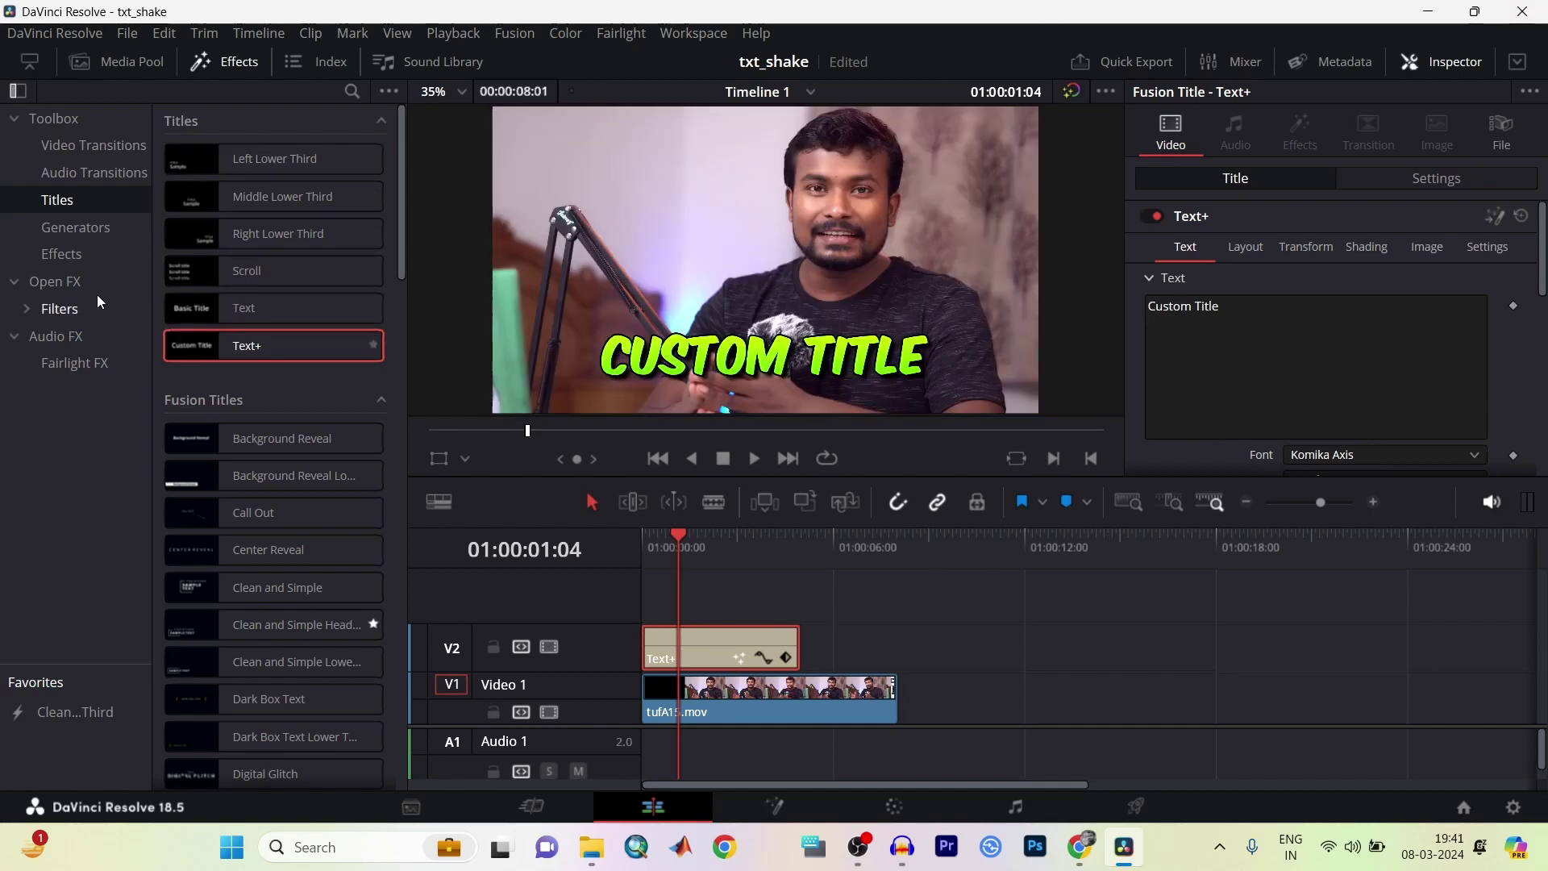
# Search Open FX for 'cam' and apply Camera Shake to the Text+ title clip.
pyautogui.click(85, 284)
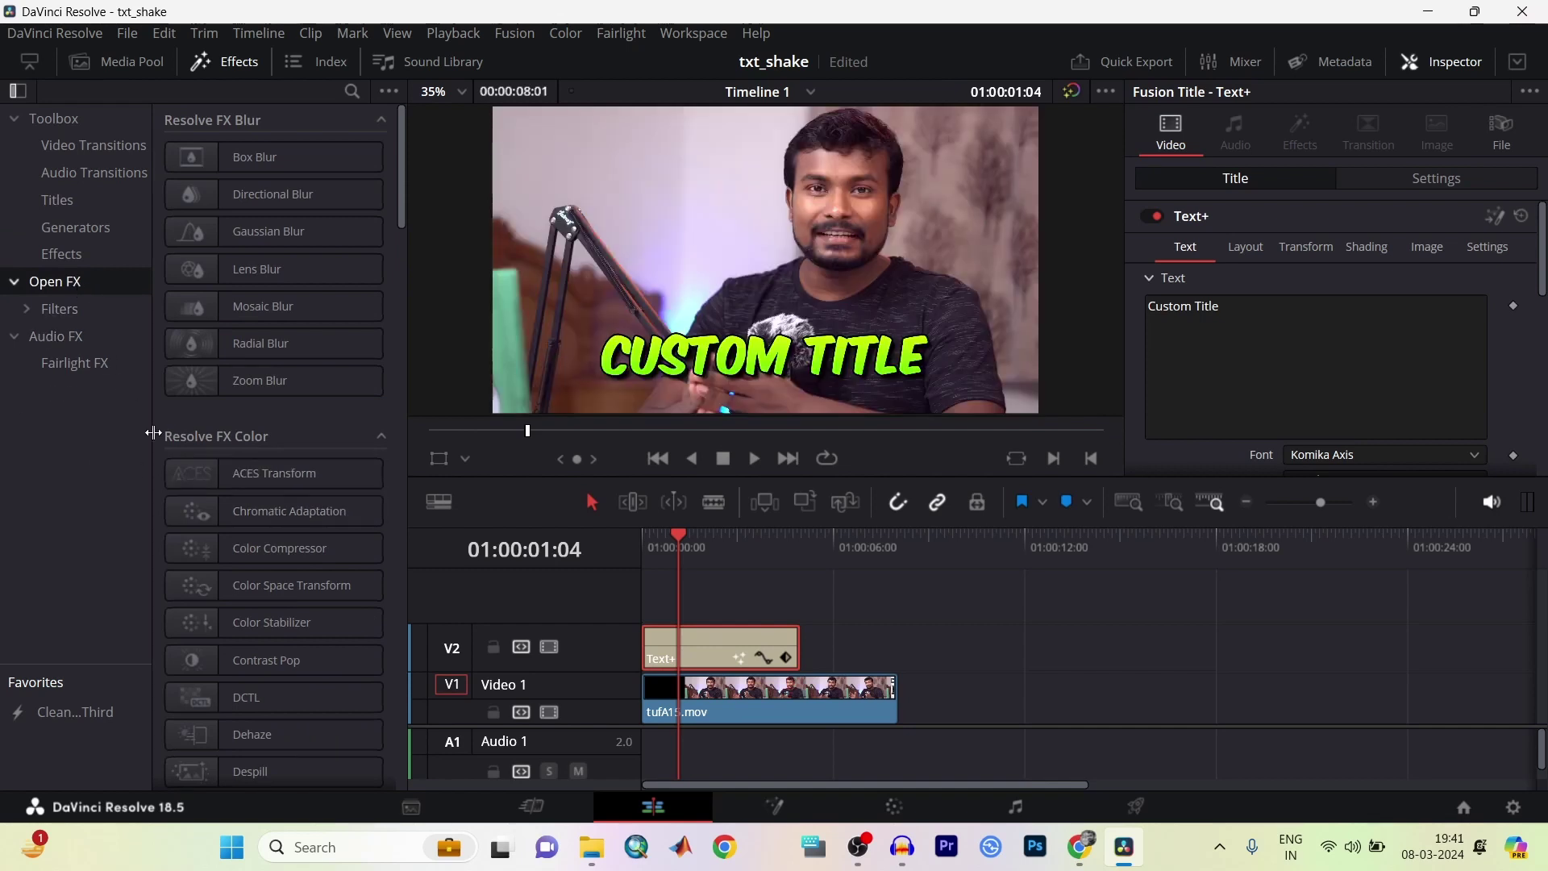
pyautogui.click(352, 92)
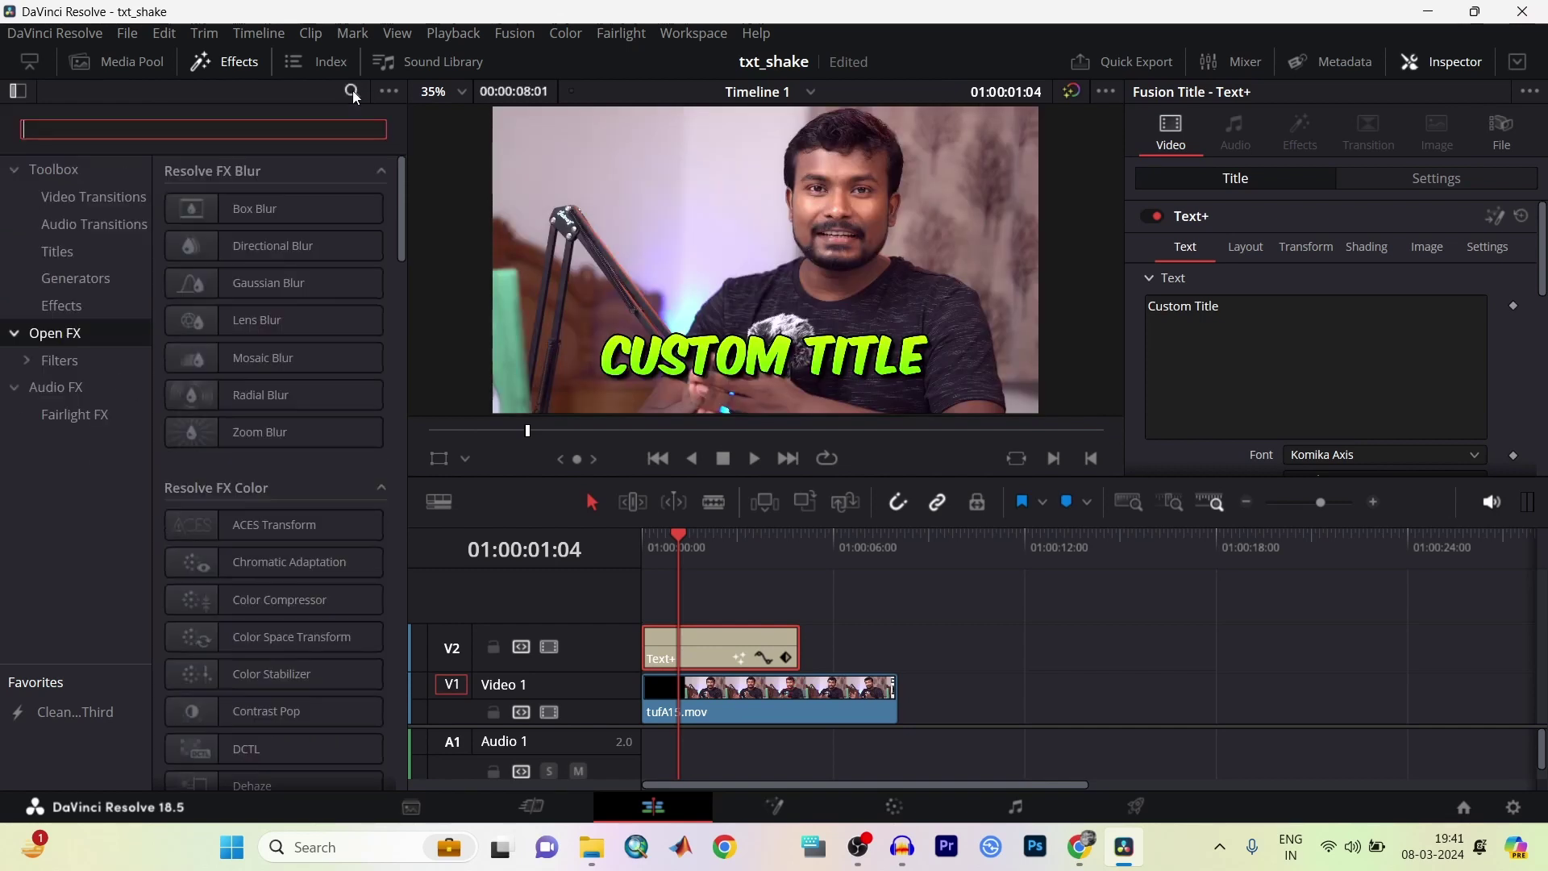
pyautogui.write('c')
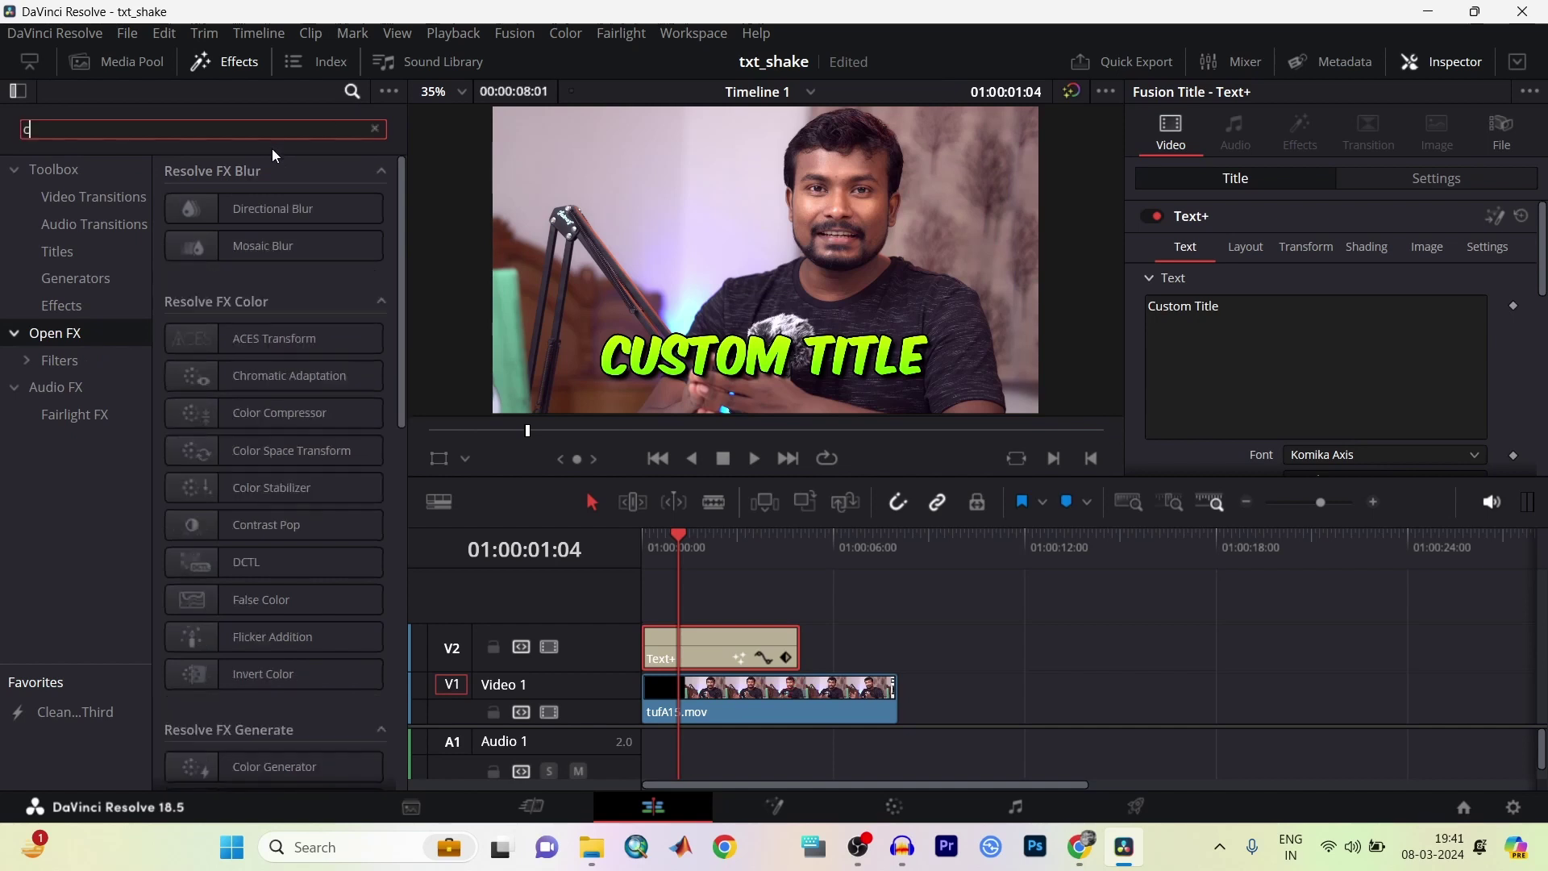
pyautogui.write('am')
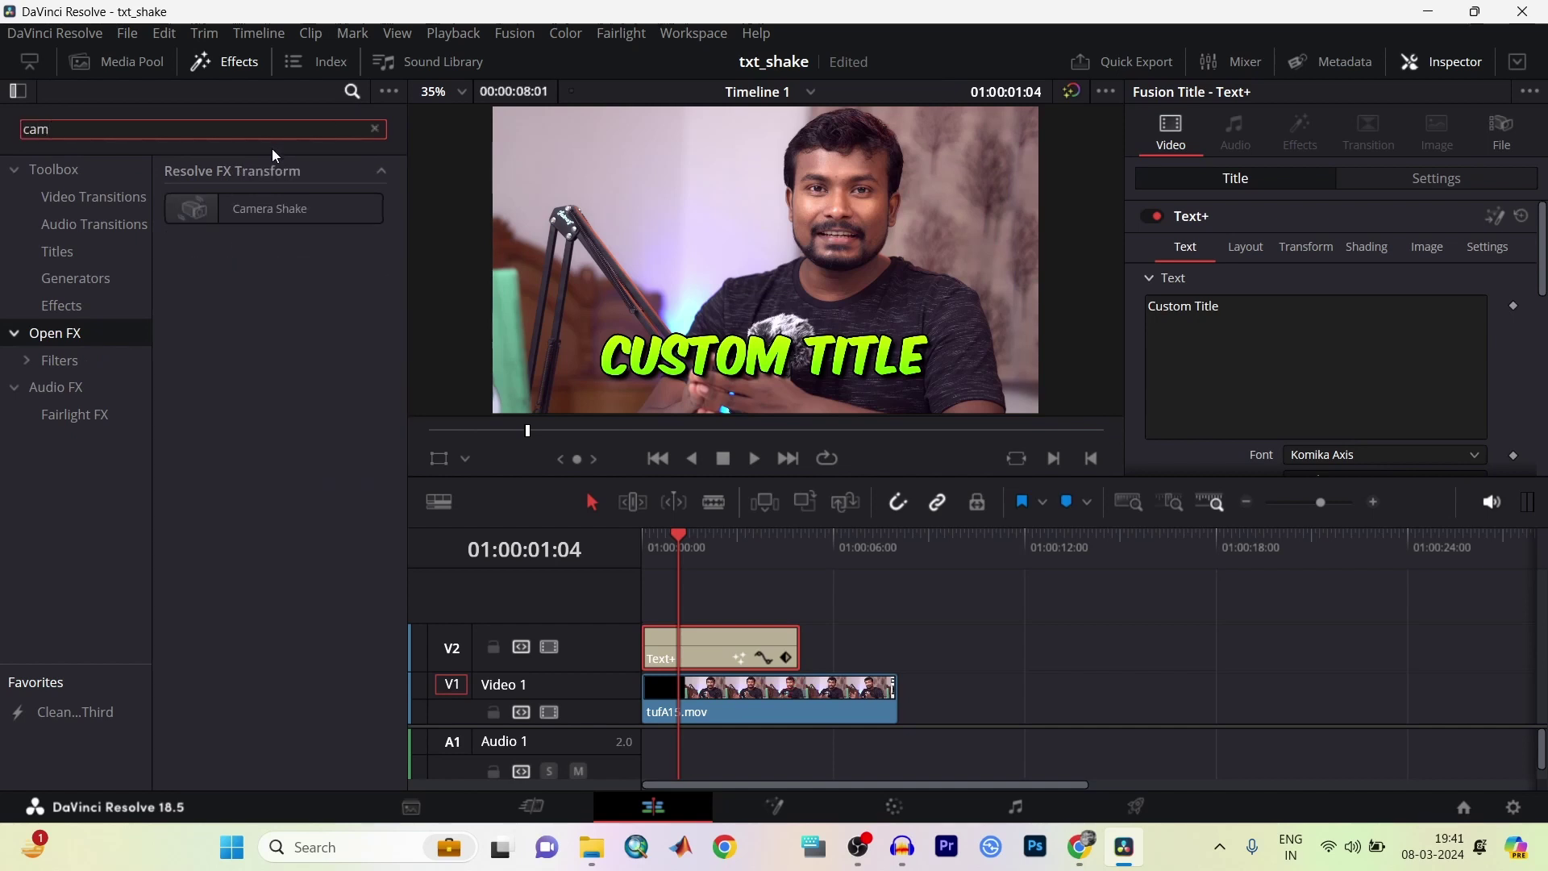
pyautogui.doubleClick(245, 198)
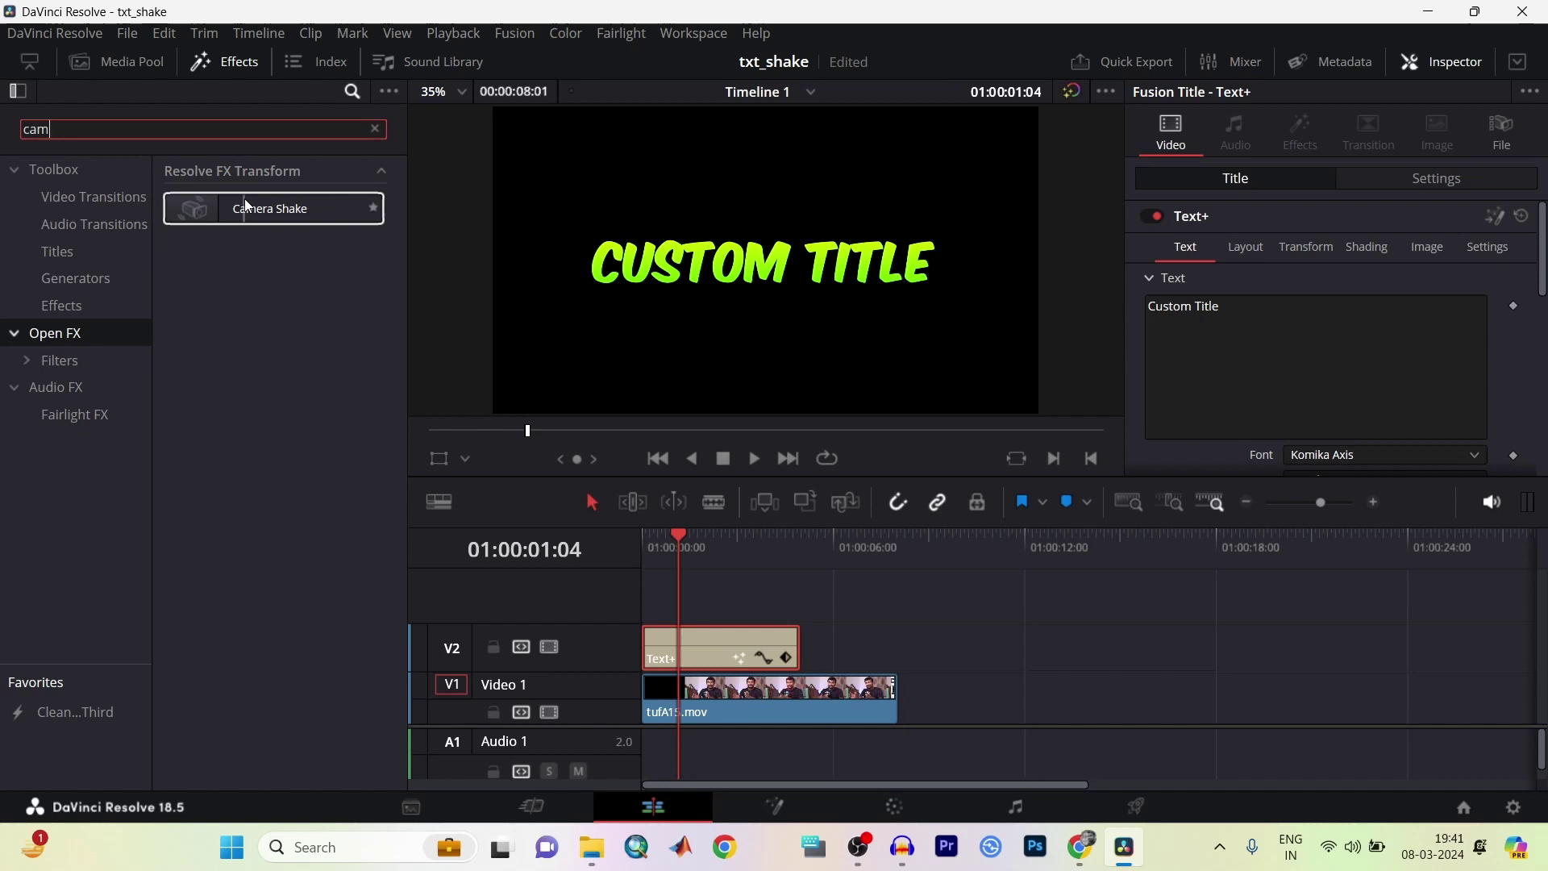
# Preview the shaking title, then switch the Camera Shake effect off.
pyautogui.click(754, 458)
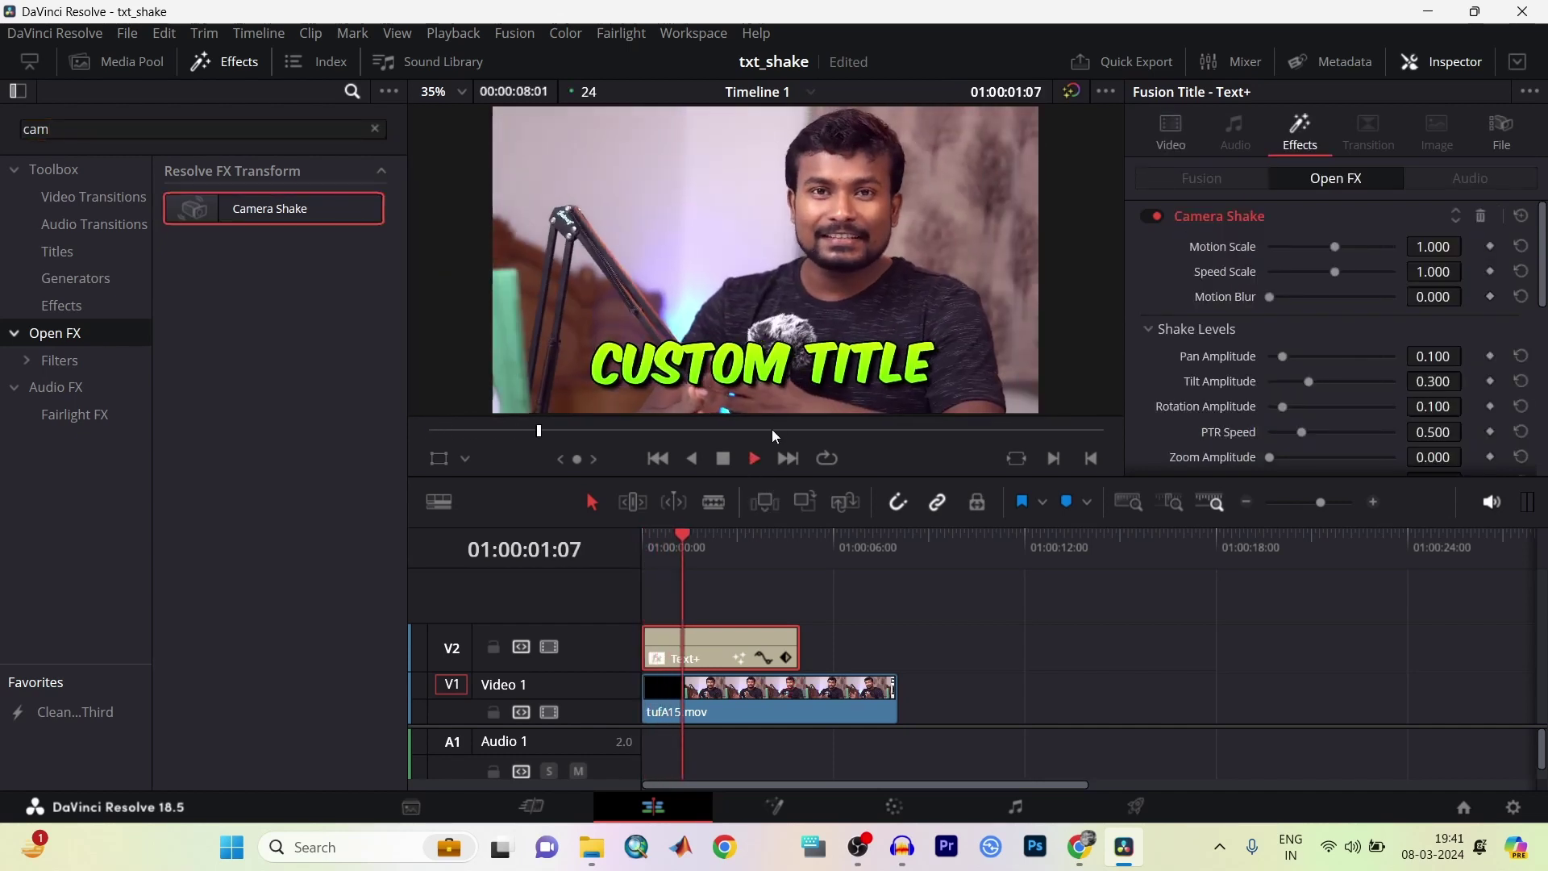
pyautogui.click(723, 462)
pyautogui.click(1155, 216)
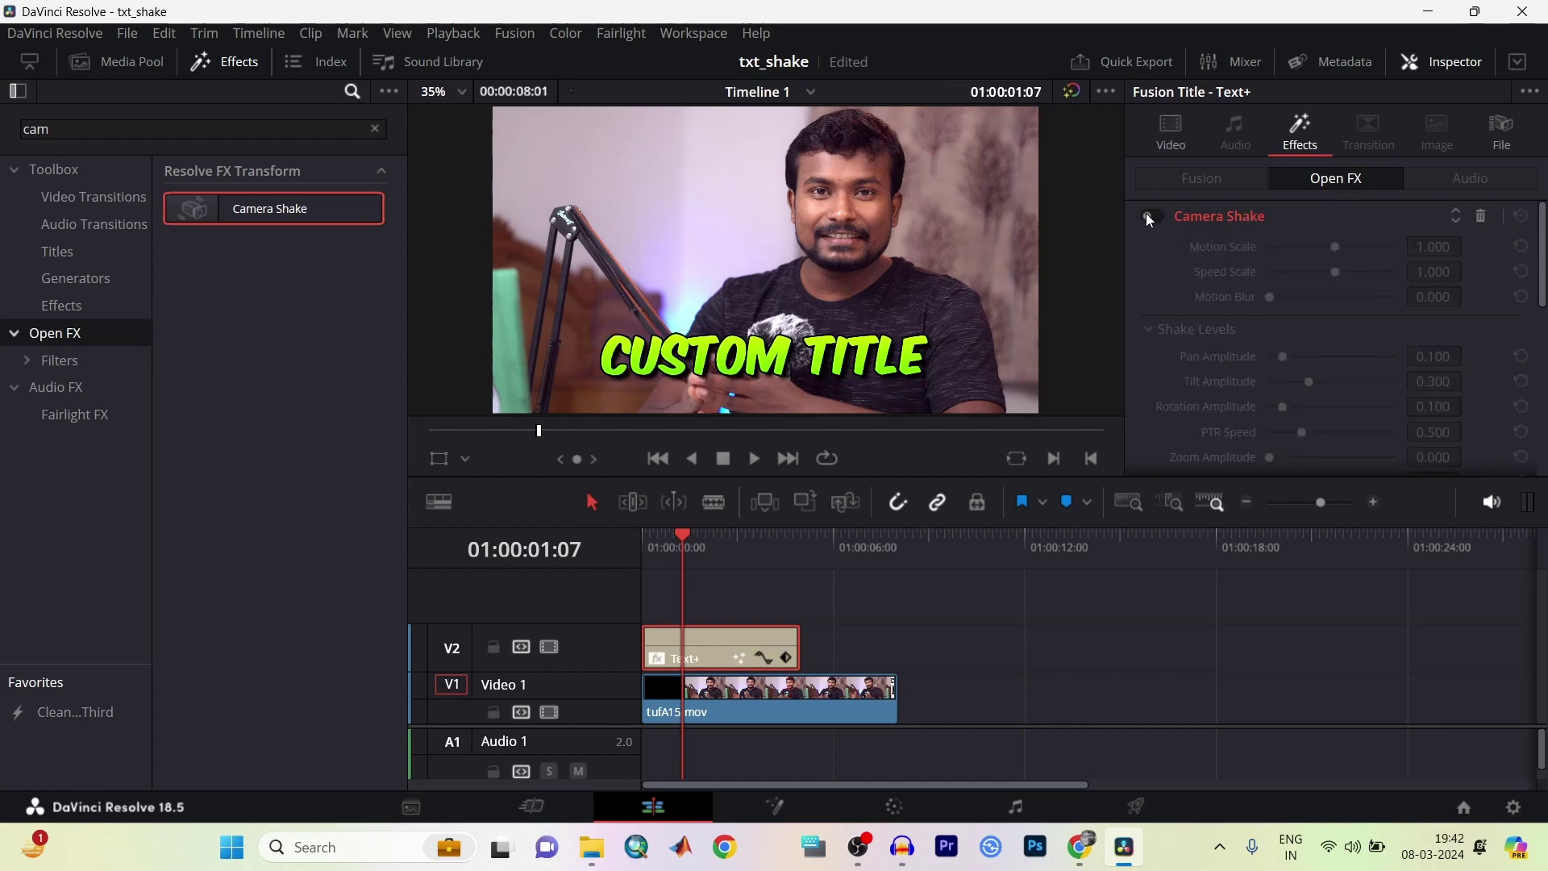
# Re-enable Camera Shake, review its parameters, and preview it from the timeline start.
pyautogui.click(1149, 217)
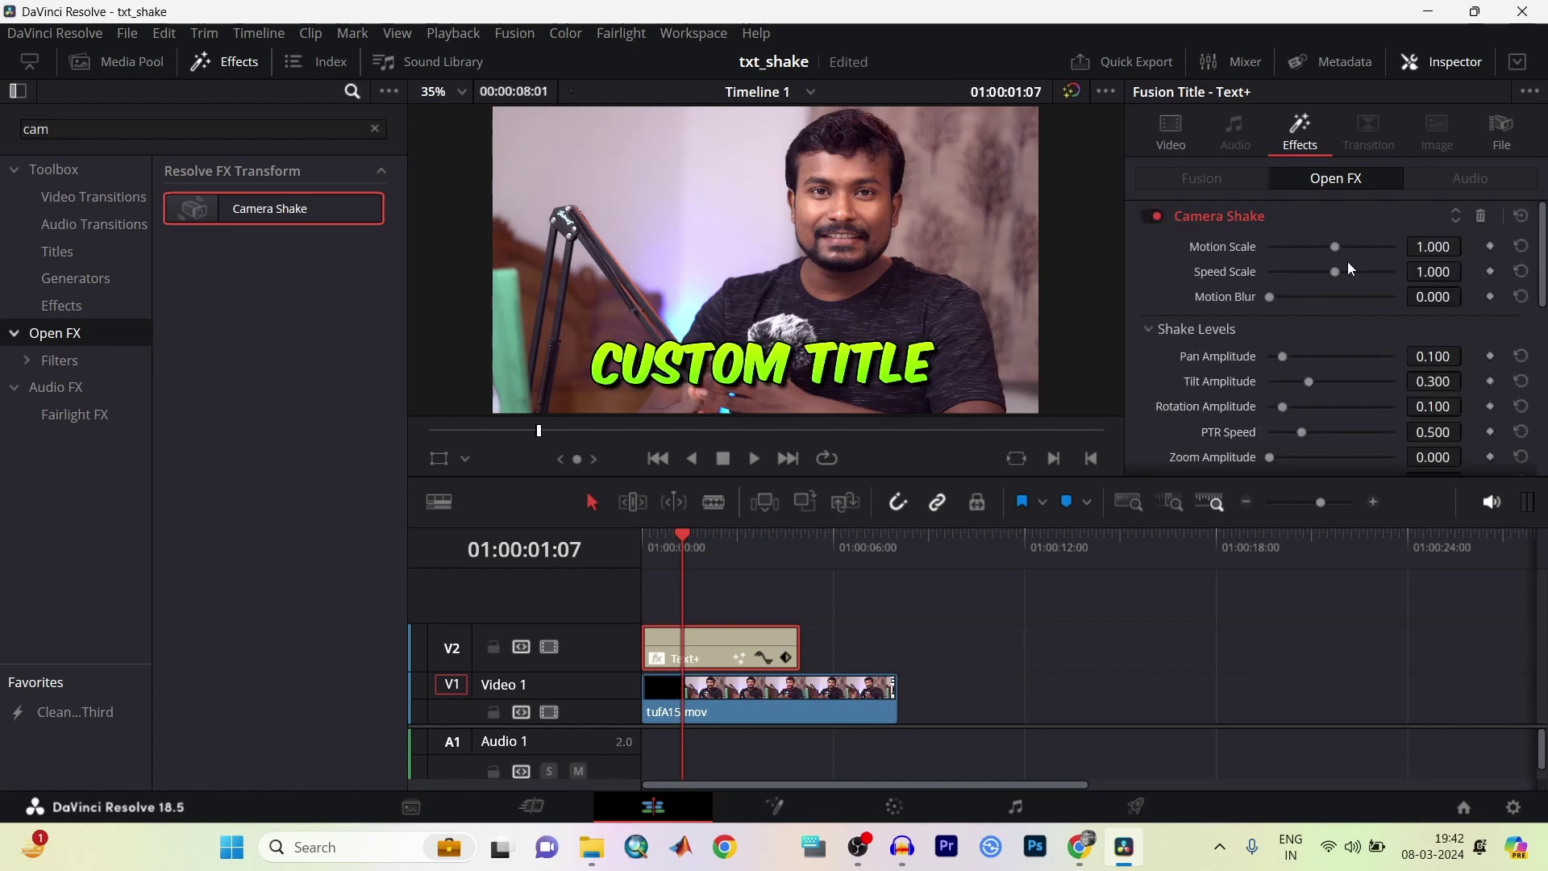
pyautogui.scroll(-3, 1343, 306)
pyautogui.scroll(-3, 1344, 306)
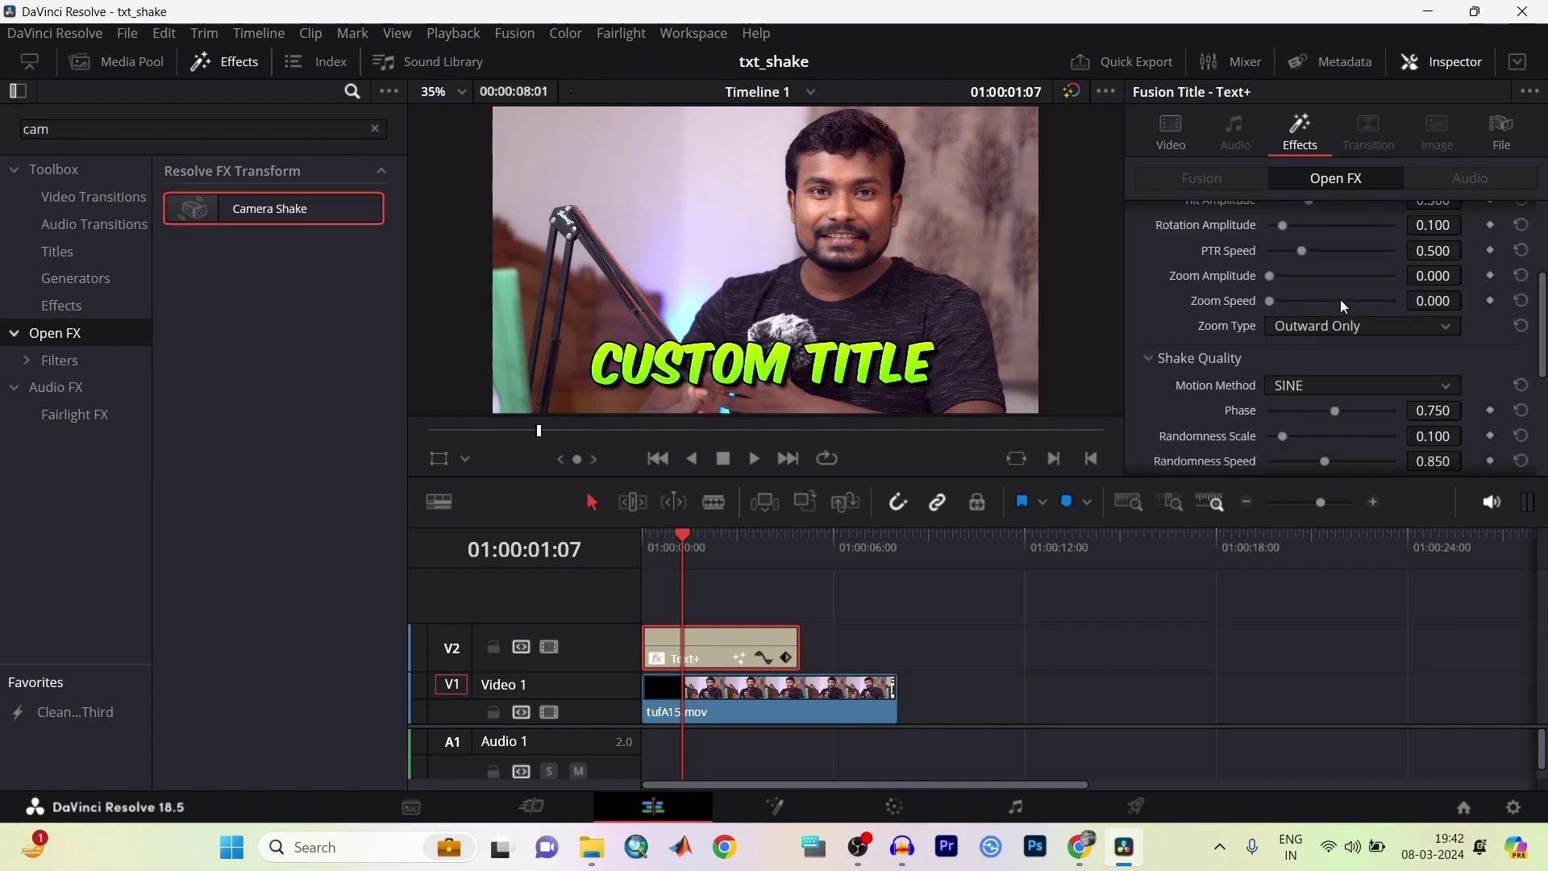
pyautogui.scroll(-2, 1344, 306)
pyautogui.scroll(3, 1344, 307)
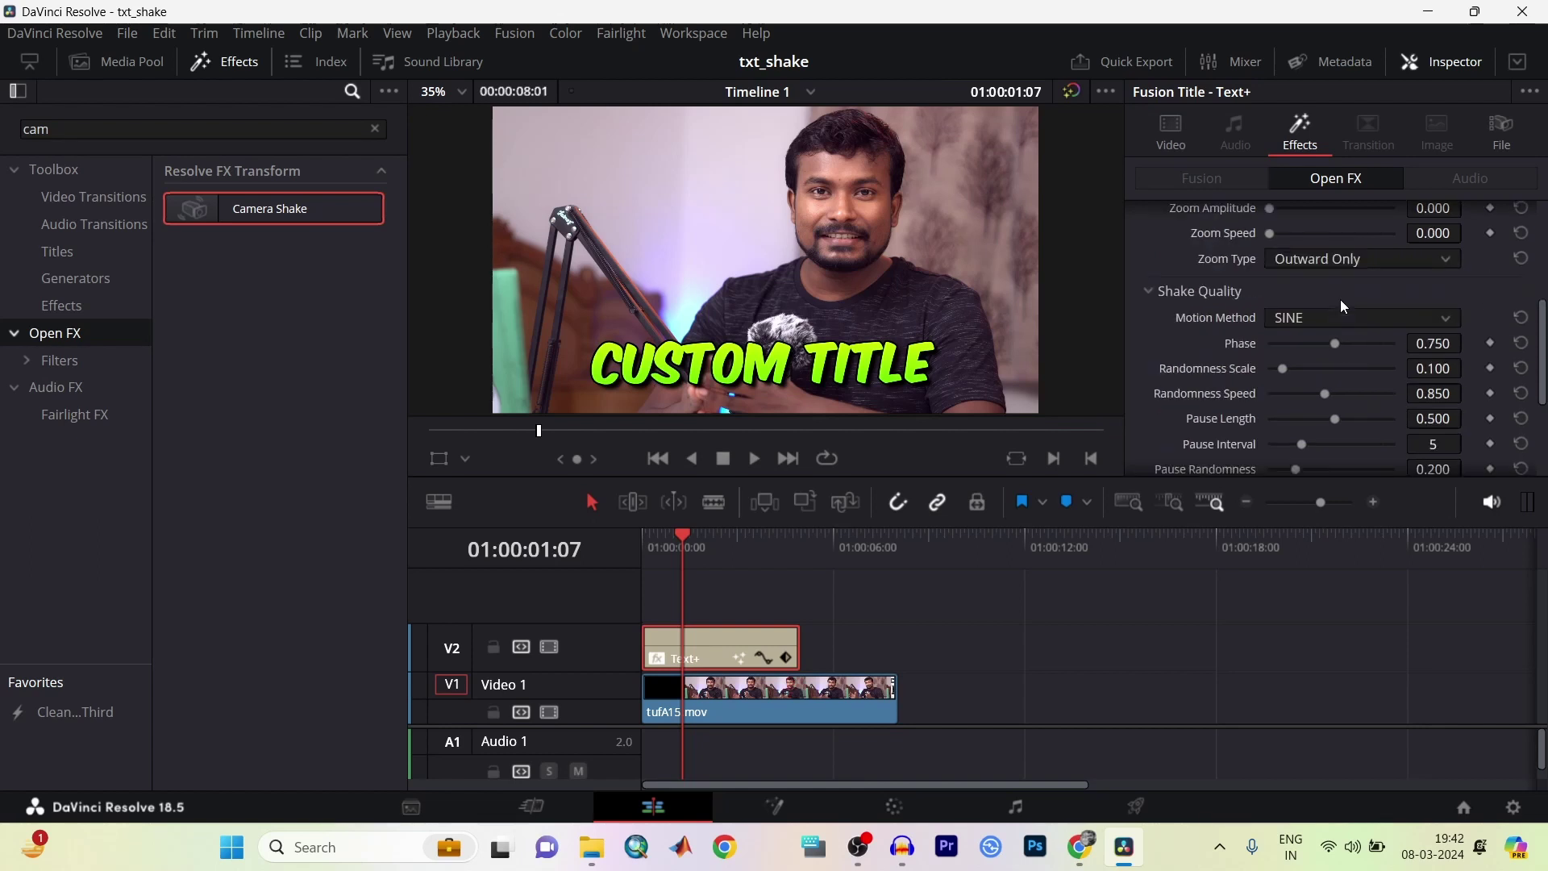
pyautogui.scroll(2, 1344, 306)
pyautogui.scroll(2, 1343, 307)
pyautogui.scroll(1, 1293, 305)
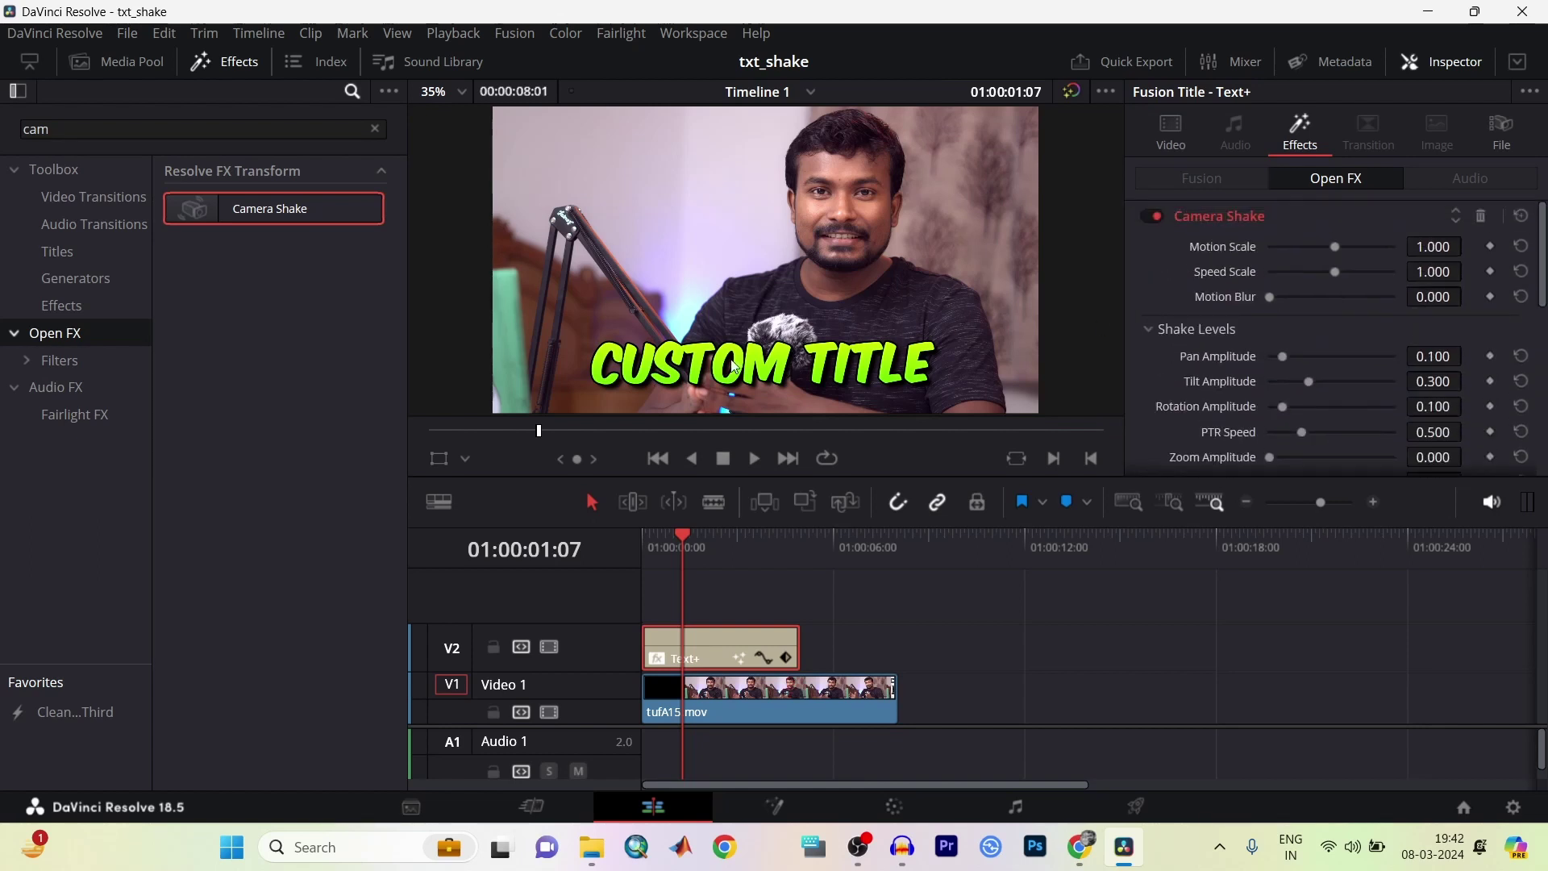
pyautogui.moveTo(683, 529); pyautogui.dragTo(642, 532)
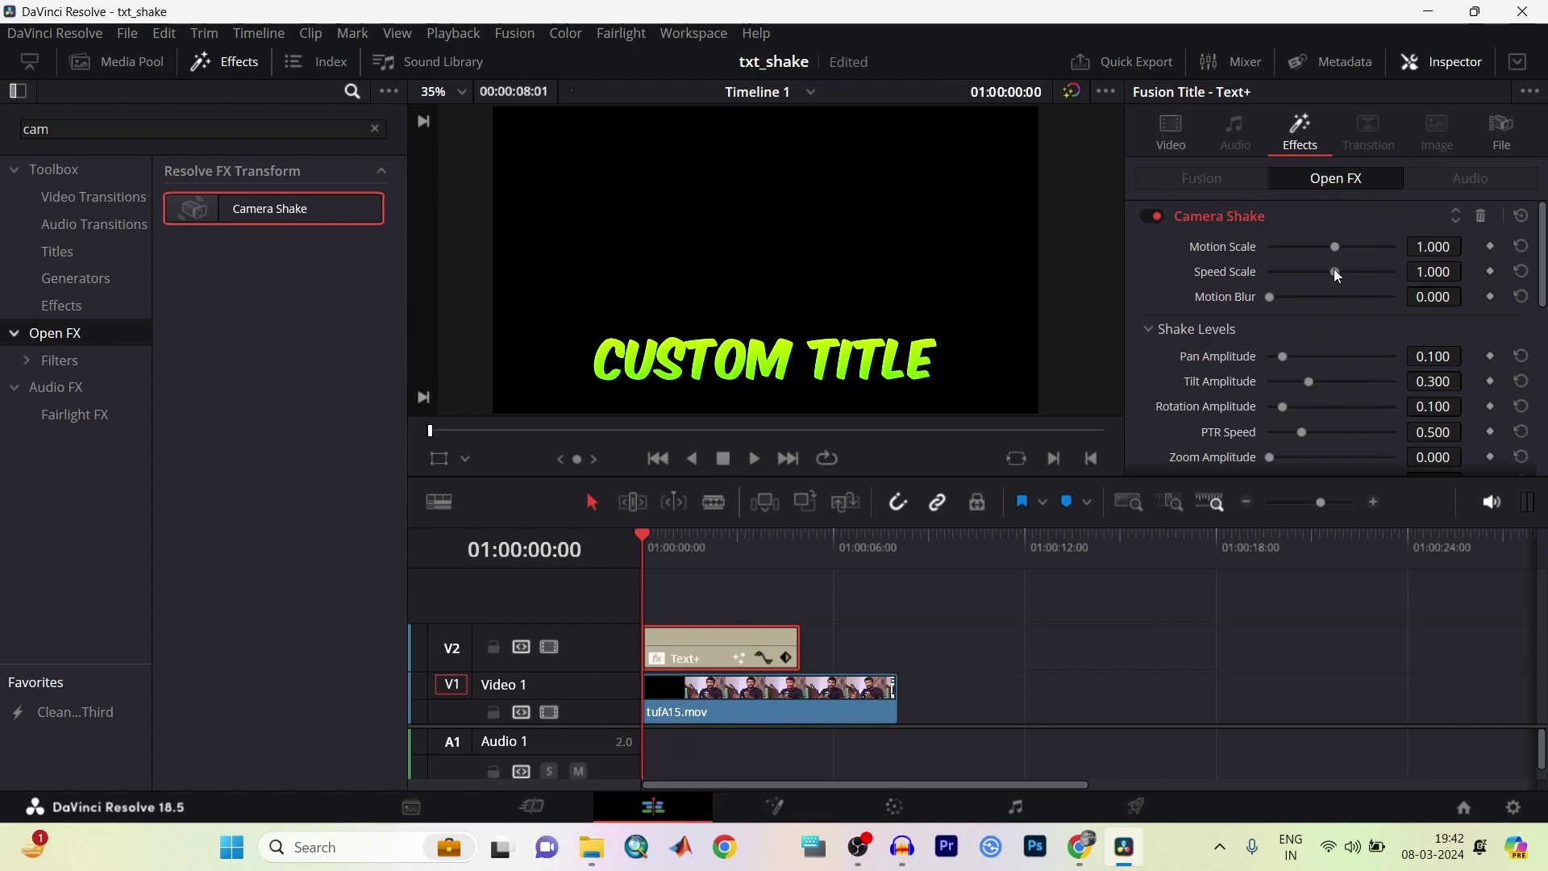
pyautogui.click(744, 456)
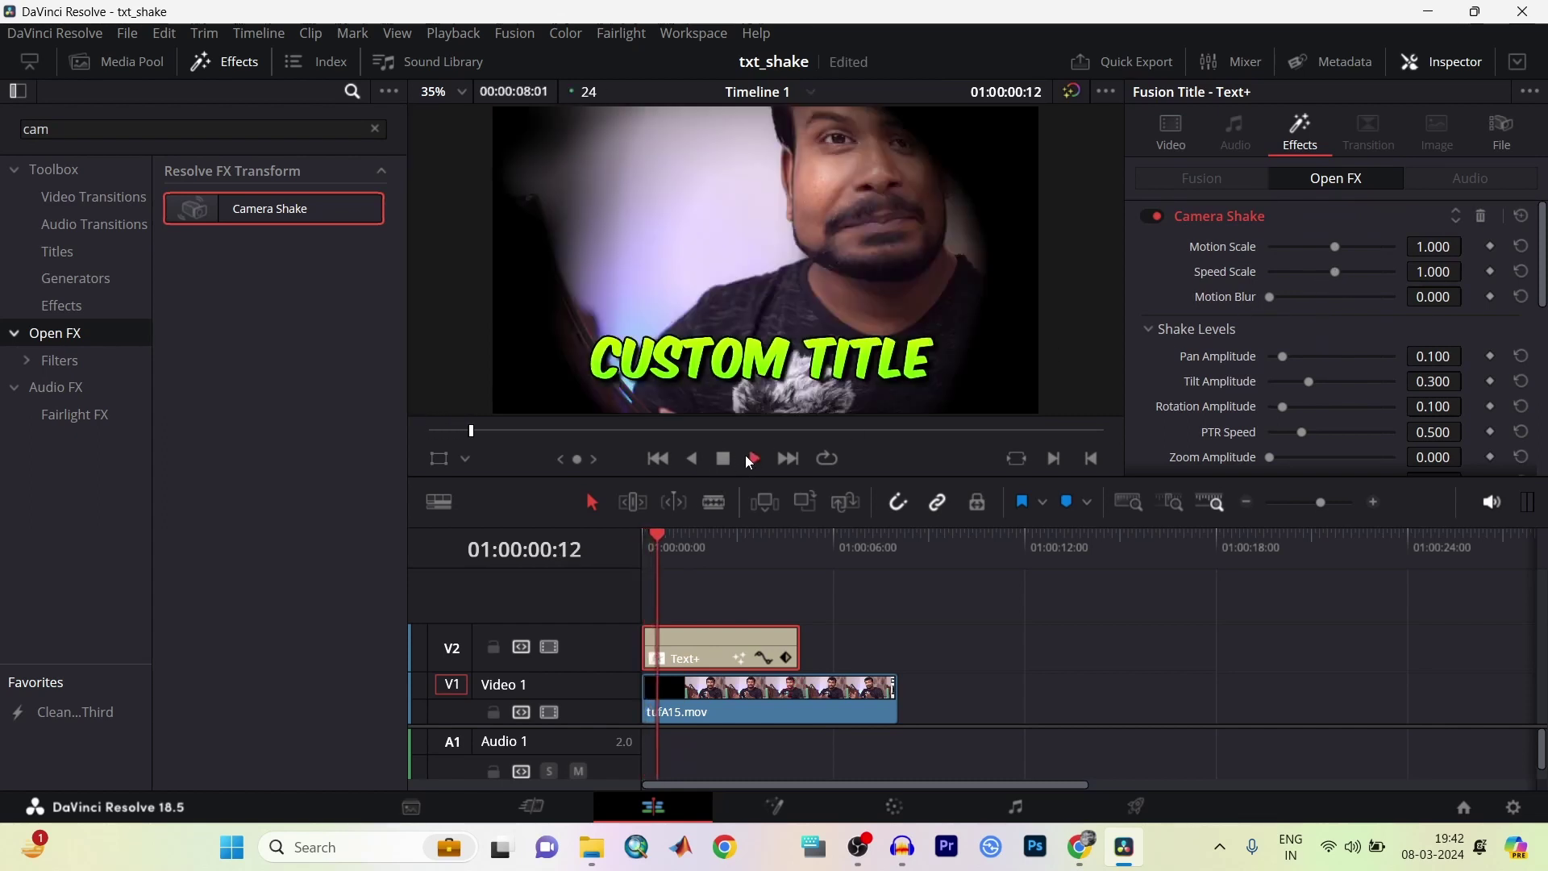
pyautogui.click(753, 460)
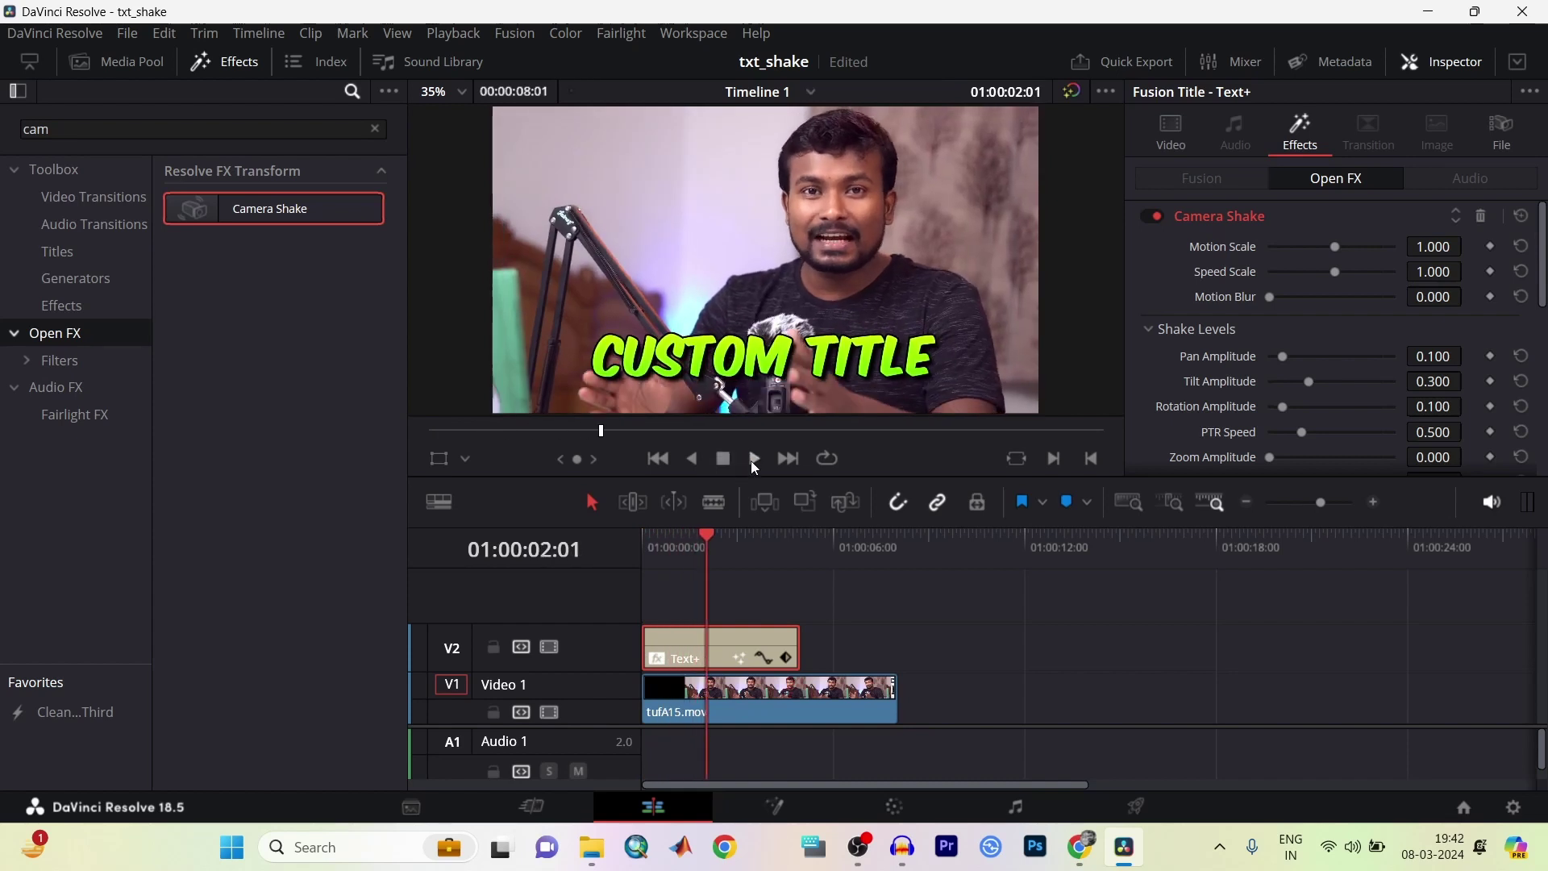
# Raise the Camera Shake Speed Scale to 1.860 and play back the faster shake.
pyautogui.moveTo(1337, 272); pyautogui.dragTo(1392, 272)
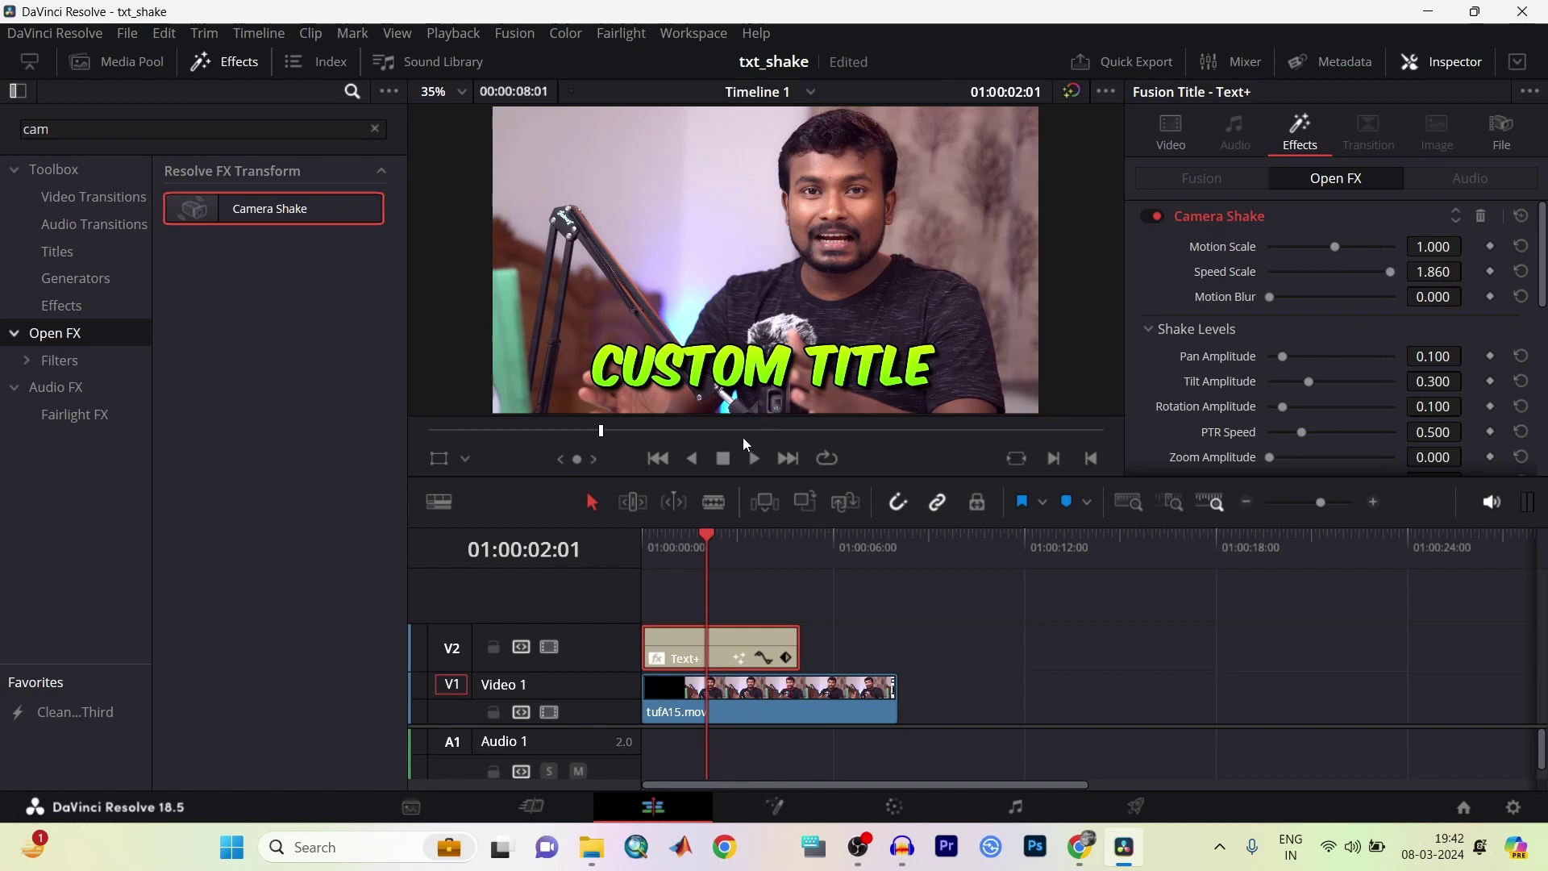
pyautogui.click(754, 459)
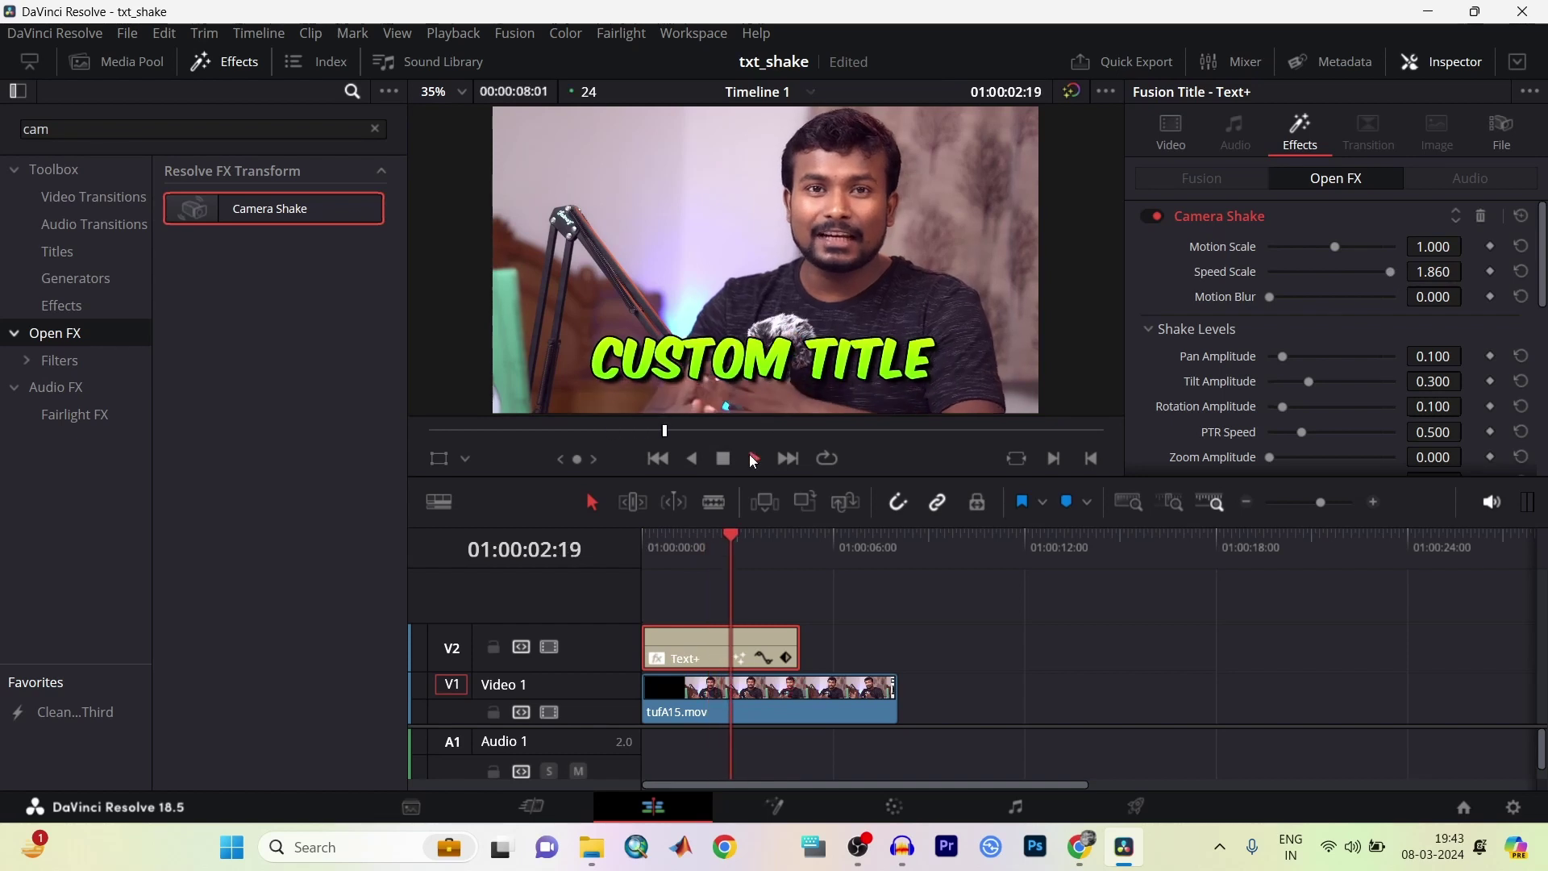
pyautogui.click(733, 458)
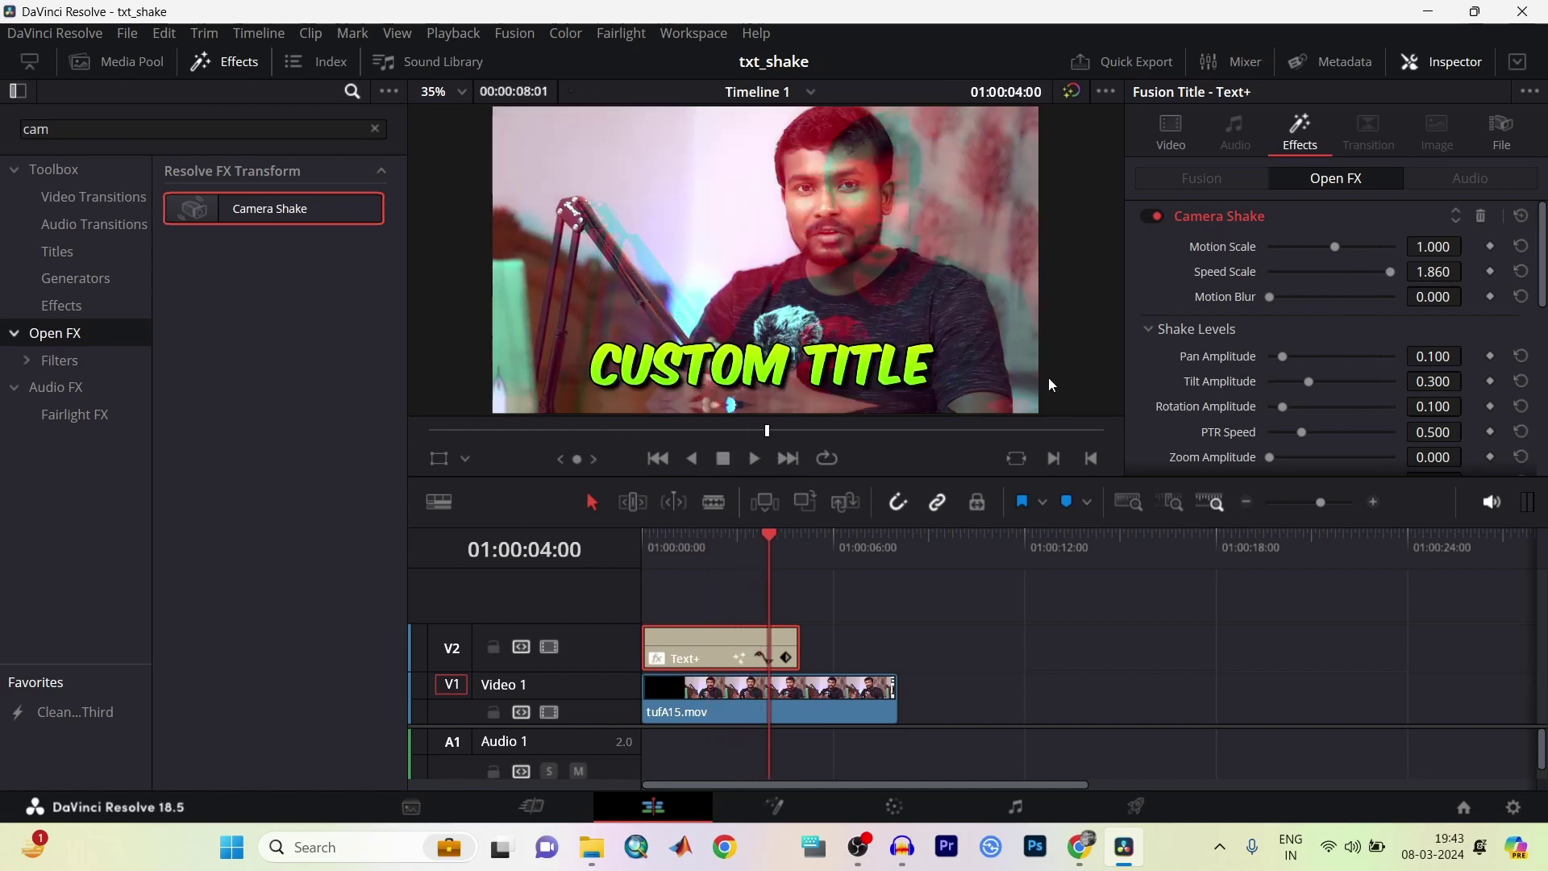
# Set Camera Shake Motion Scale to 1.721, enlarge the viewer, and replay the title from the start.
pyautogui.moveTo(1334, 247); pyautogui.dragTo(1382, 246)
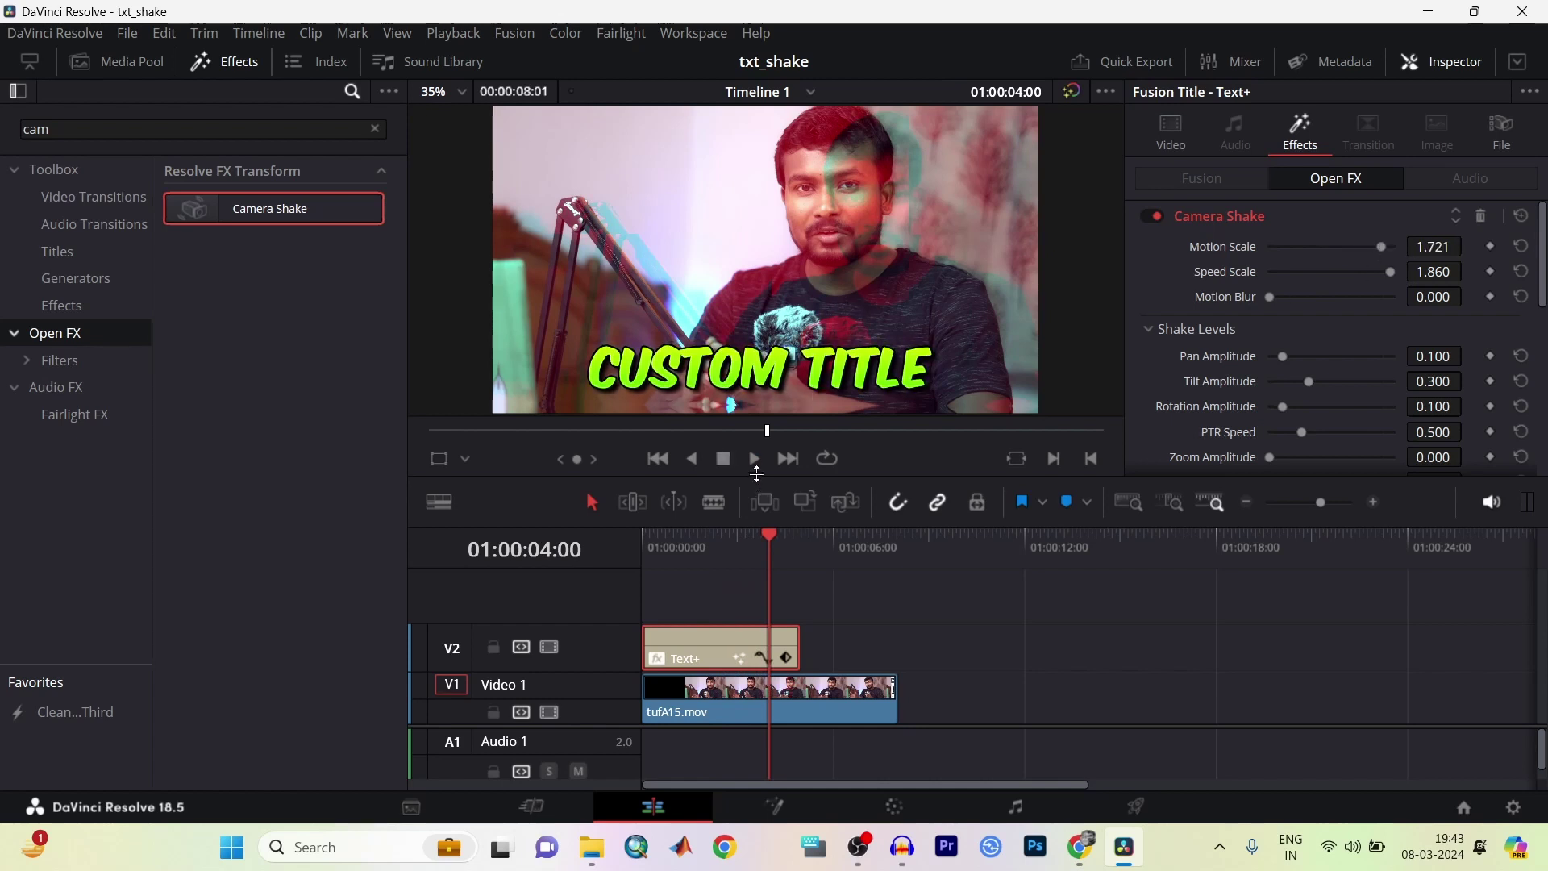
pyautogui.moveTo(757, 480); pyautogui.dragTo(756, 539)
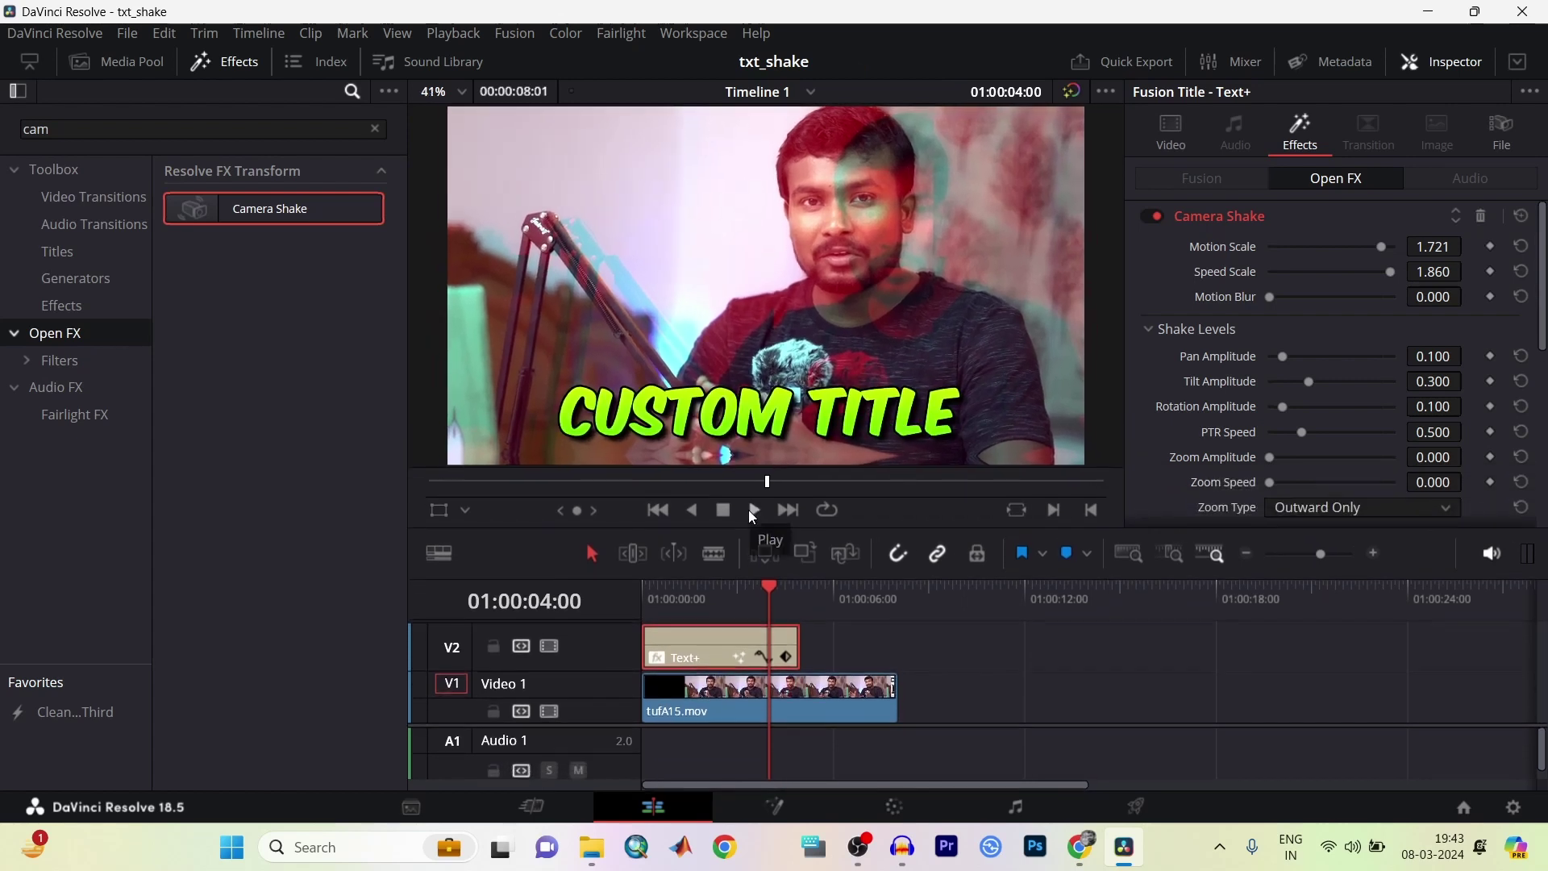
pyautogui.click(749, 511)
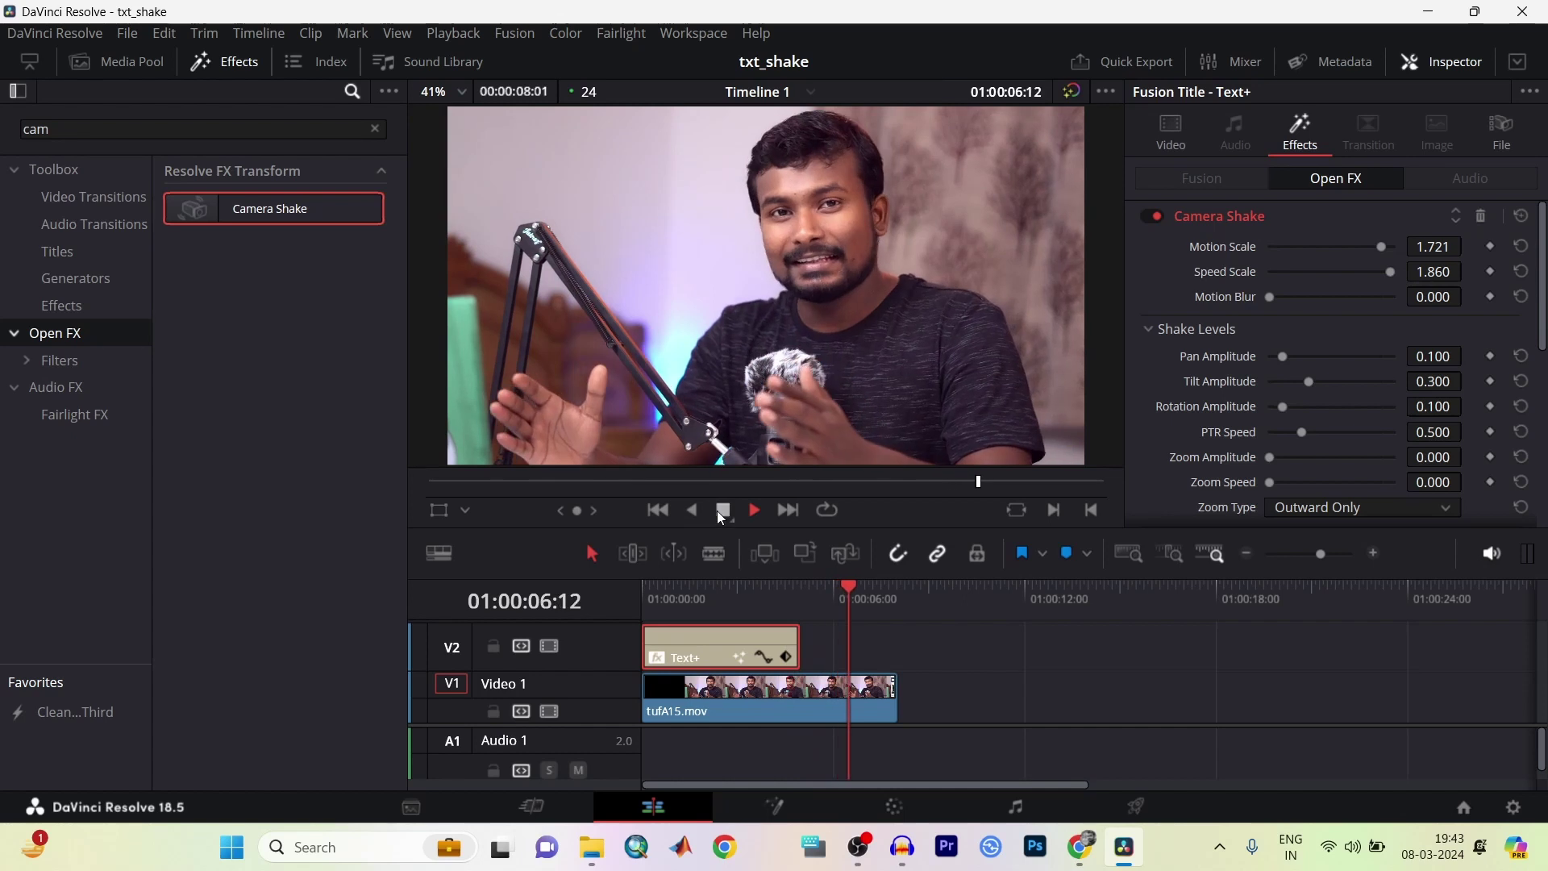
pyautogui.click(724, 511)
pyautogui.moveTo(869, 578); pyautogui.dragTo(611, 587)
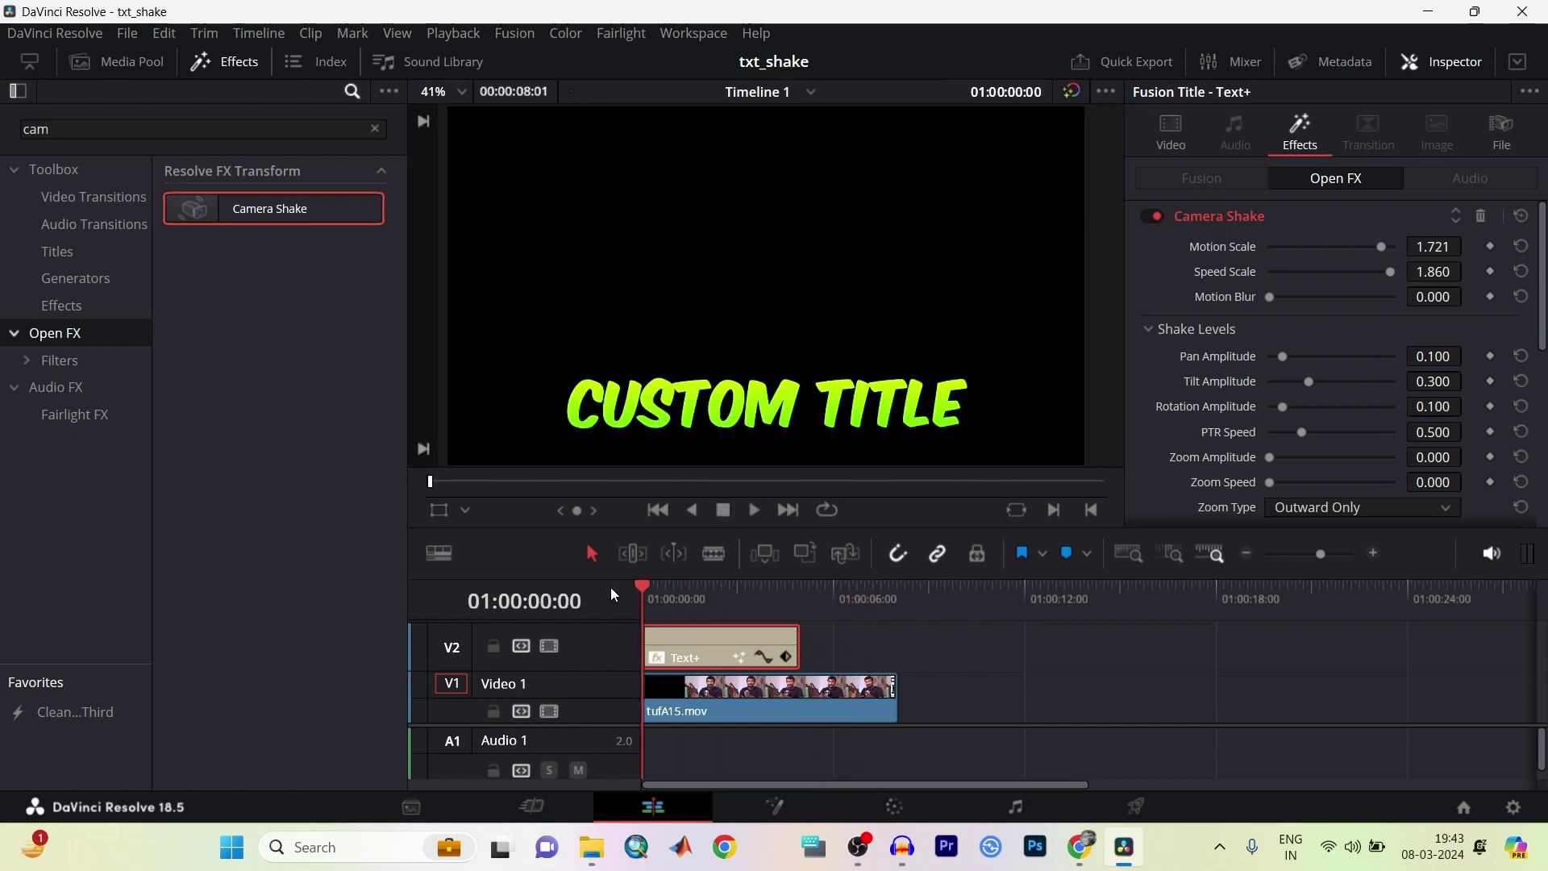
pyautogui.click(750, 510)
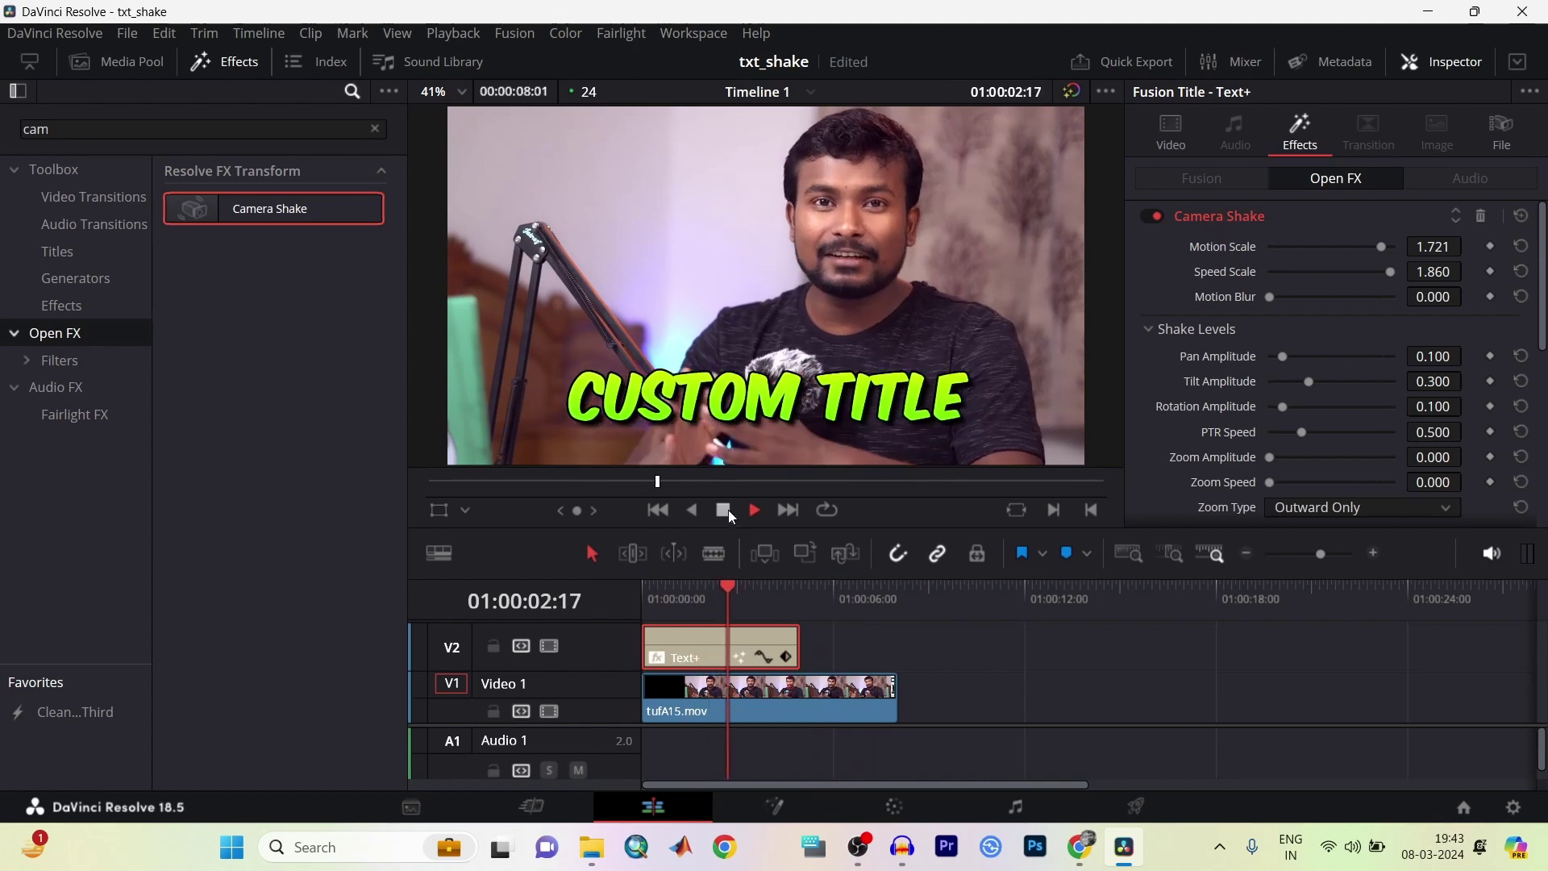
pyautogui.click(728, 510)
# Under Camera Shake's Shake Quality, change Motion Method from Rectified SINE to SINE, keeping zoom type Outward Only.
pyautogui.scroll(-3, 1382, 424)
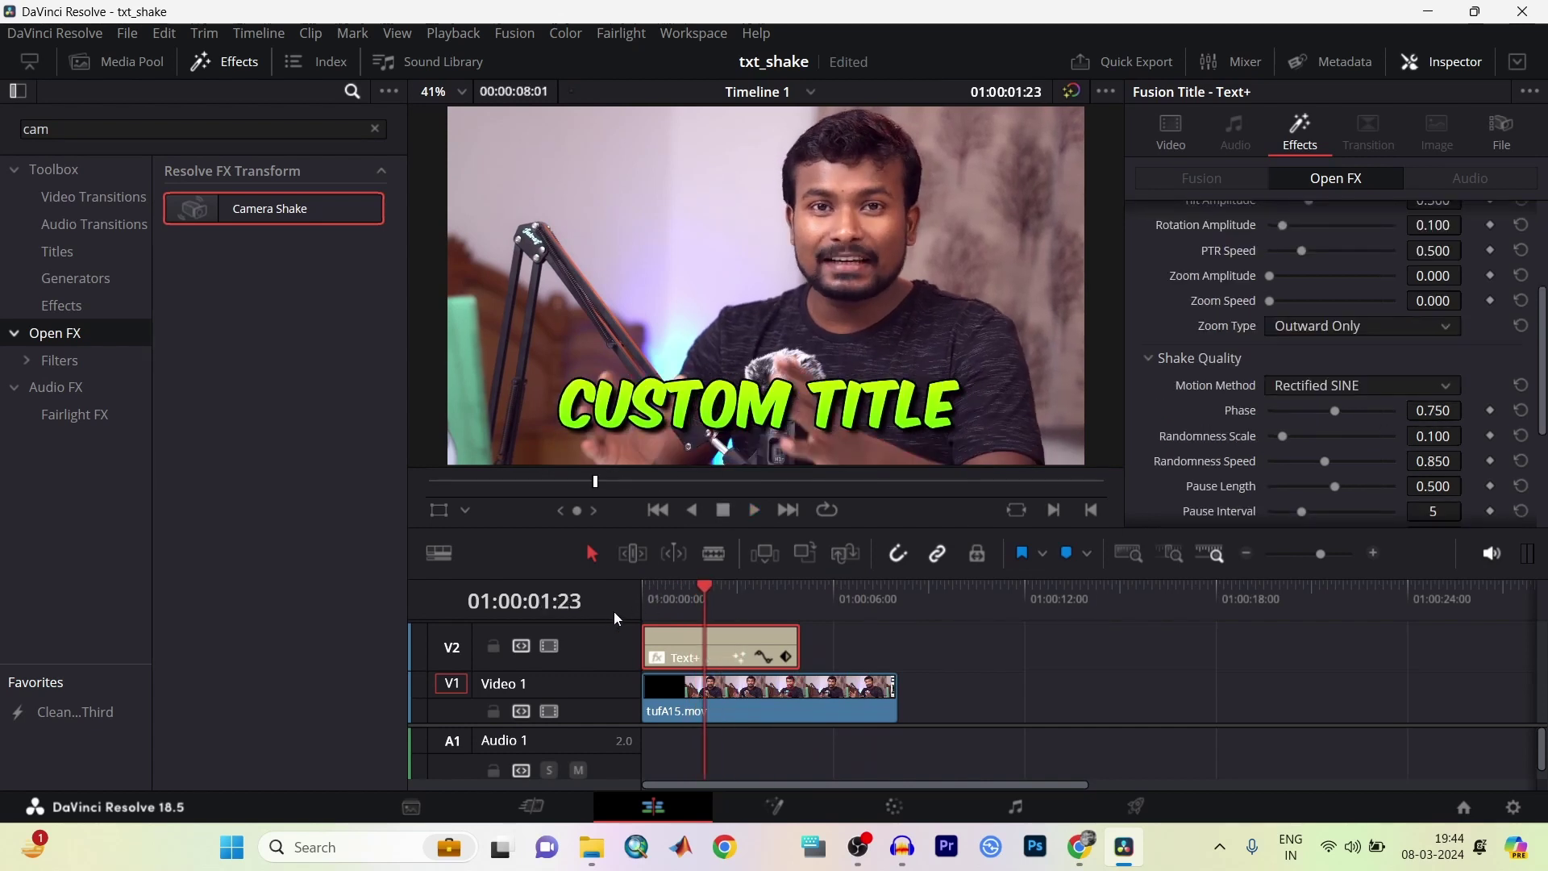
pyautogui.click(1405, 320)
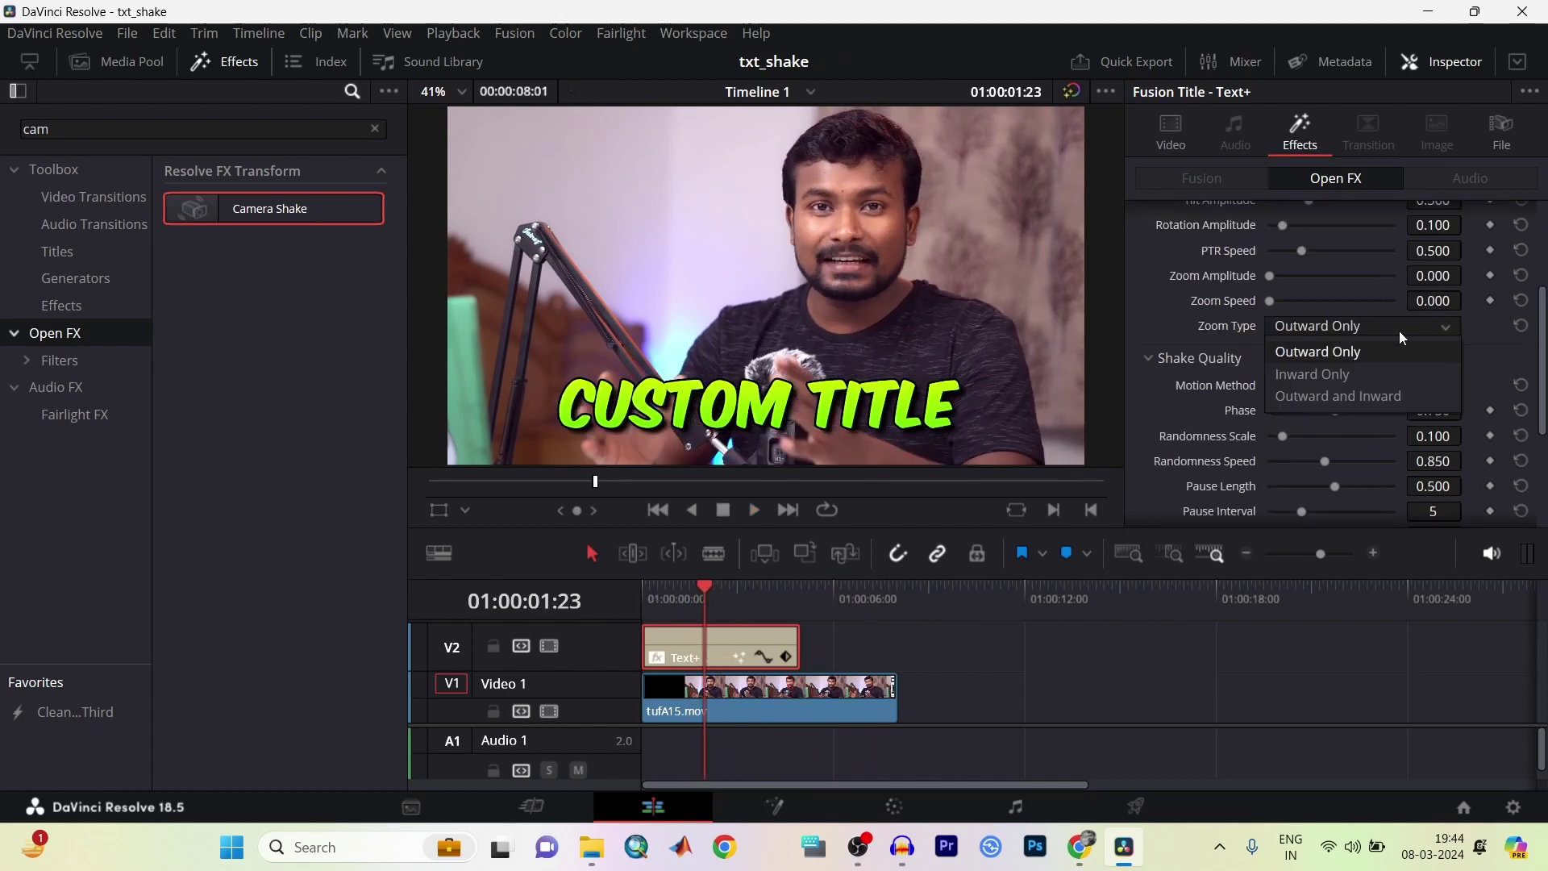
pyautogui.click(1398, 326)
pyautogui.click(1400, 369)
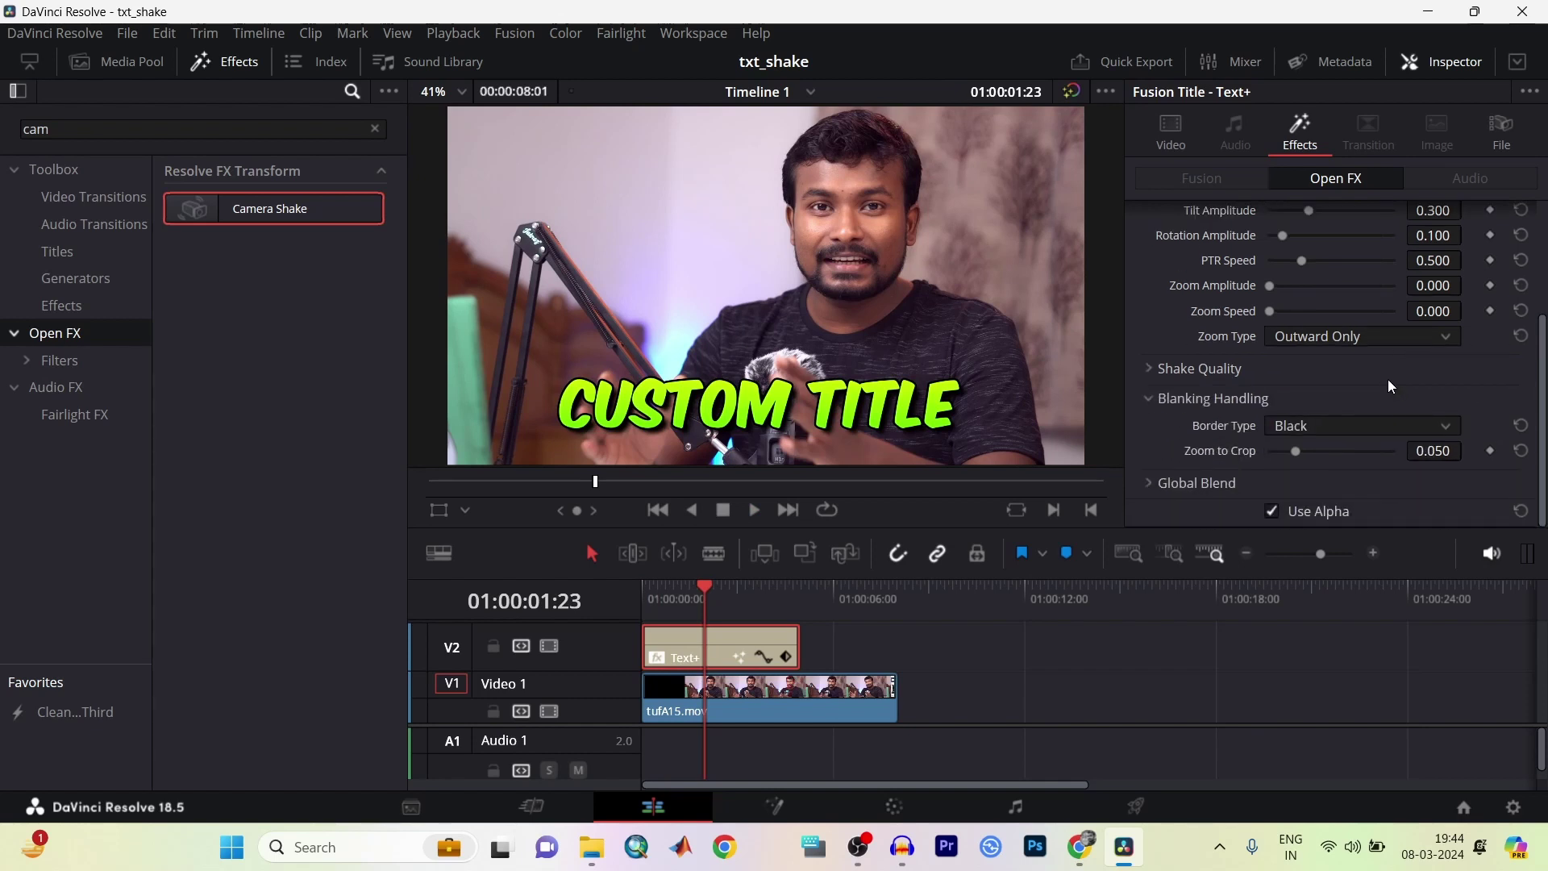
pyautogui.click(1309, 365)
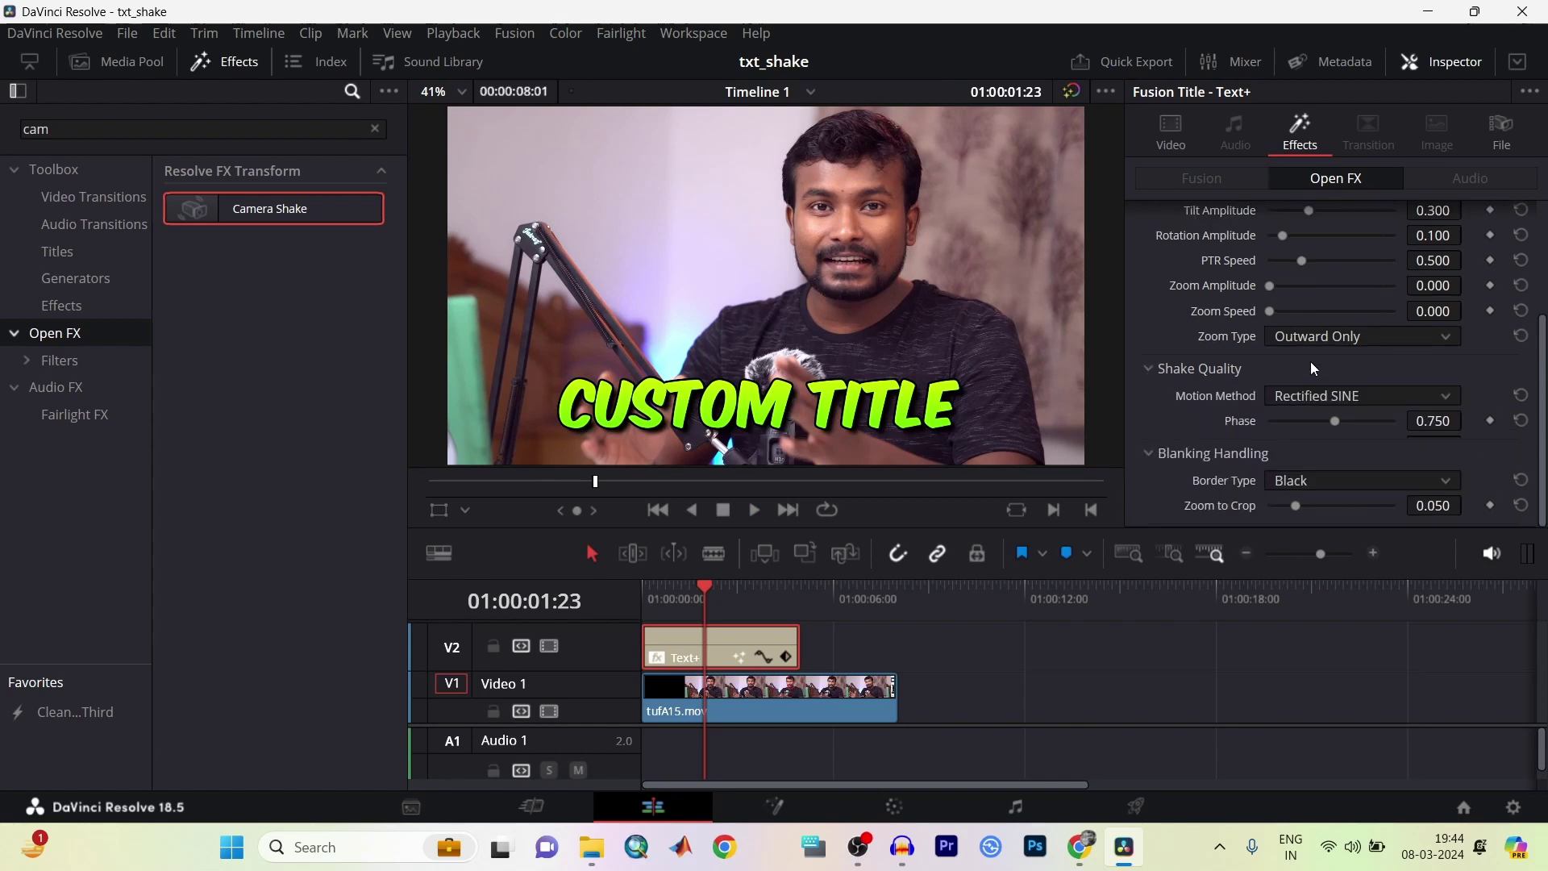
pyautogui.click(1390, 395)
pyautogui.click(1323, 415)
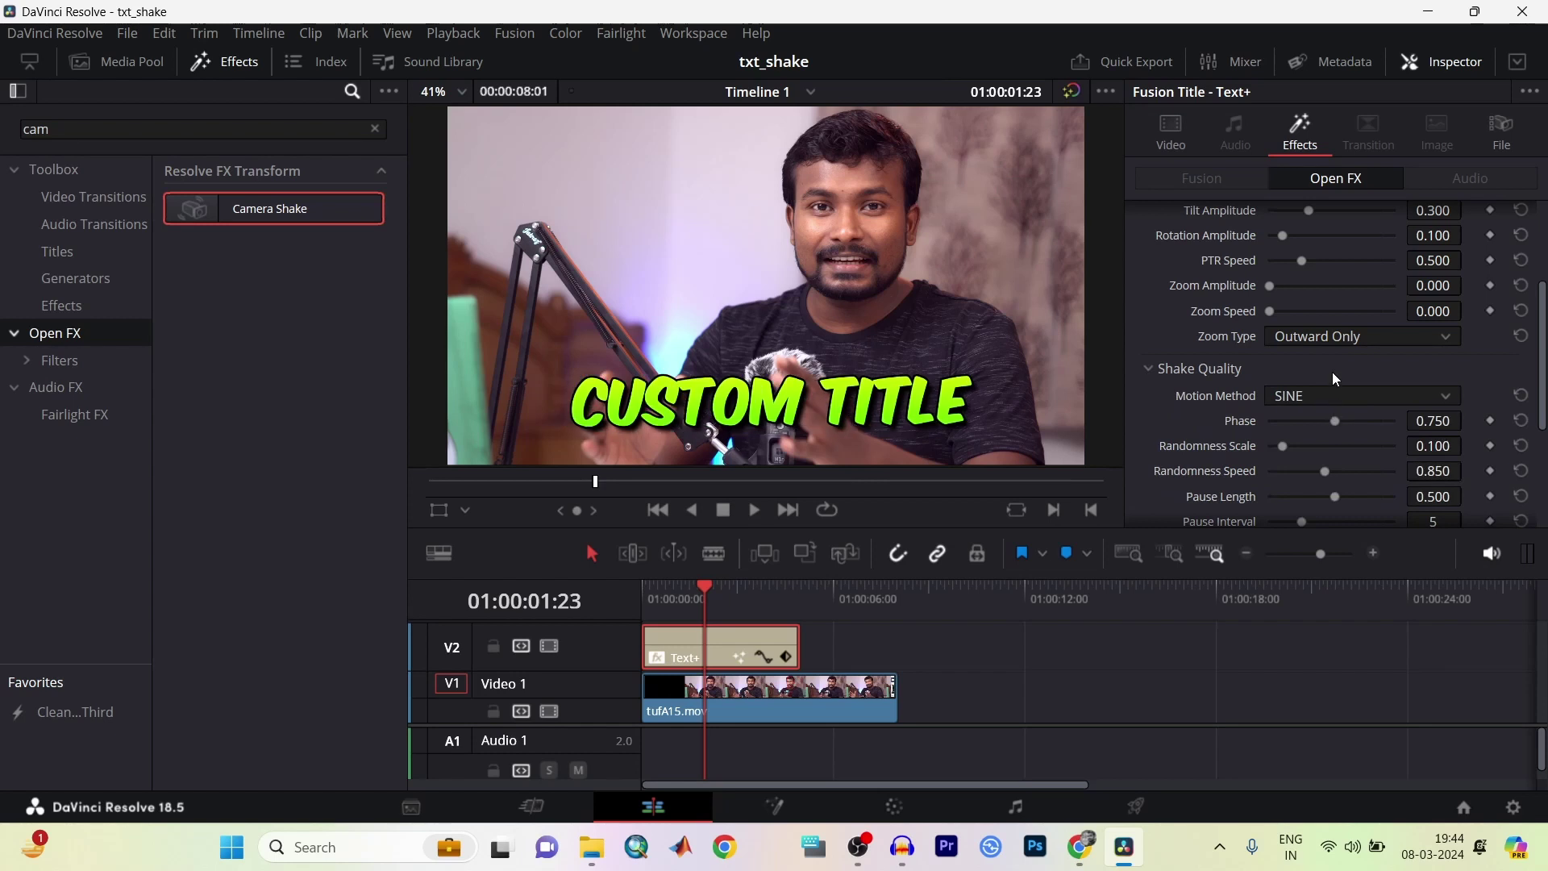
pyautogui.scroll(3, 1336, 300)
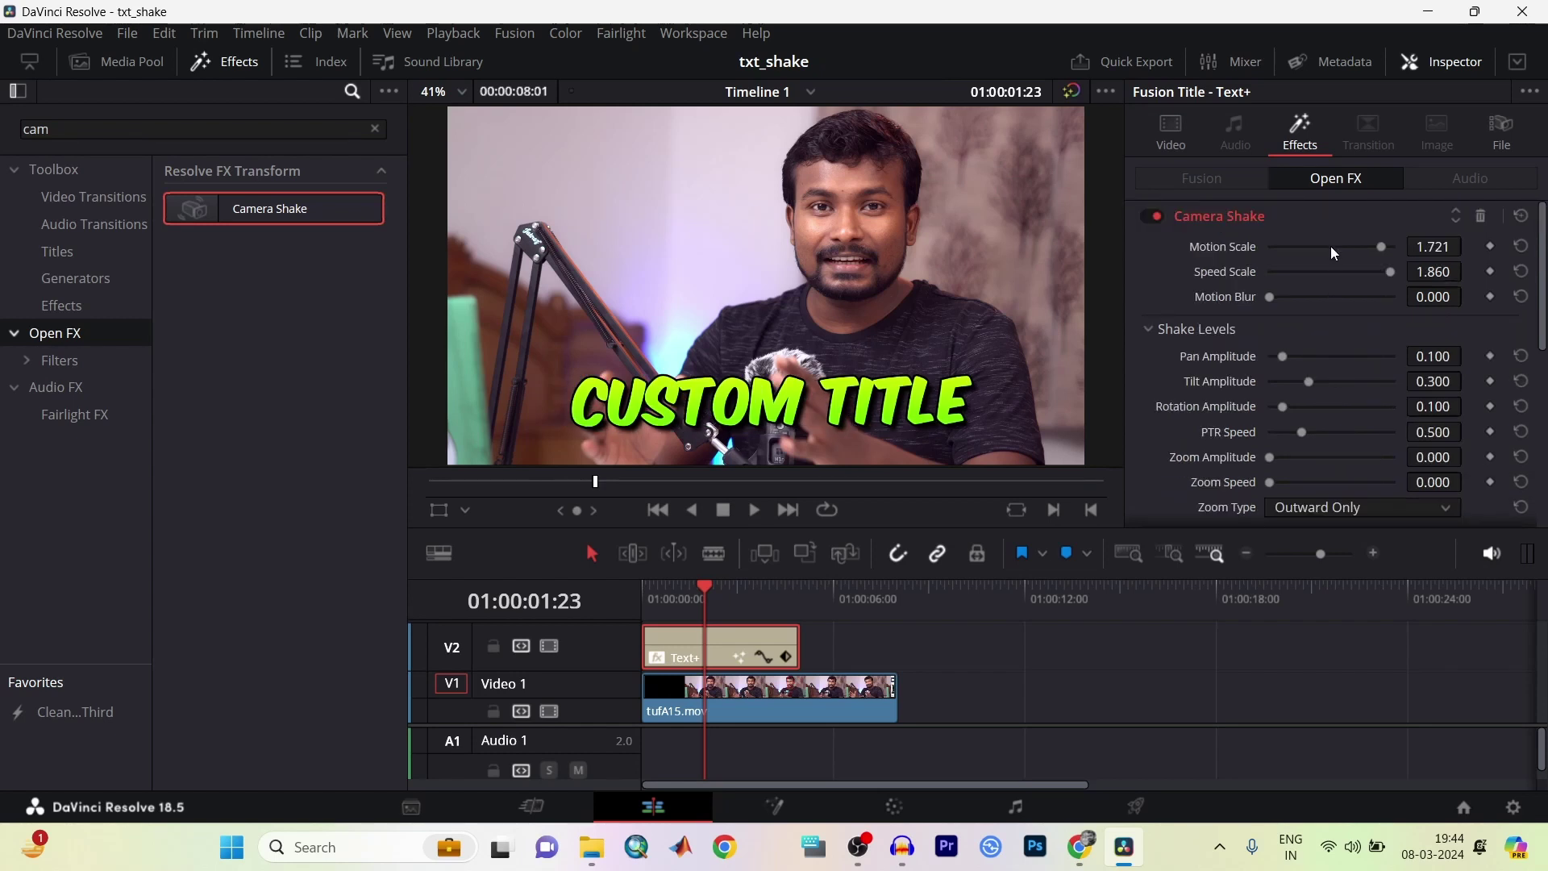
# Lower the shake's Motion Scale to 0.465 and reduce Speed Scale, then preview from the start.
pyautogui.moveTo(1323, 248); pyautogui.dragTo(1300, 245)
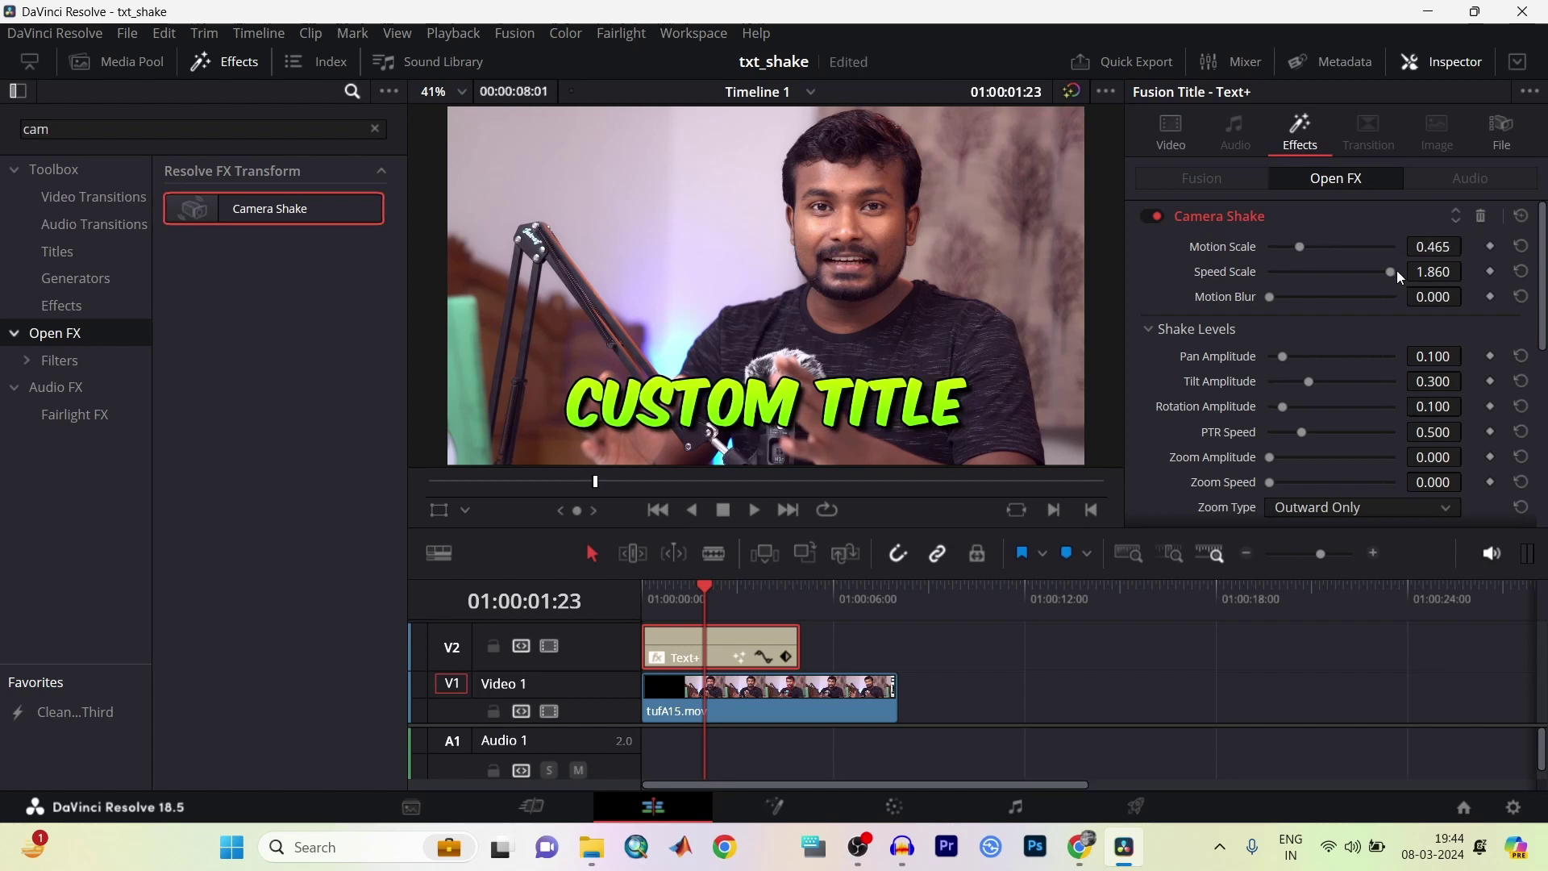
pyautogui.moveTo(1390, 272); pyautogui.dragTo(1295, 287)
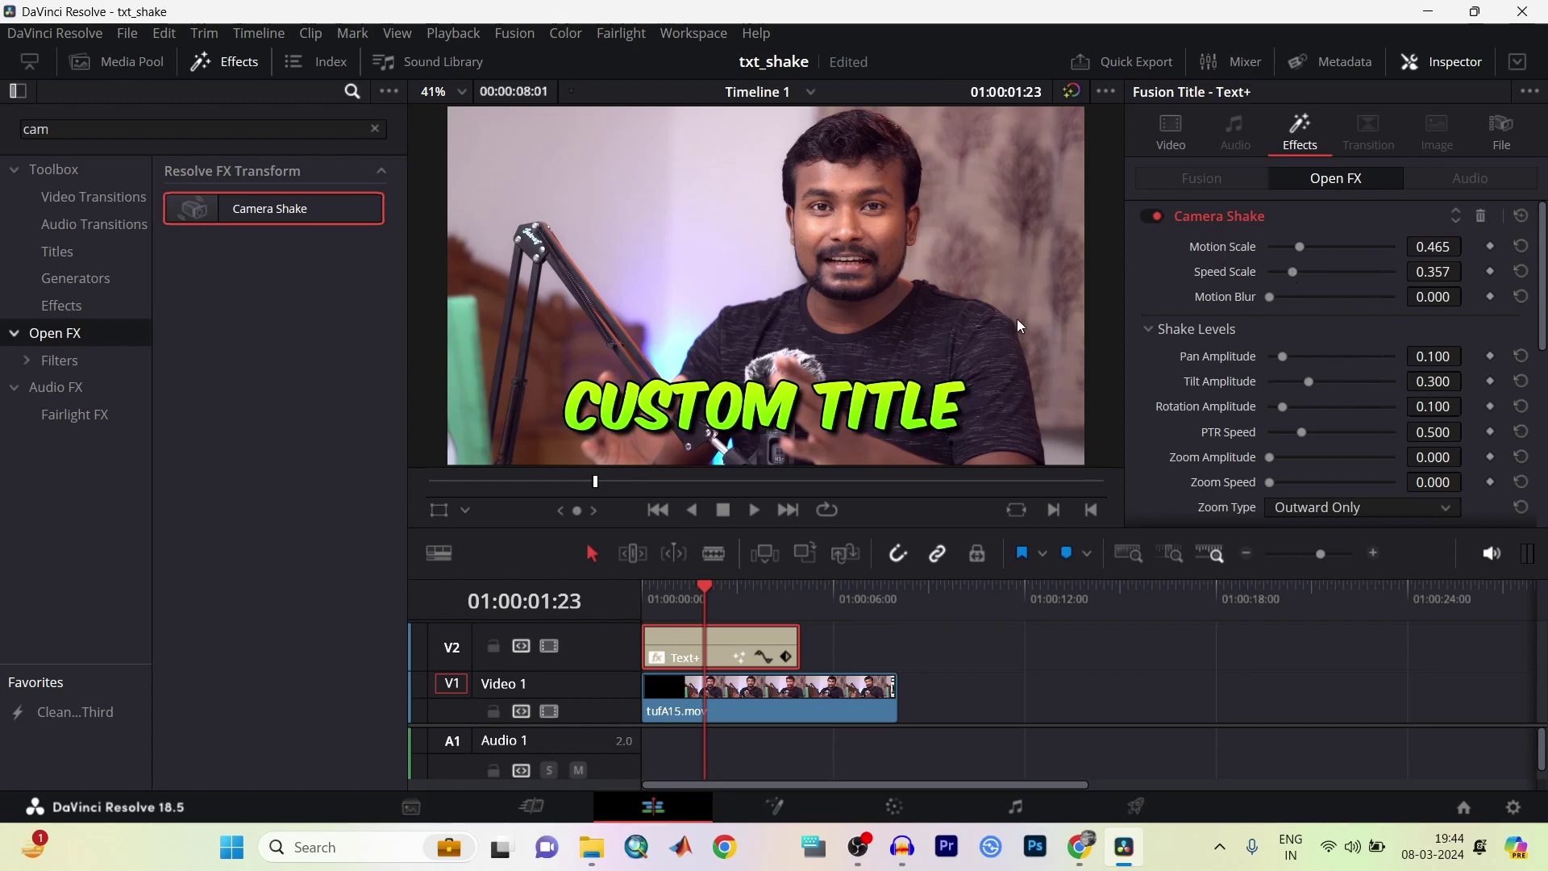
pyautogui.moveTo(700, 587); pyautogui.dragTo(644, 596)
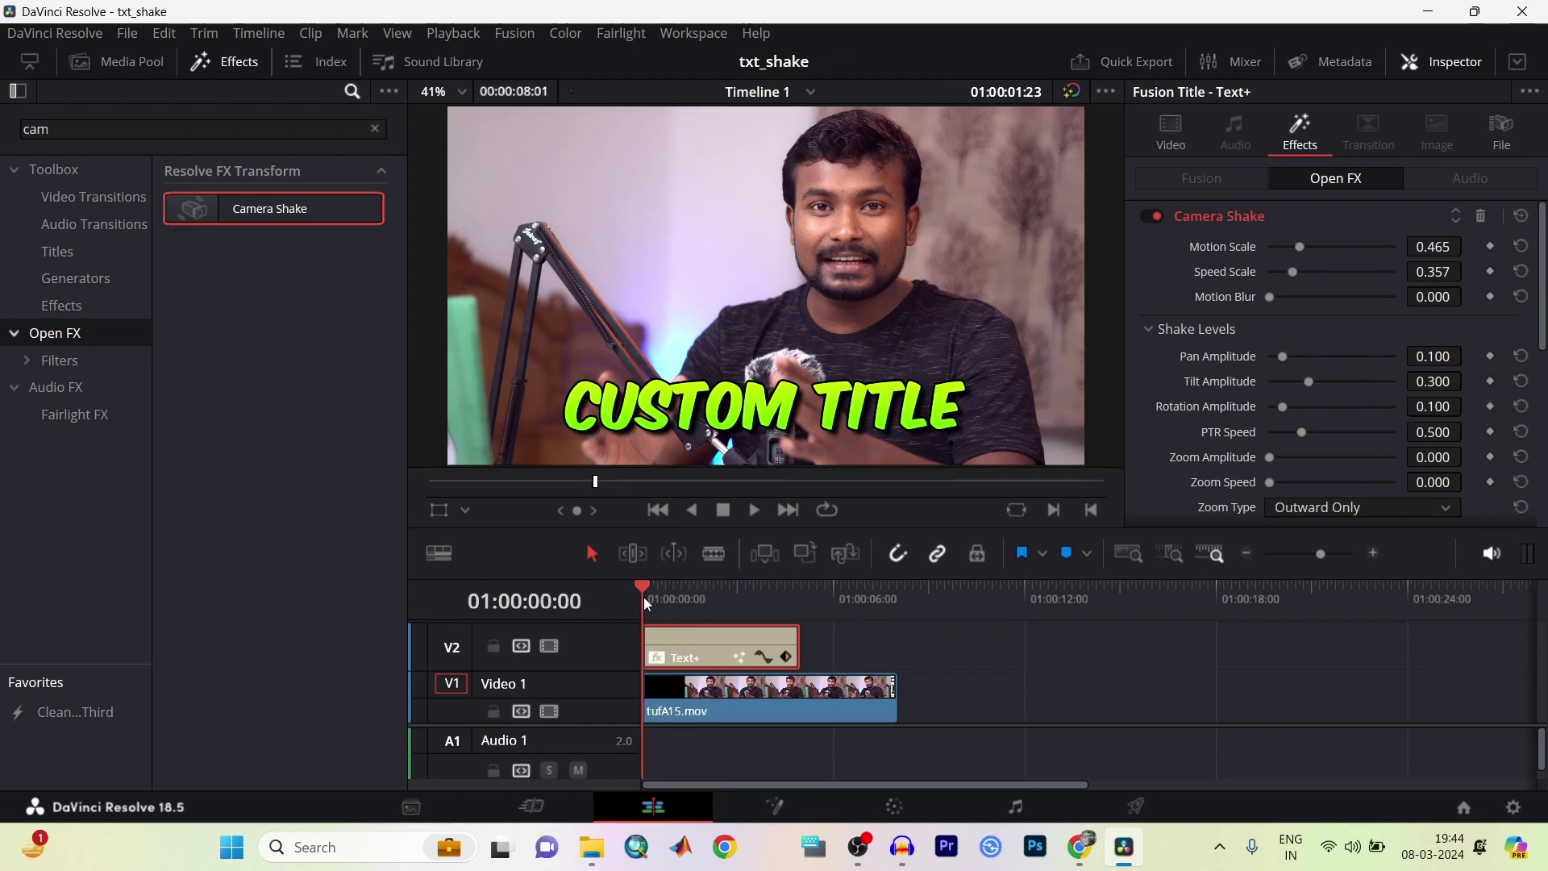
pyautogui.click(753, 506)
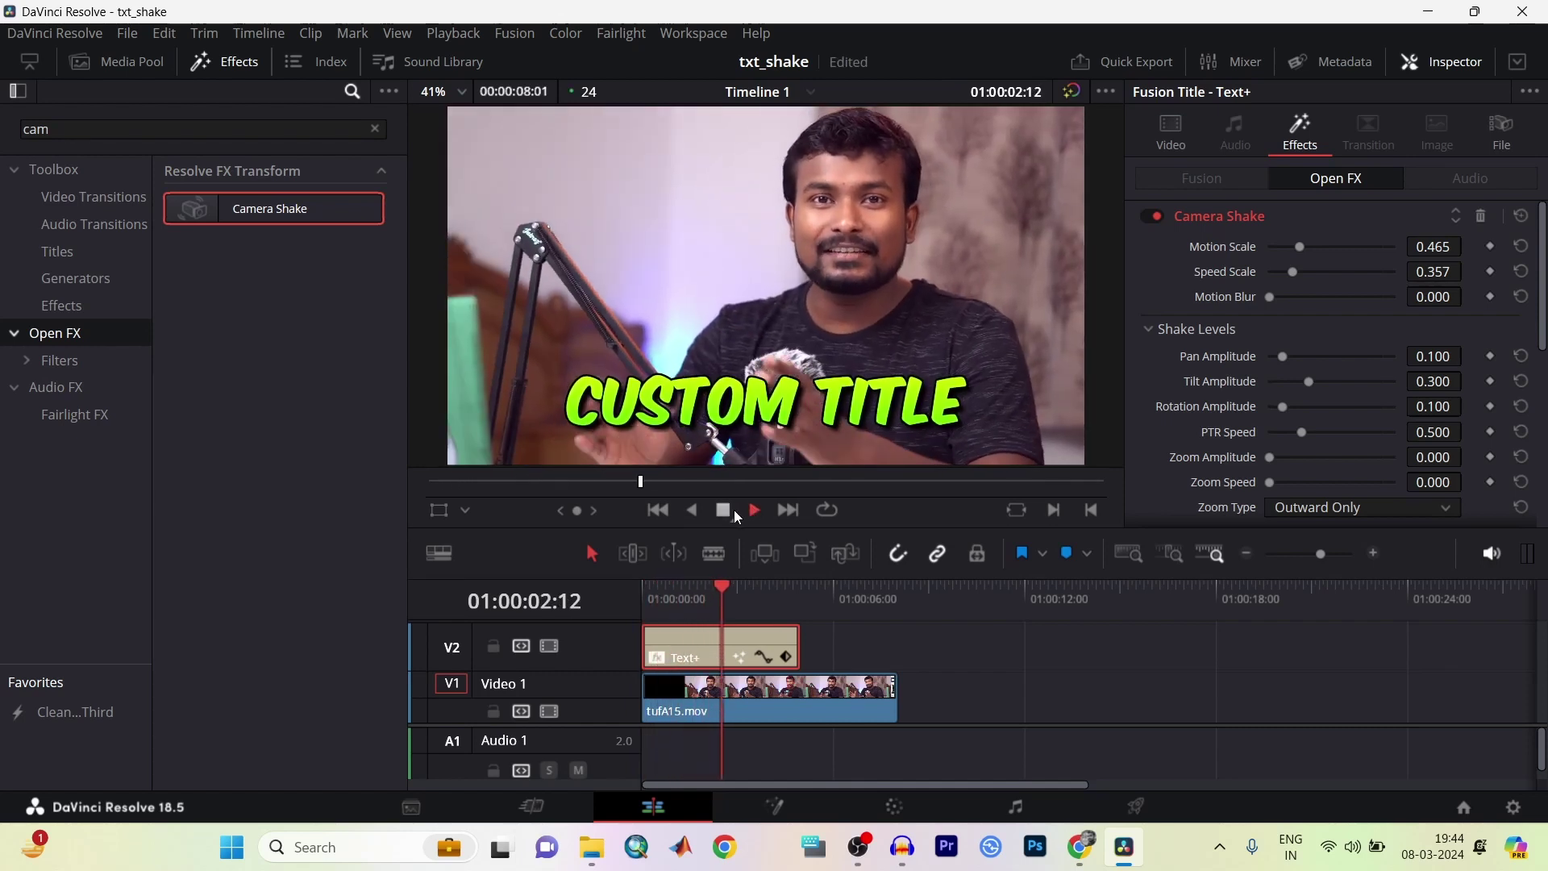
pyautogui.click(734, 510)
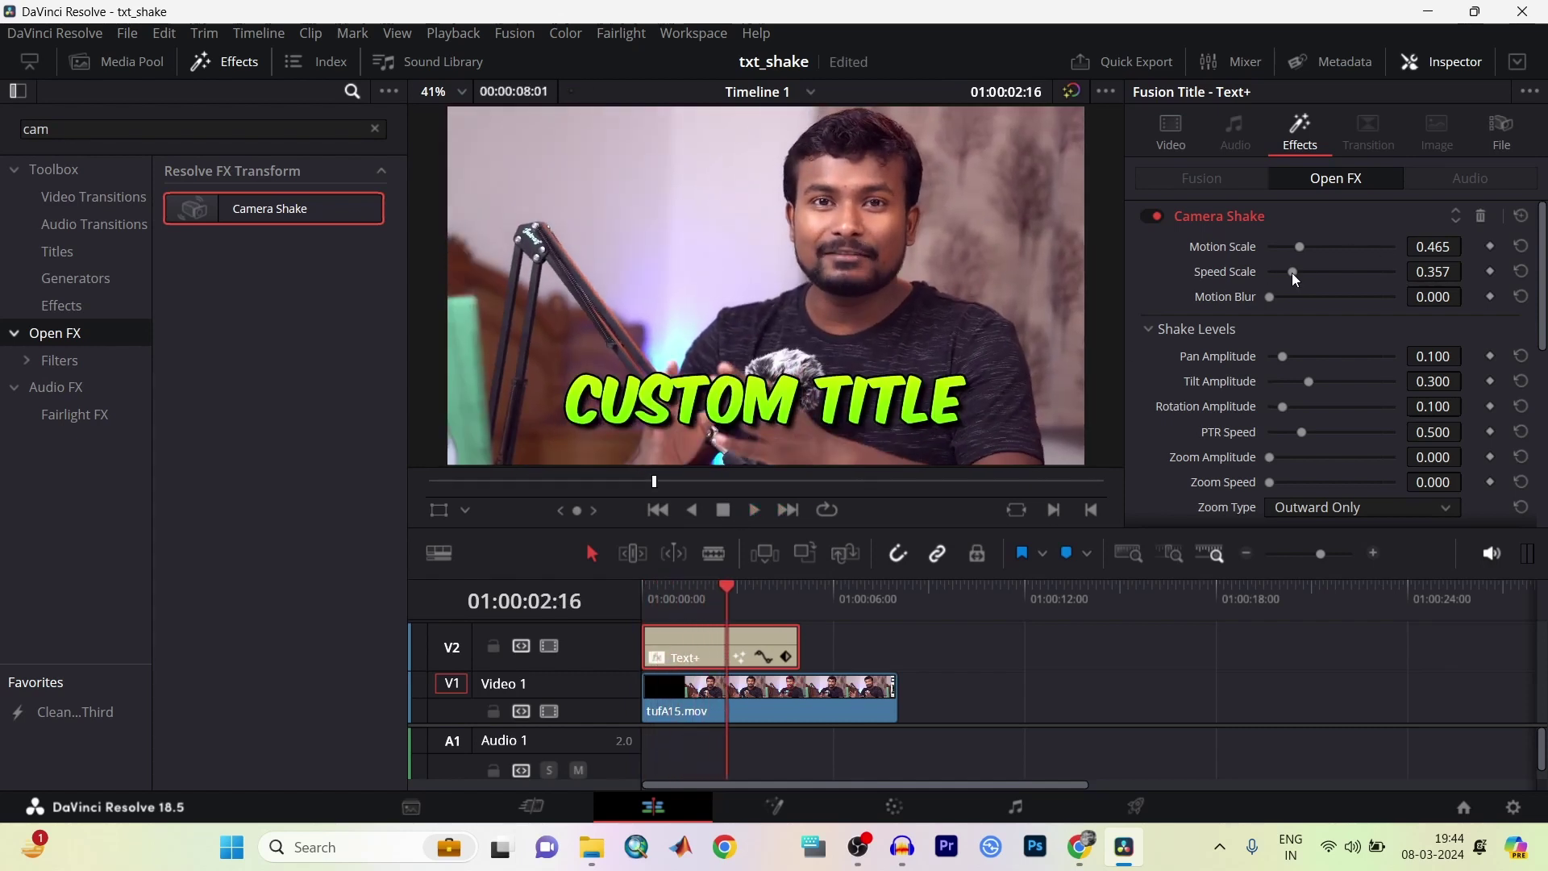
# Raise Speed Scale to 0.806 and replay the shake from the timeline start.
pyautogui.moveTo(1292, 272); pyautogui.dragTo(1323, 273)
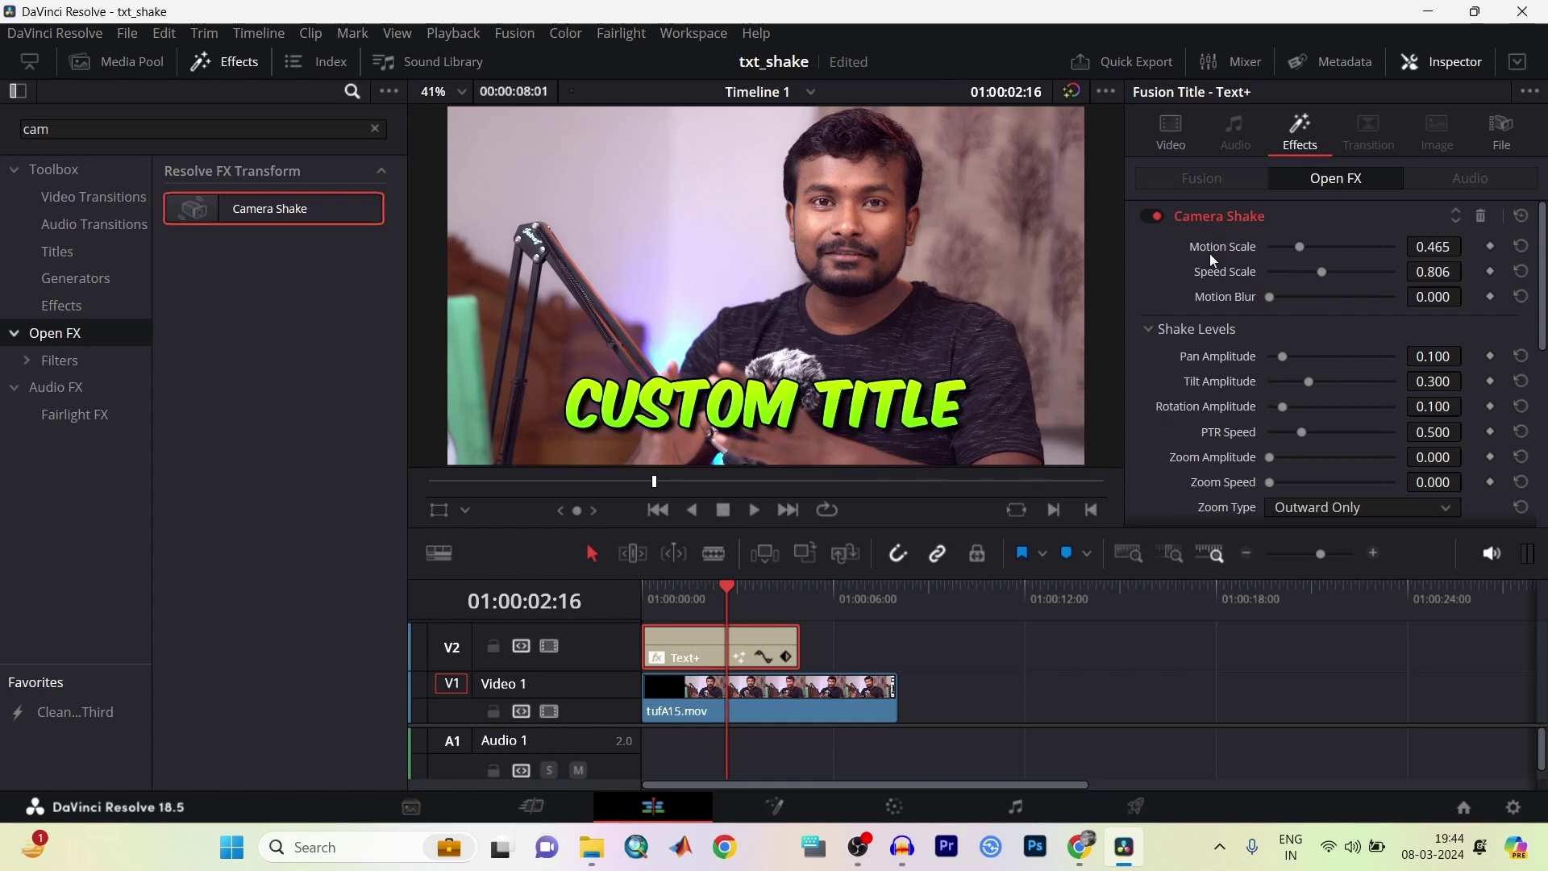
pyautogui.press('Home')
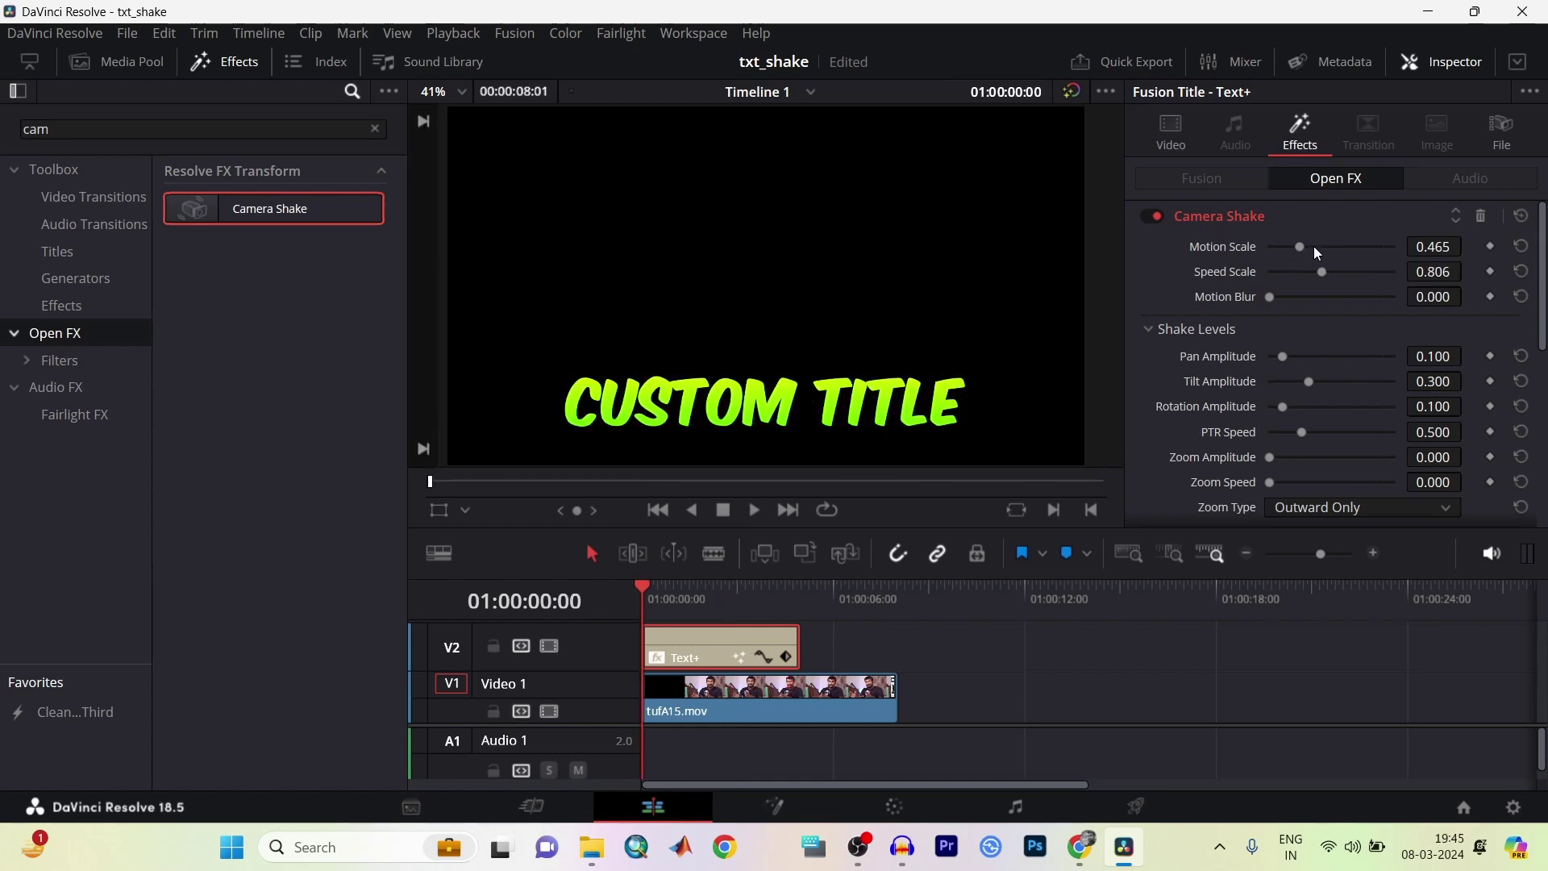
pyautogui.click(754, 517)
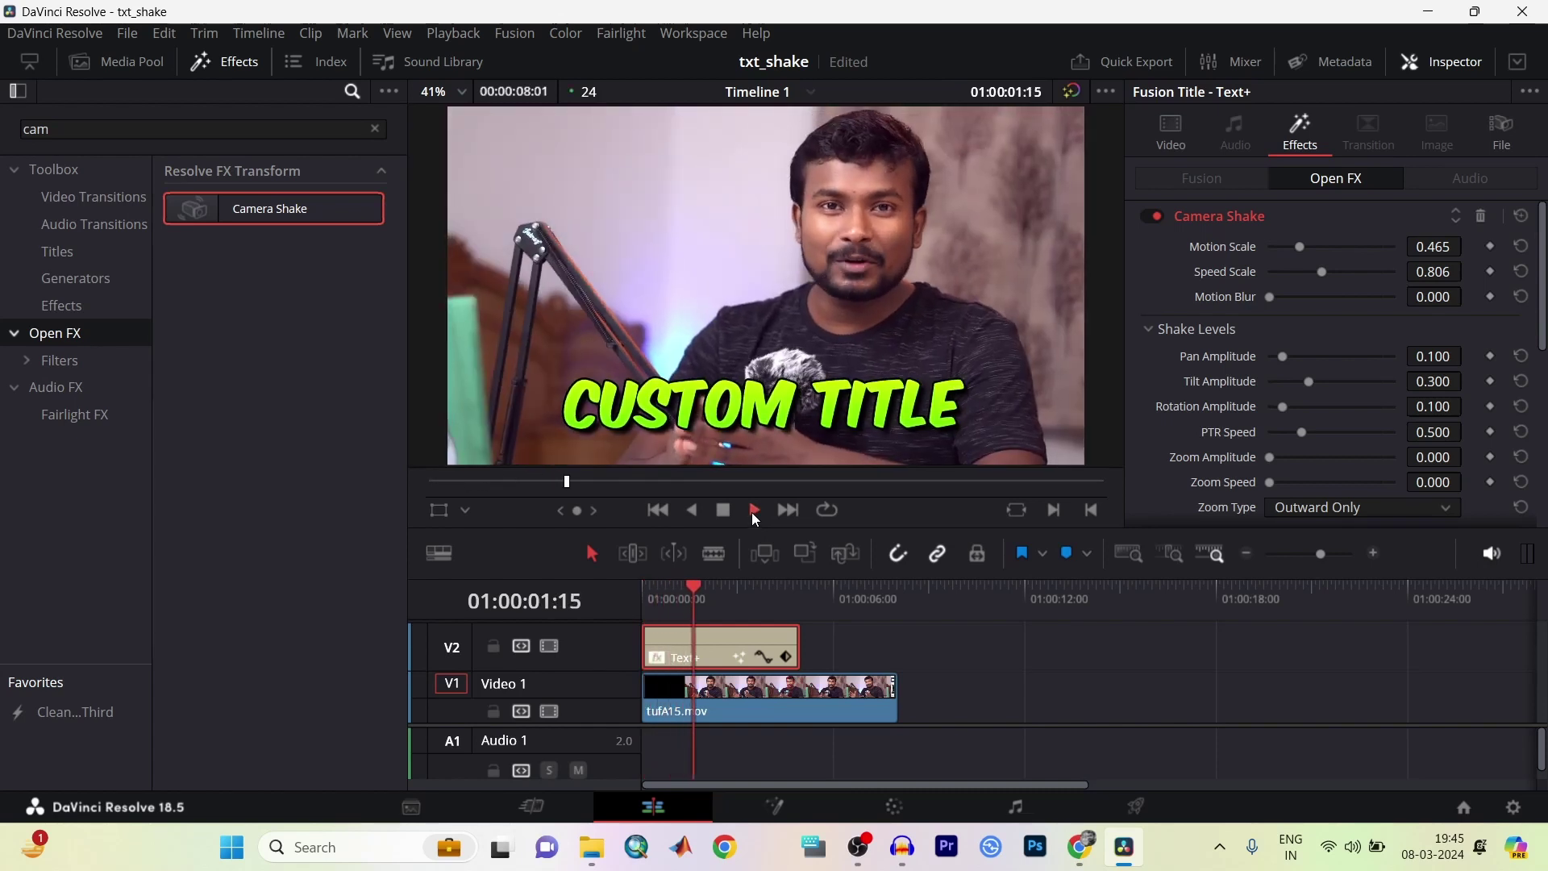
pyautogui.click(723, 510)
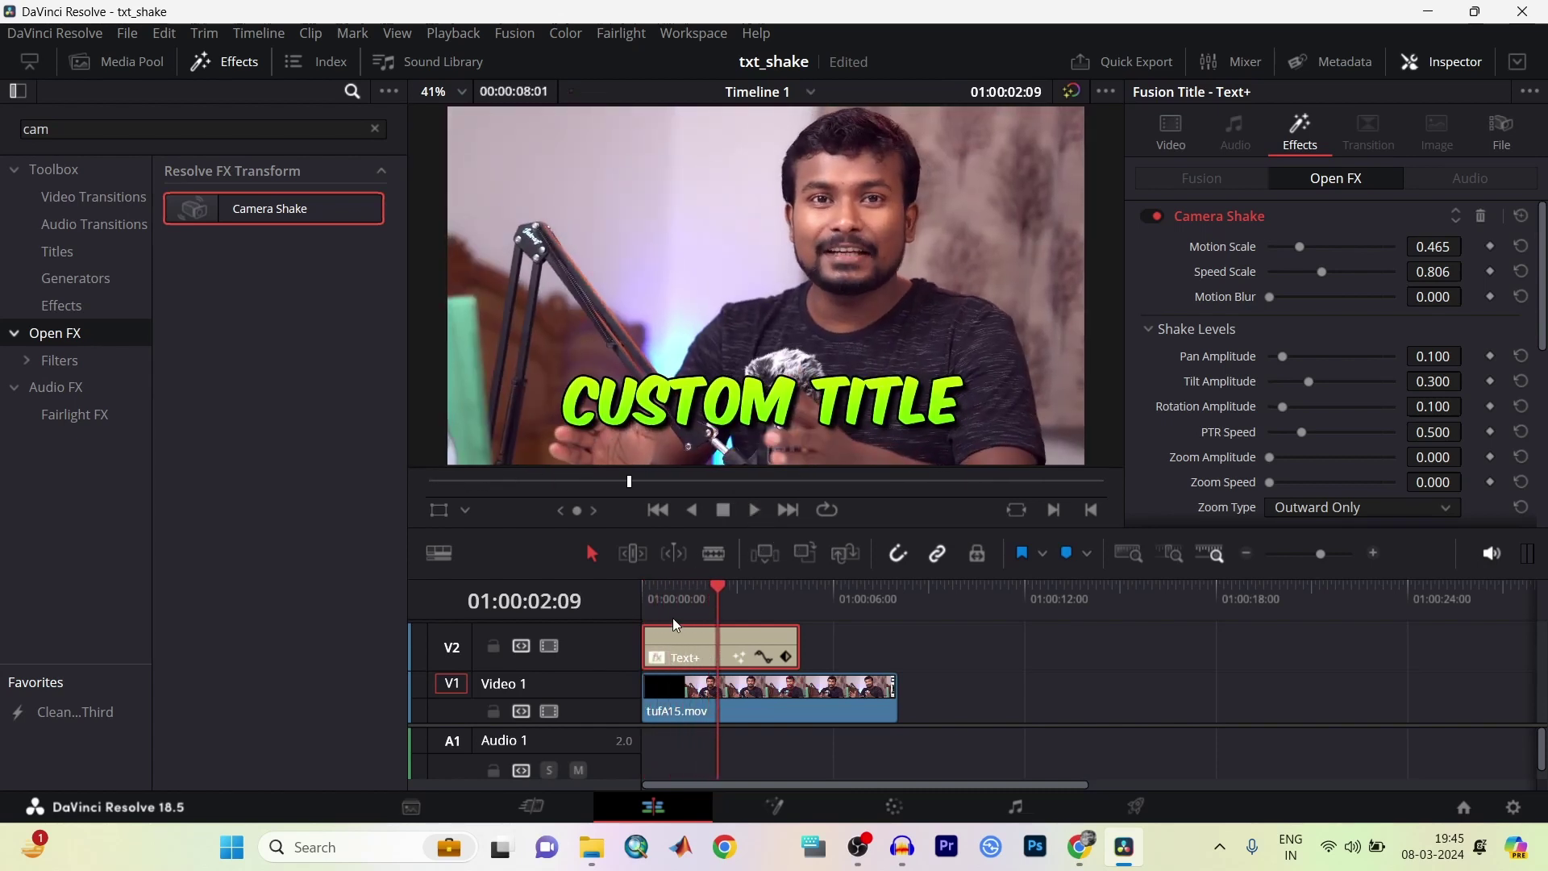
pyautogui.moveTo(714, 582)
pyautogui.mouseDown()
pyautogui.moveTo(661, 589)
pyautogui.moveTo(764, 603)
pyautogui.moveTo(643, 616)
pyautogui.mouseUp()
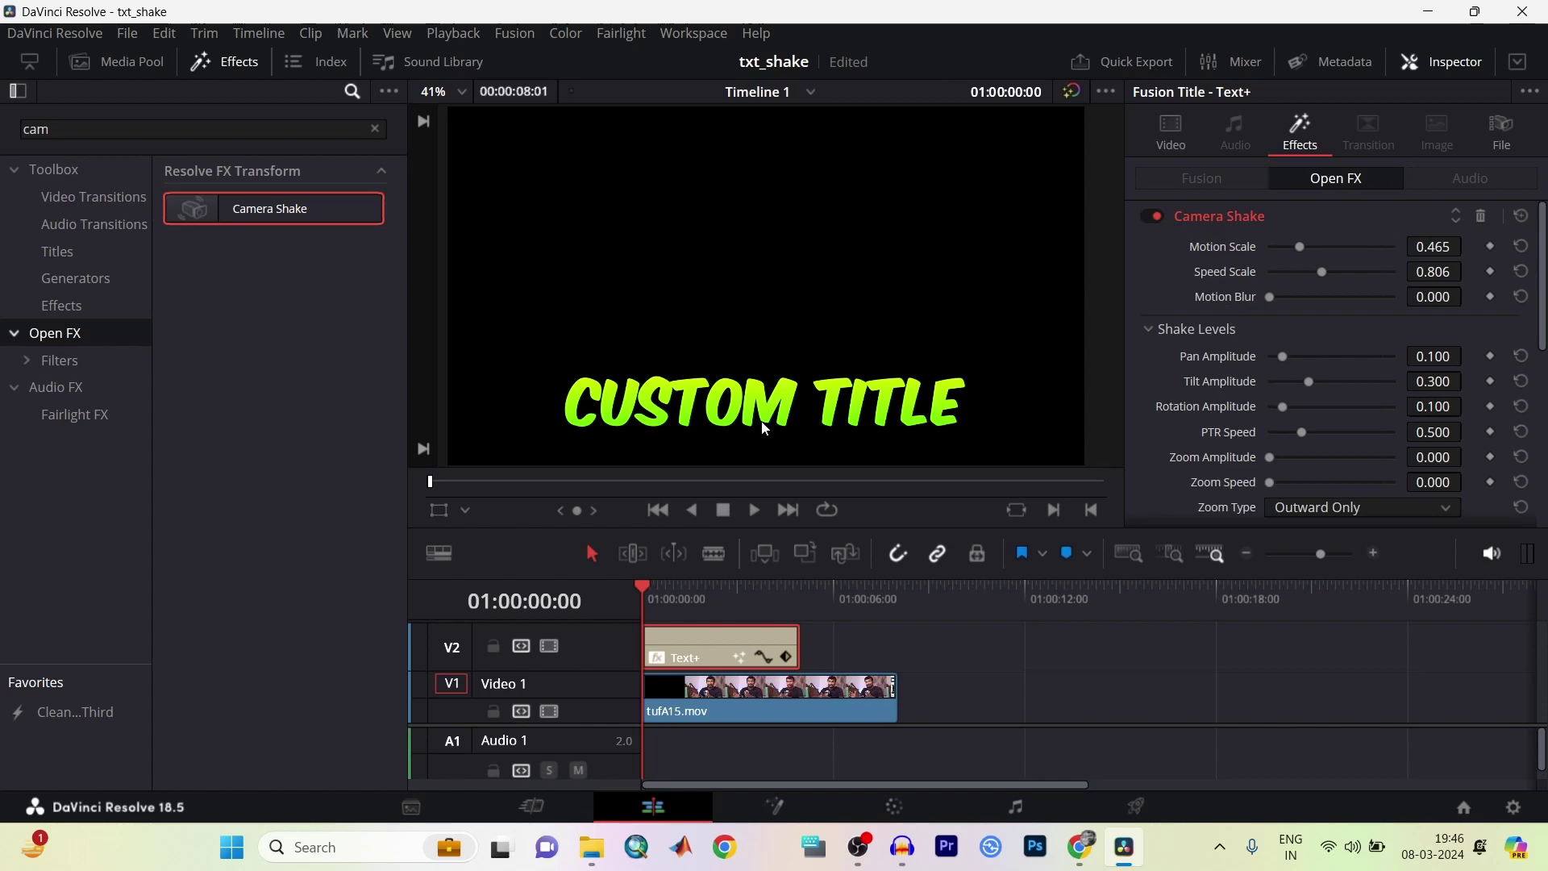
# Keyframe the title's Zoom at 0.000 on the first frame and save the project.
pyautogui.click(1189, 144)
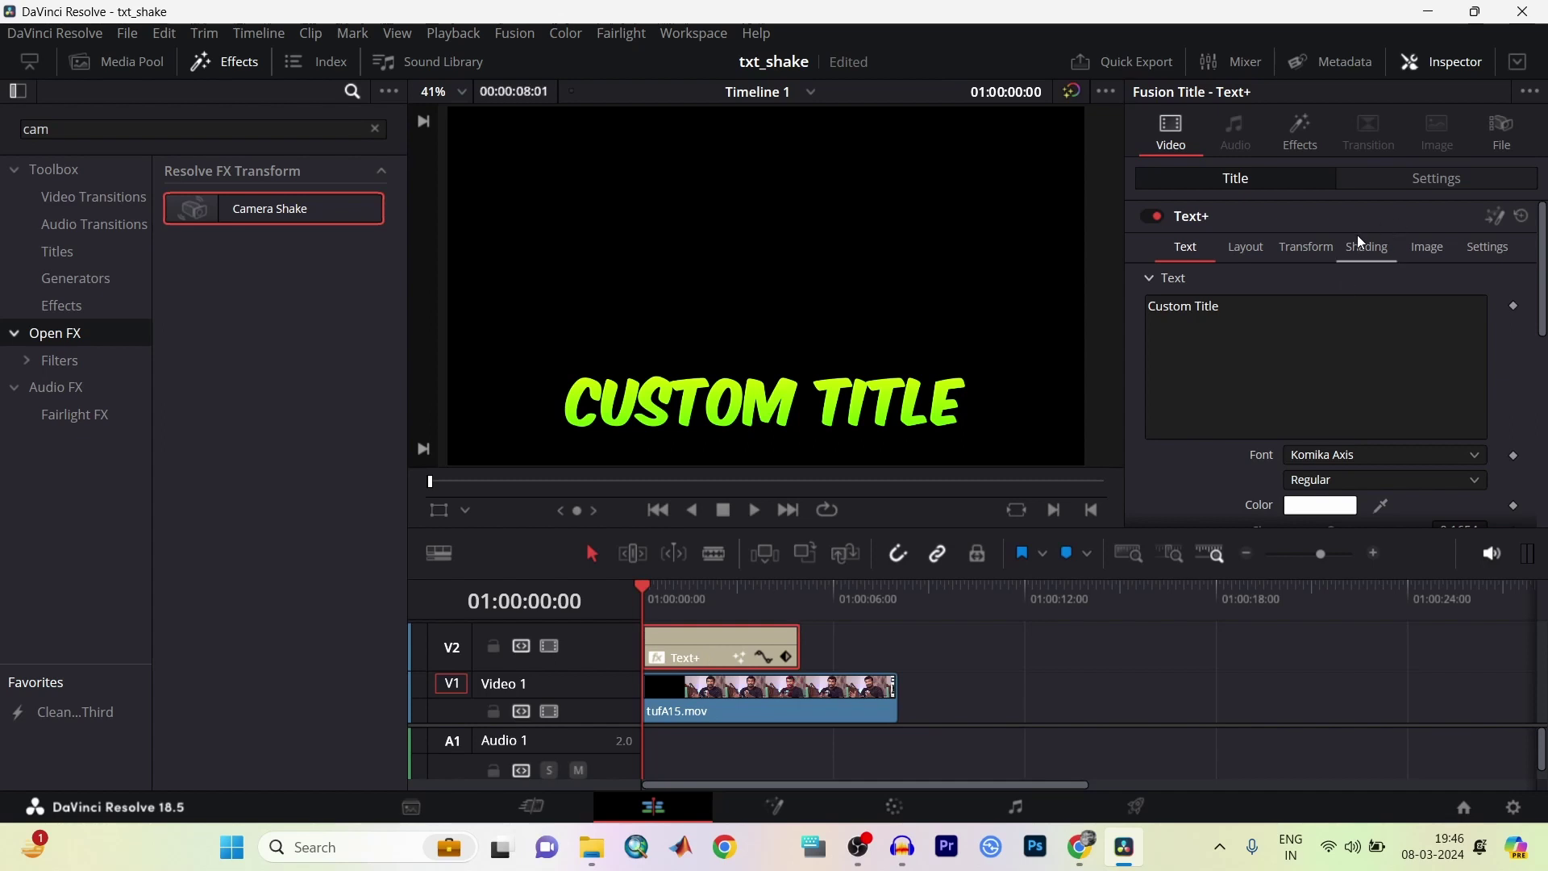
pyautogui.click(1445, 179)
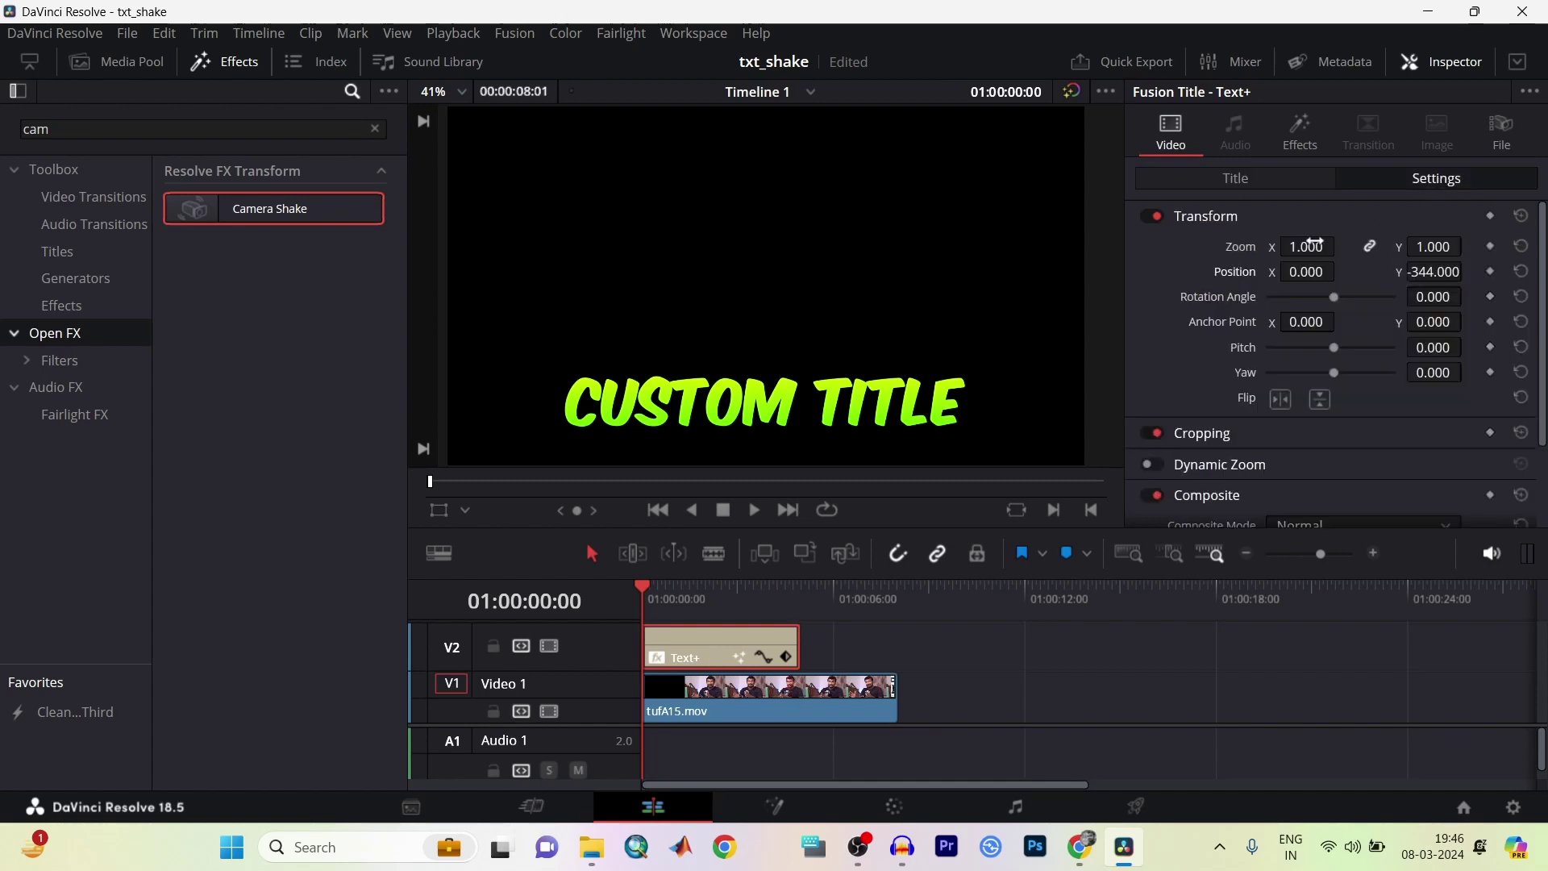
pyautogui.click(1492, 246)
pyautogui.hotkey('ctrl', 's')
pyautogui.moveTo(1415, 246); pyautogui.dragTo(1391, 247)
pyautogui.moveTo(1306, 246); pyautogui.dragTo(1258, 247)
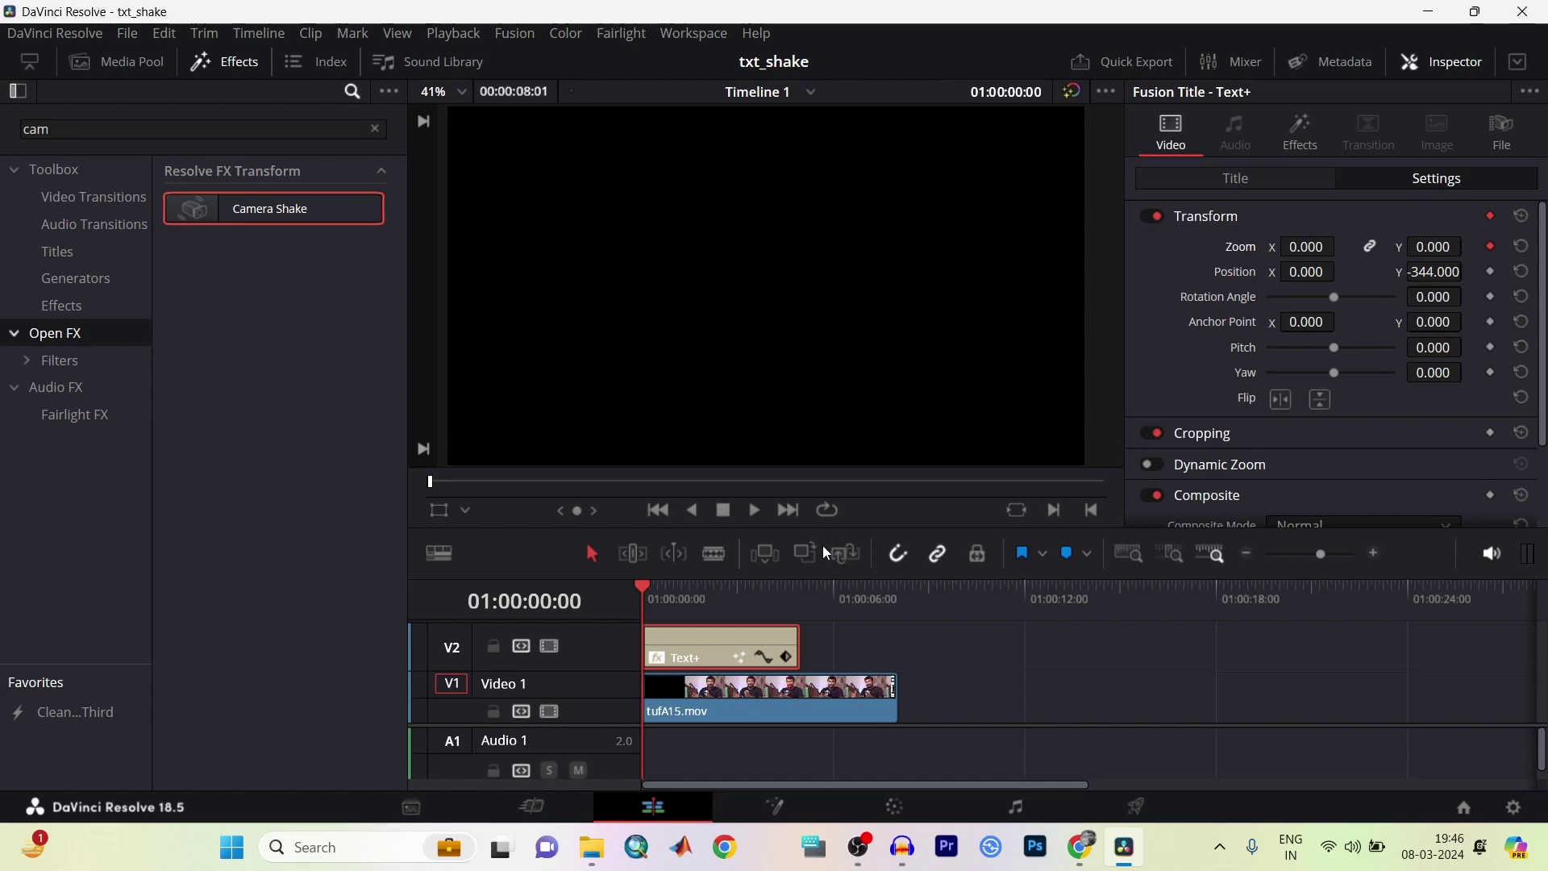
# At frame 8, set Zoom to 1.040 for a second keyframe, then return to the start.
pyautogui.press('space')
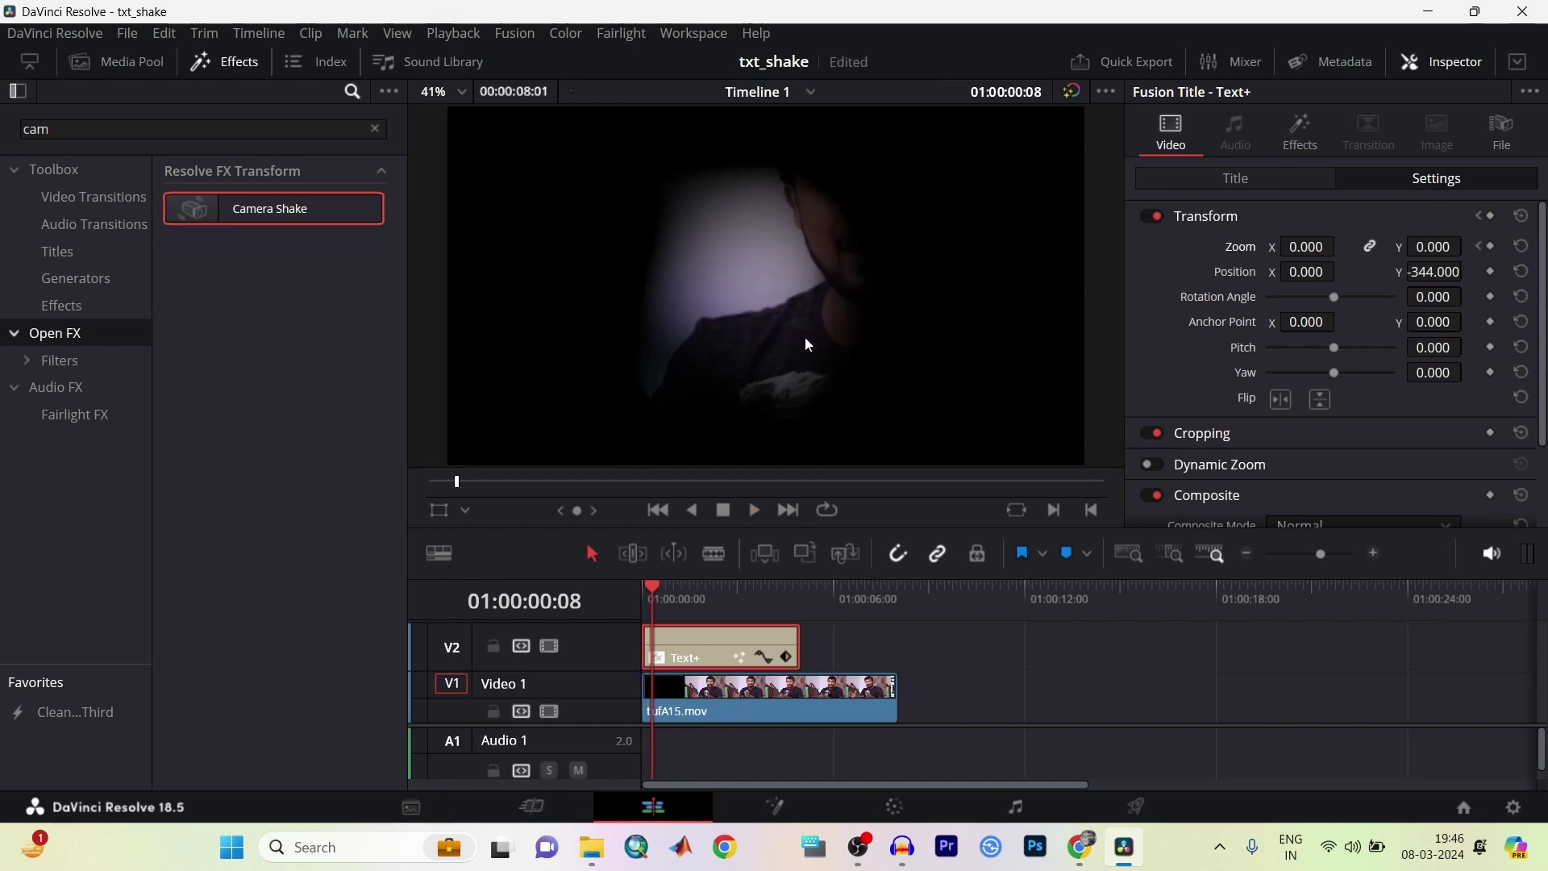
pyautogui.press('space')
pyautogui.moveTo(1424, 246); pyautogui.dragTo(1469, 245)
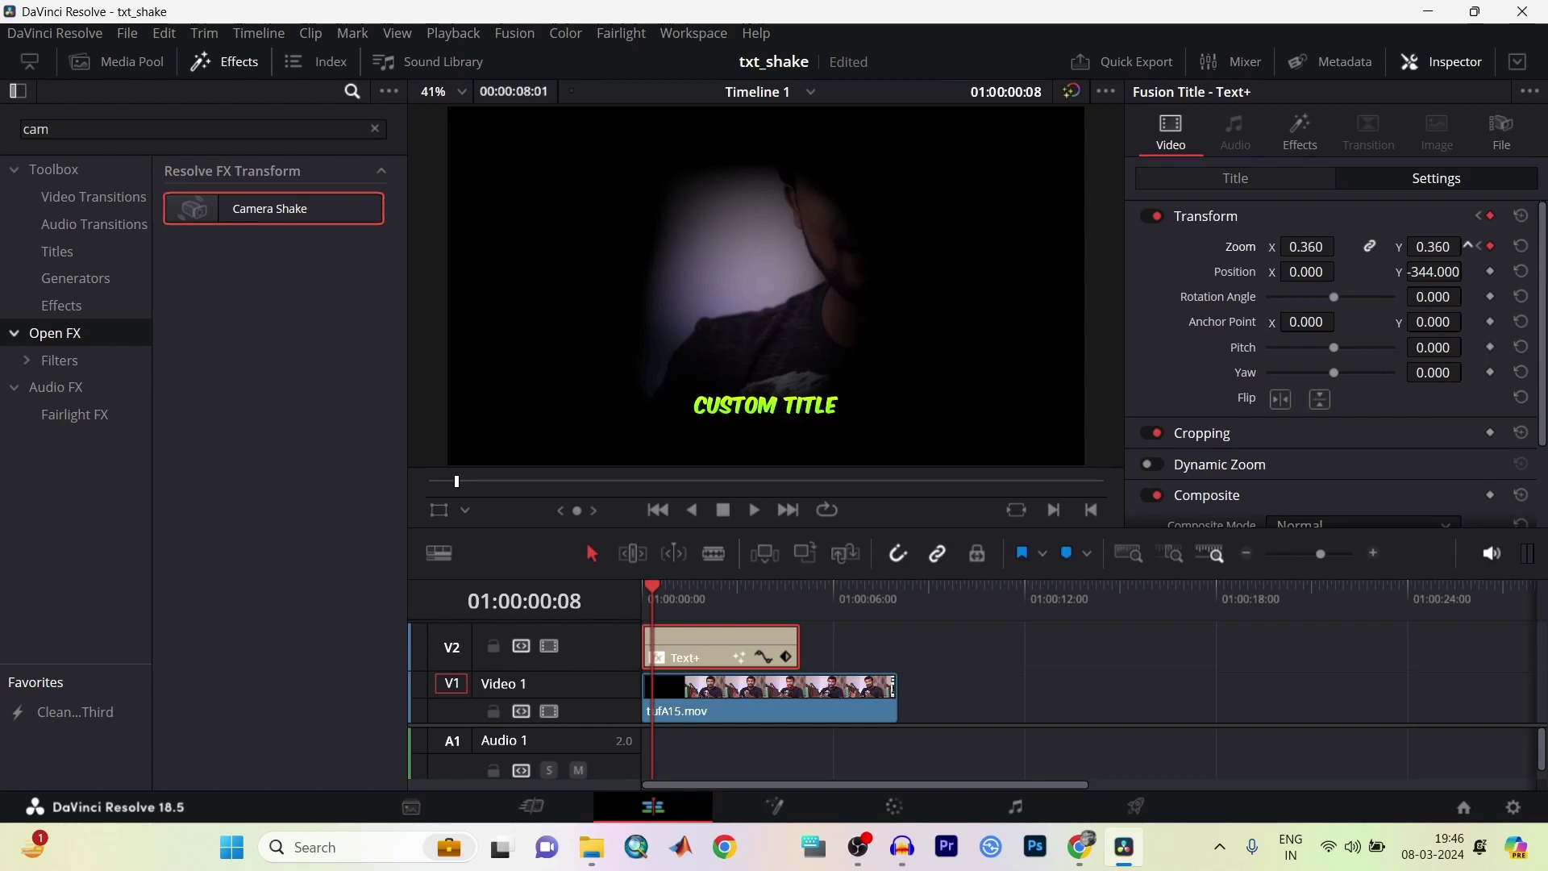
pyautogui.moveTo(1469, 244); pyautogui.dragTo(1469, 246)
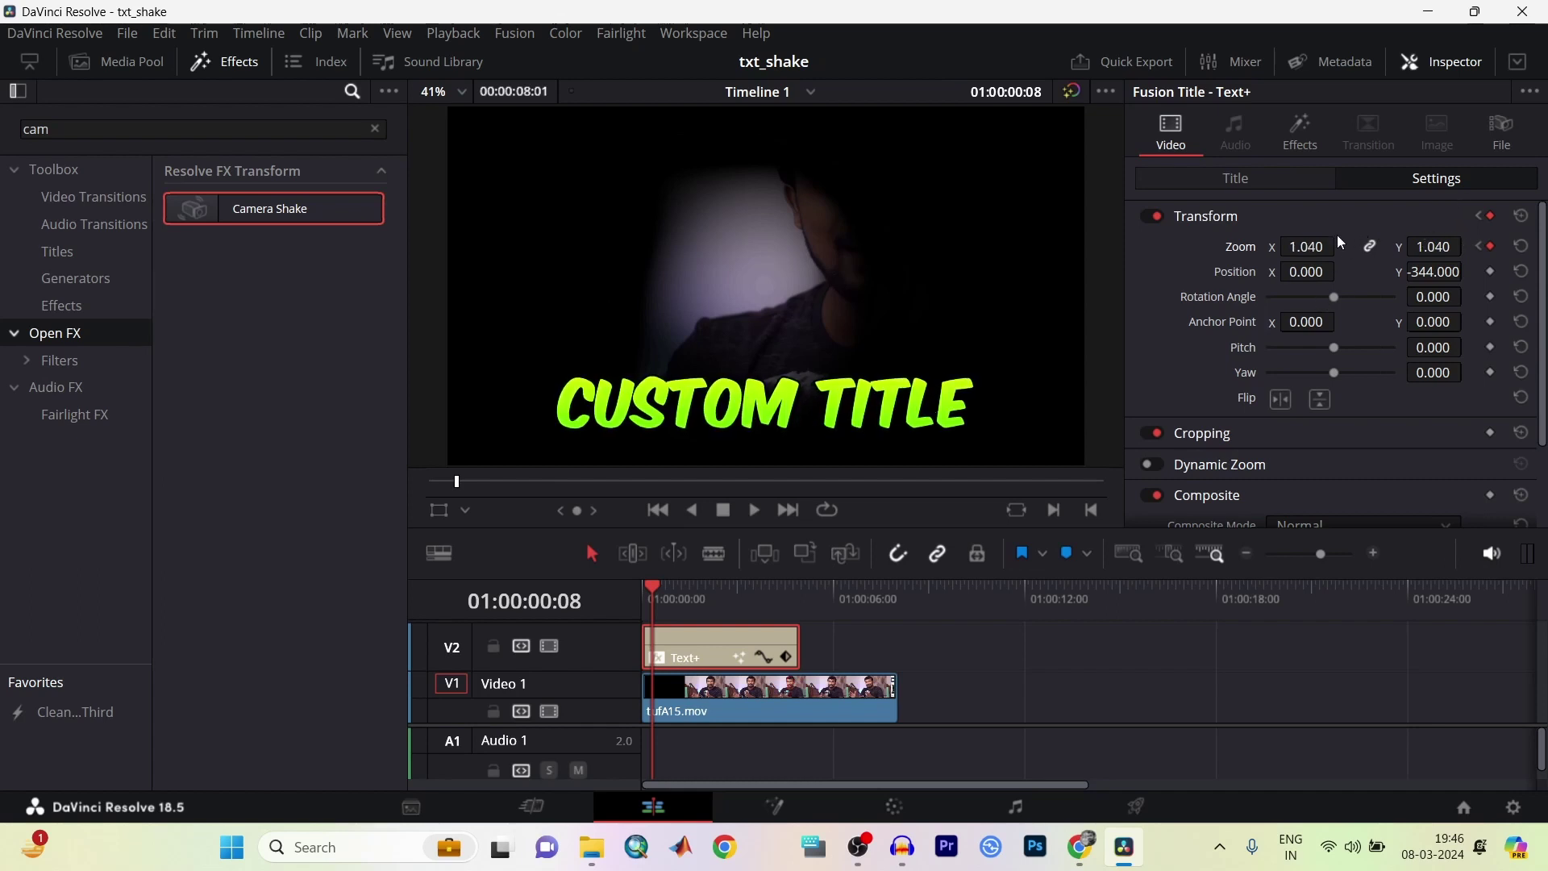
pyautogui.moveTo(650, 583); pyautogui.dragTo(640, 583)
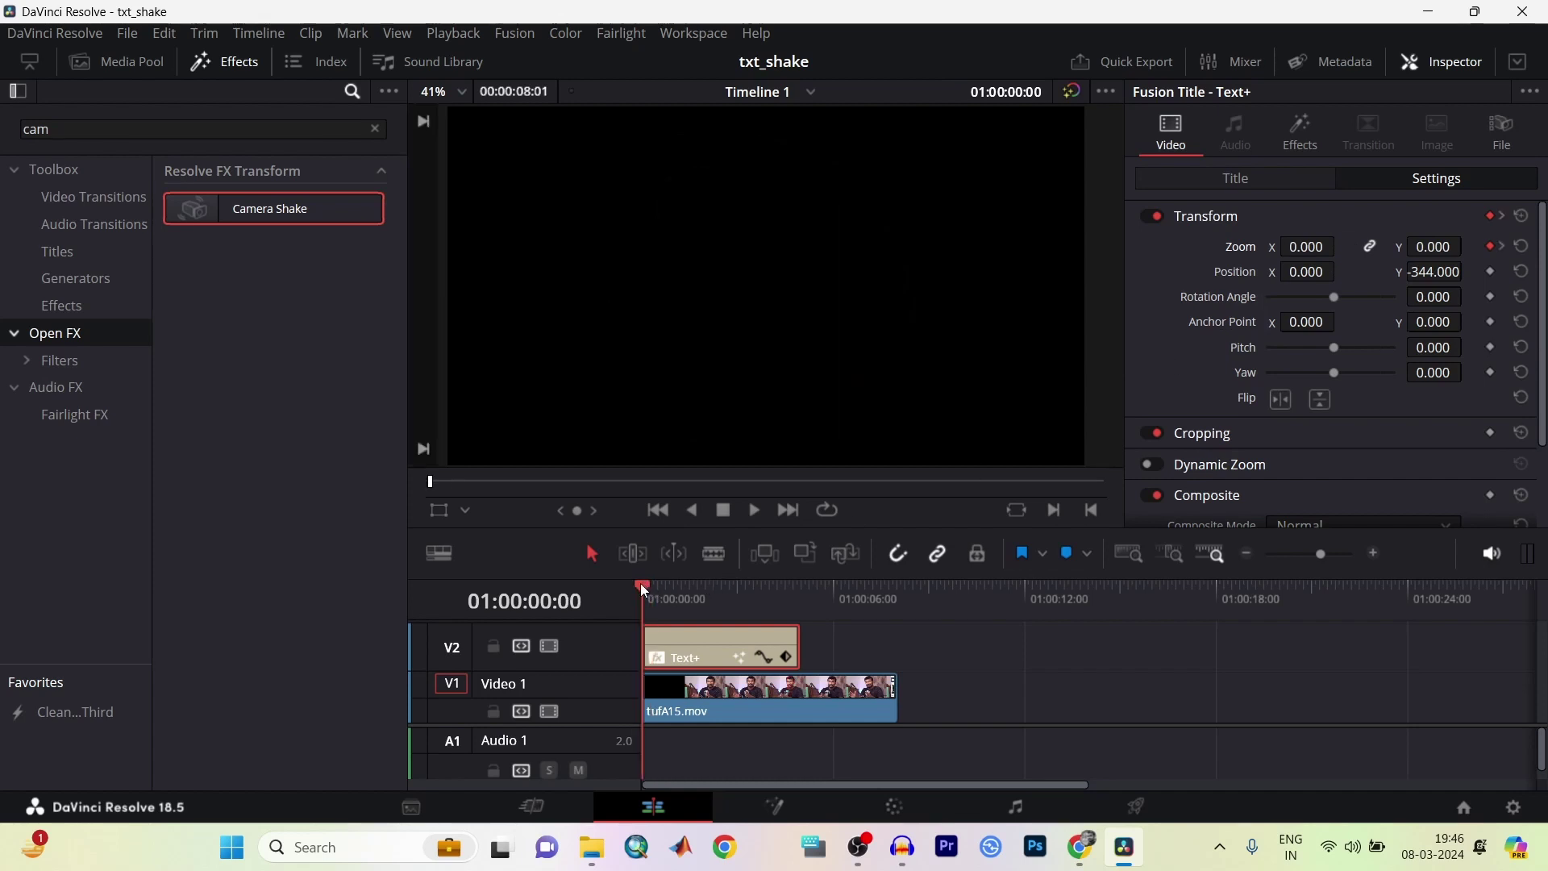
pyautogui.press('space')
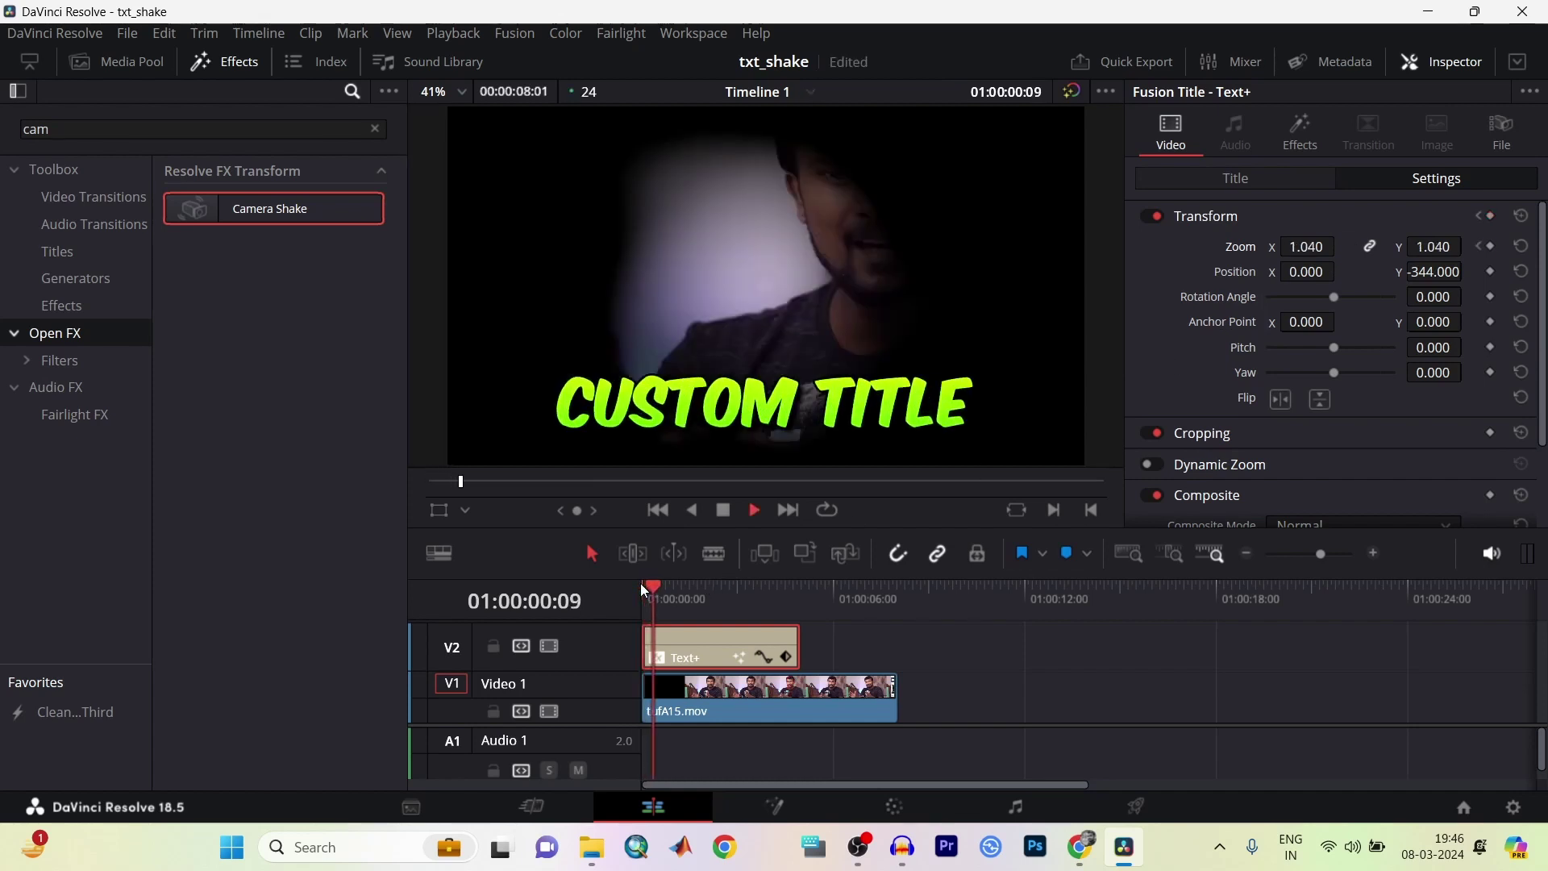
pyautogui.press('space')
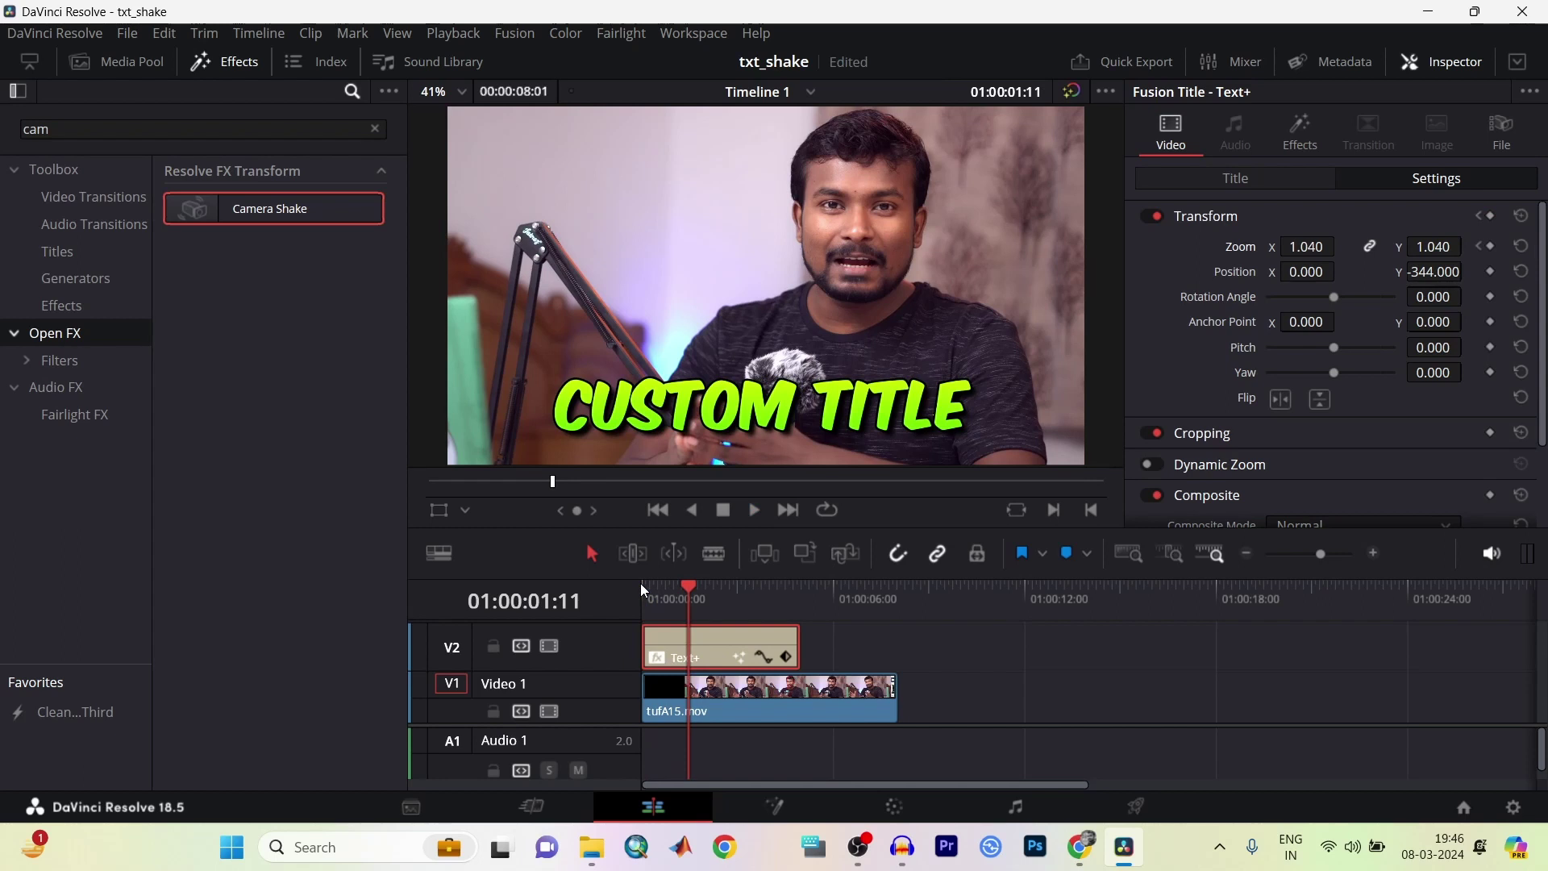
pyautogui.moveTo(690, 583); pyautogui.dragTo(629, 596)
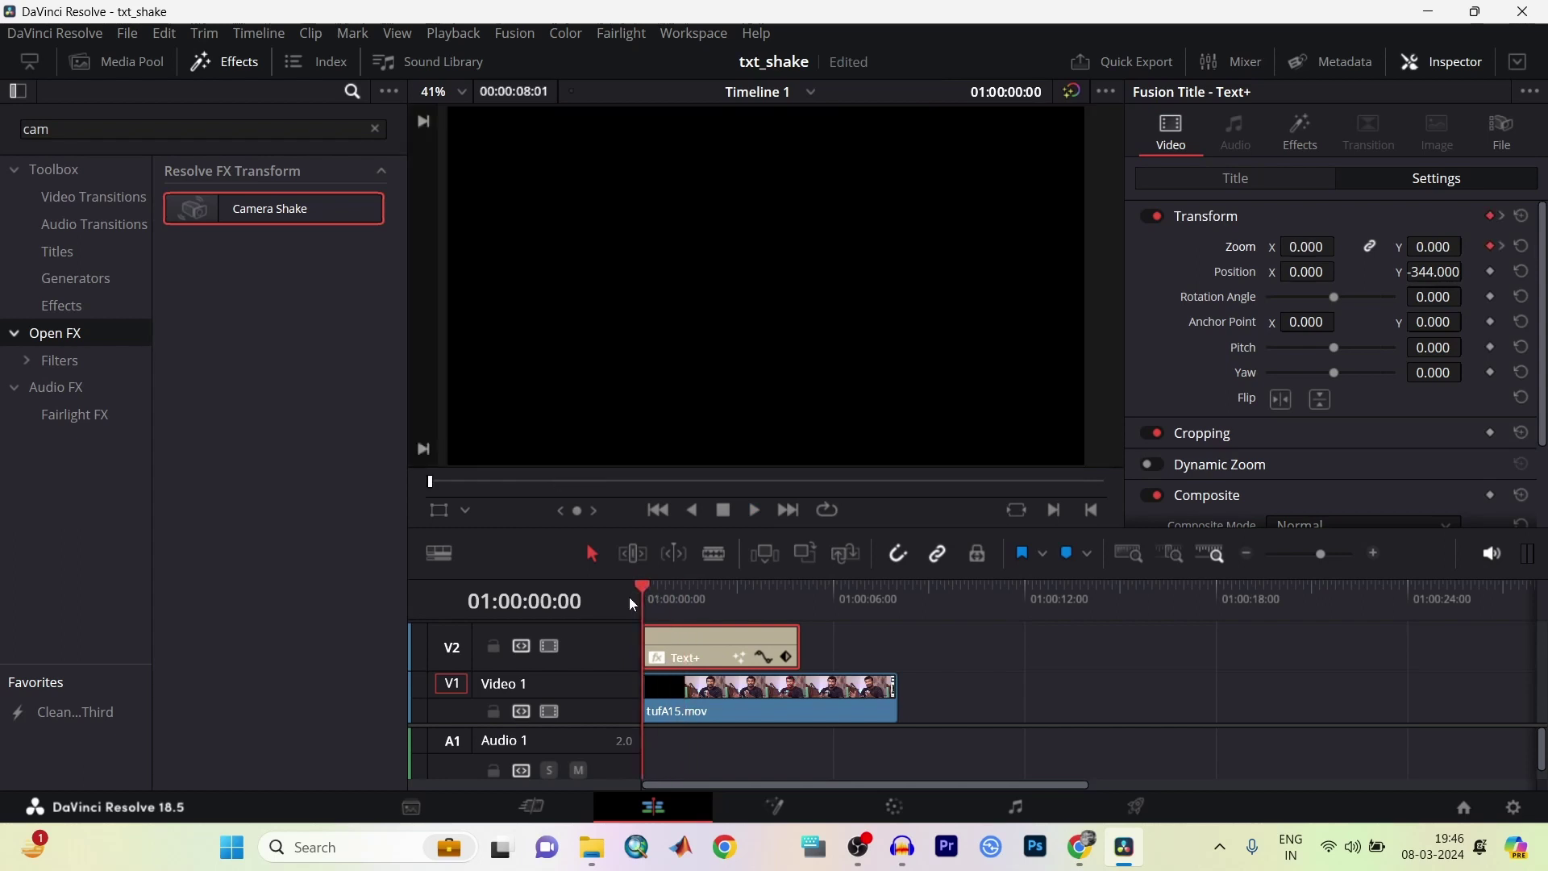
pyautogui.press('space')
pyautogui.press('space')
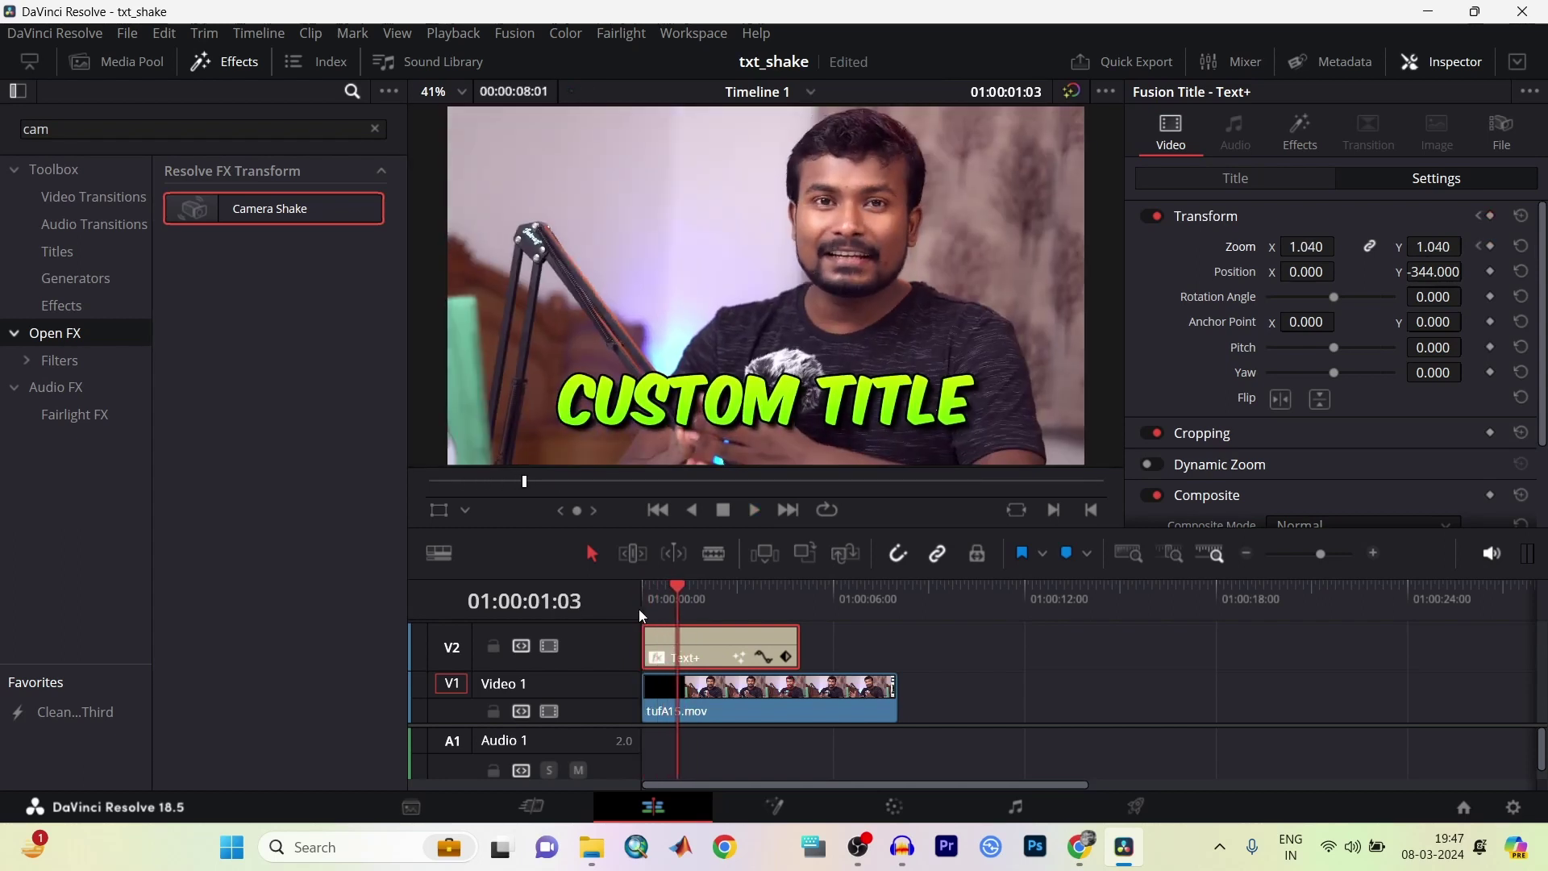
pyautogui.moveTo(676, 582); pyautogui.dragTo(629, 588)
pyautogui.press('space')
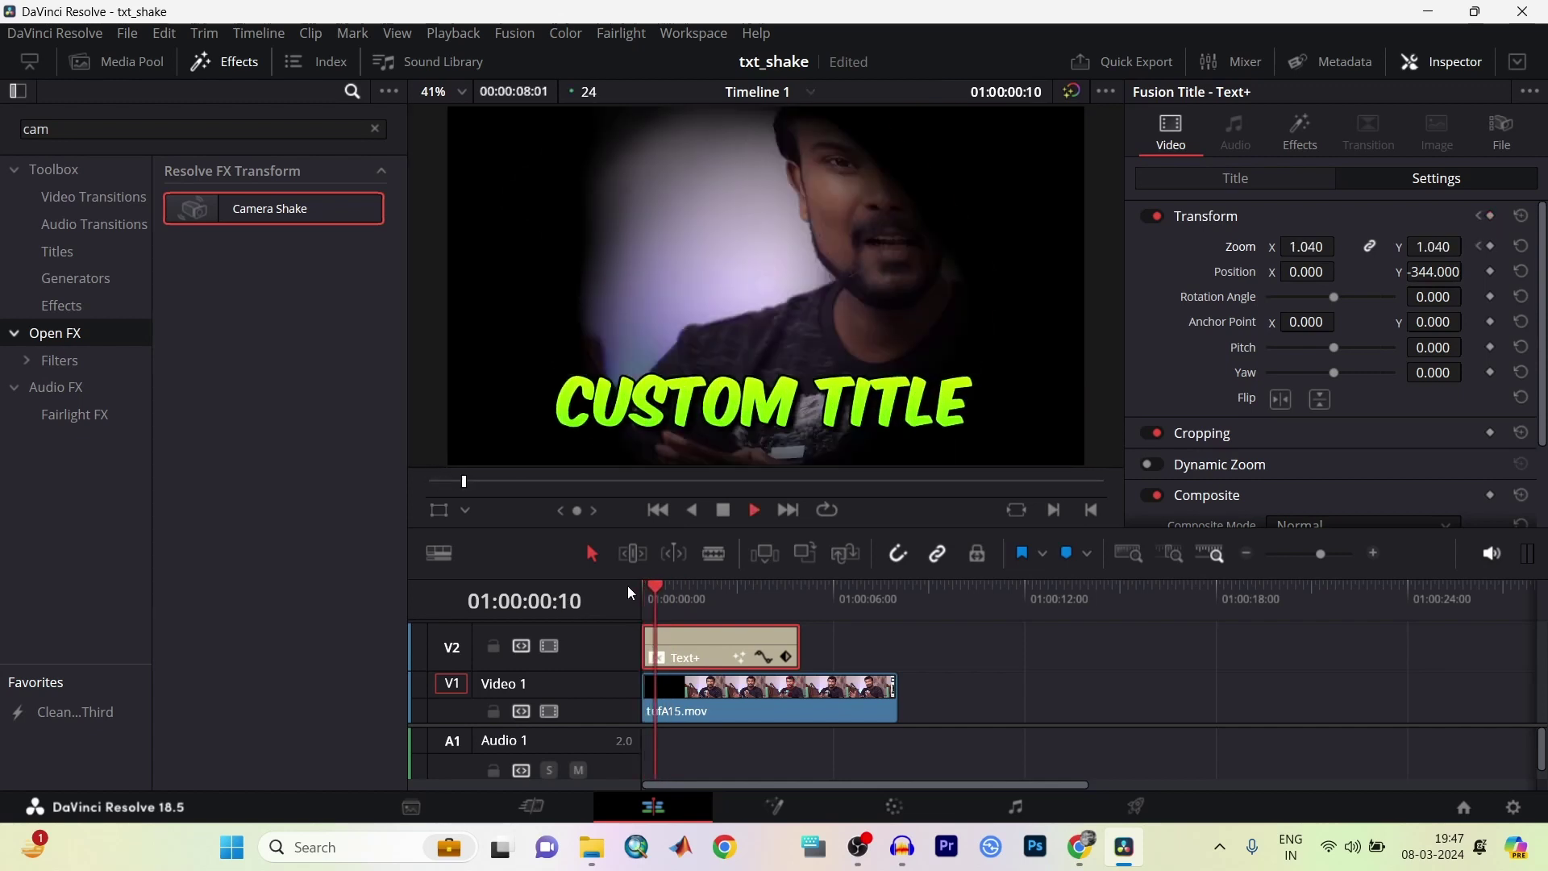
pyautogui.press('space')
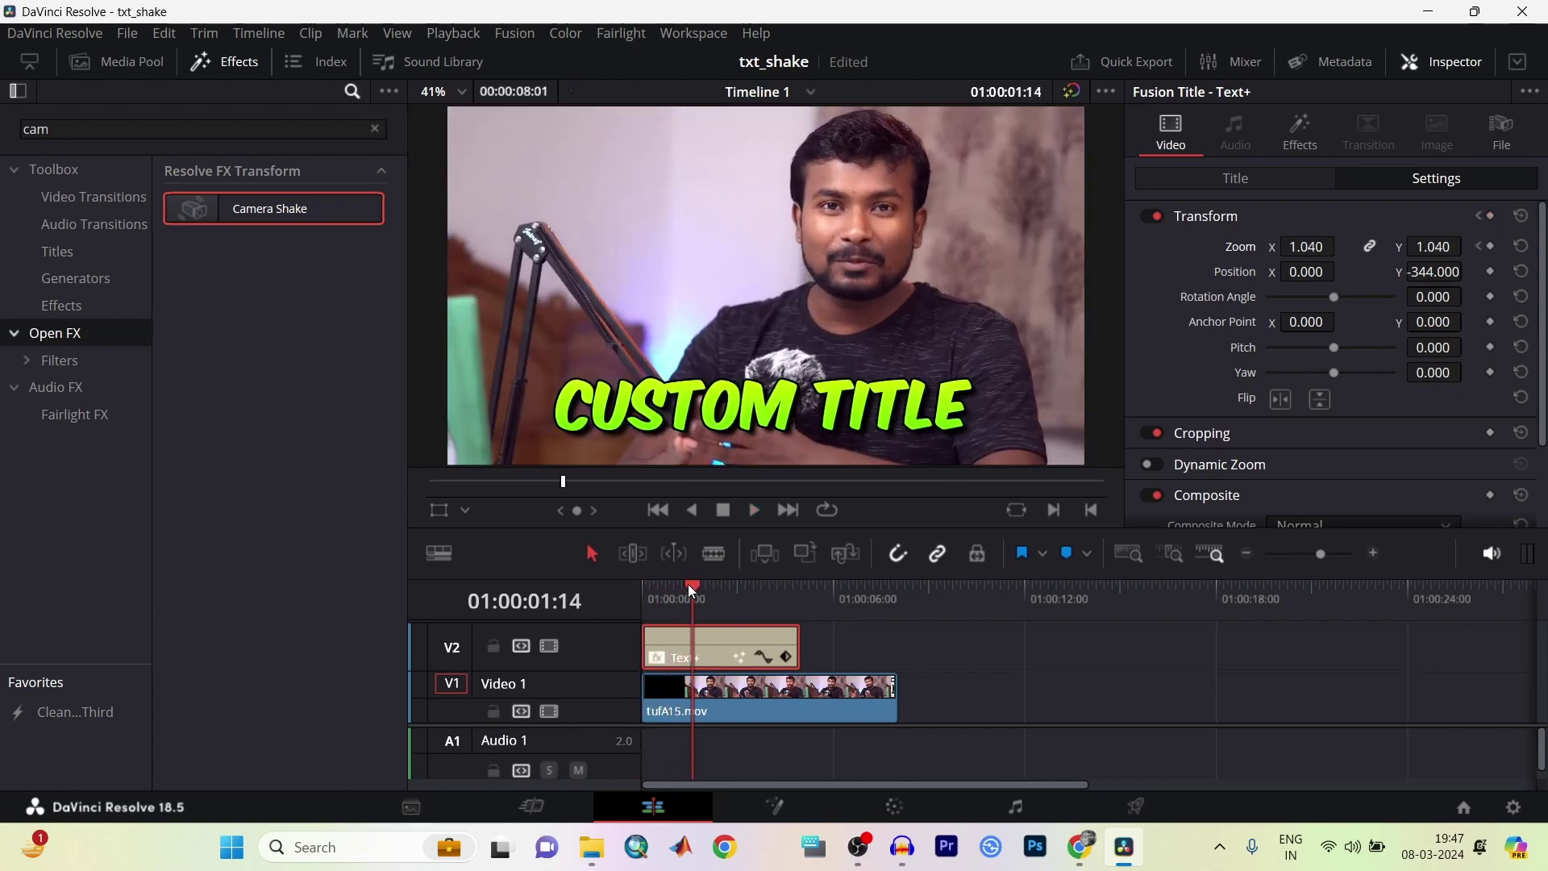
pyautogui.moveTo(689, 588); pyautogui.dragTo(647, 587)
pyautogui.press('space')
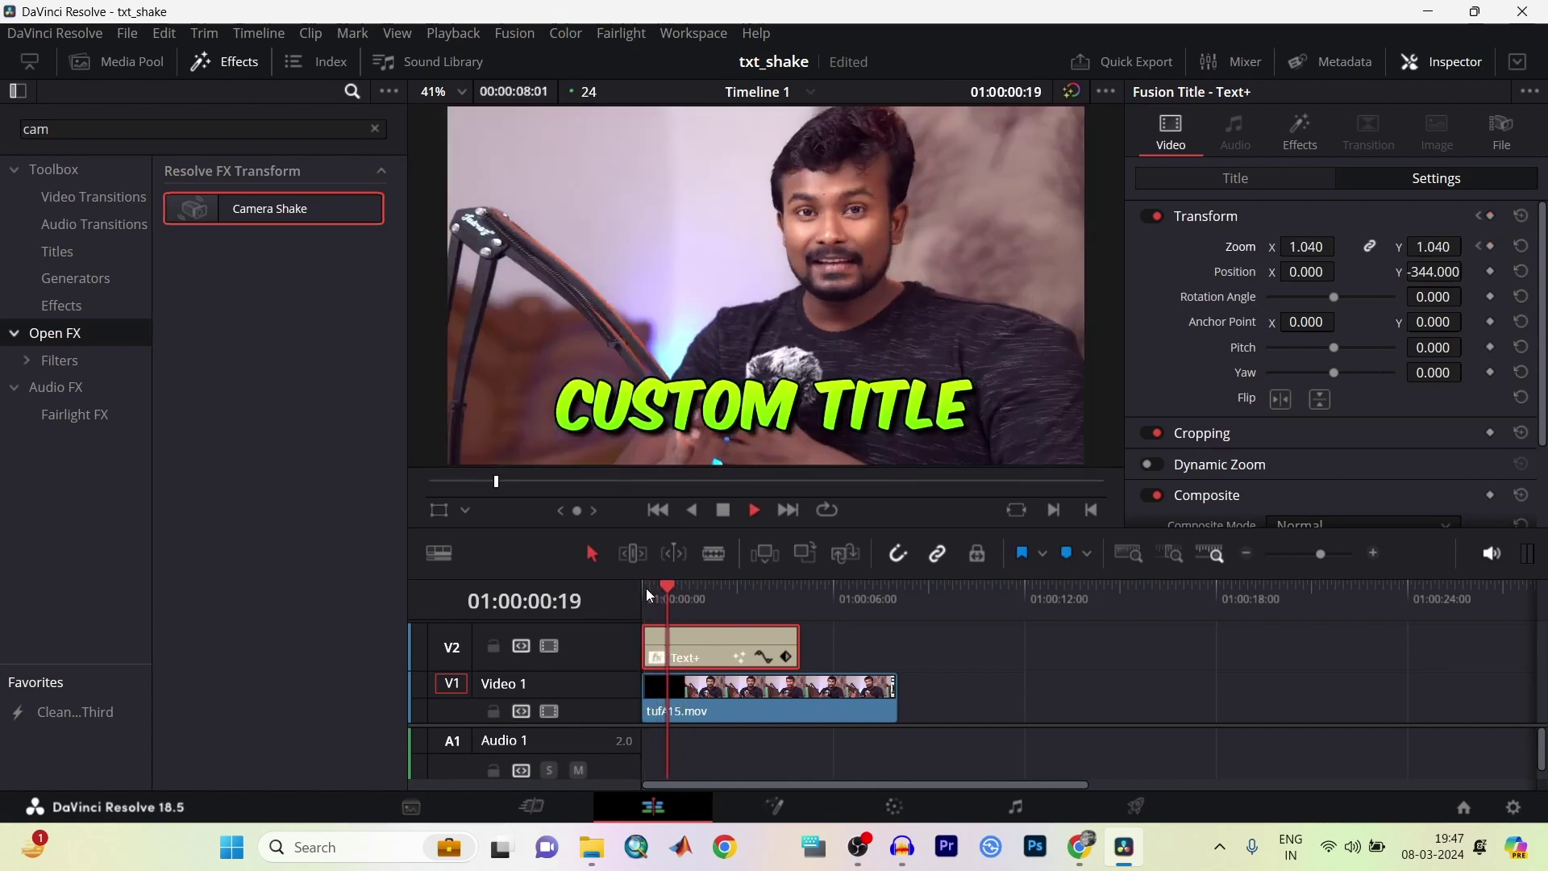
pyautogui.press('space')
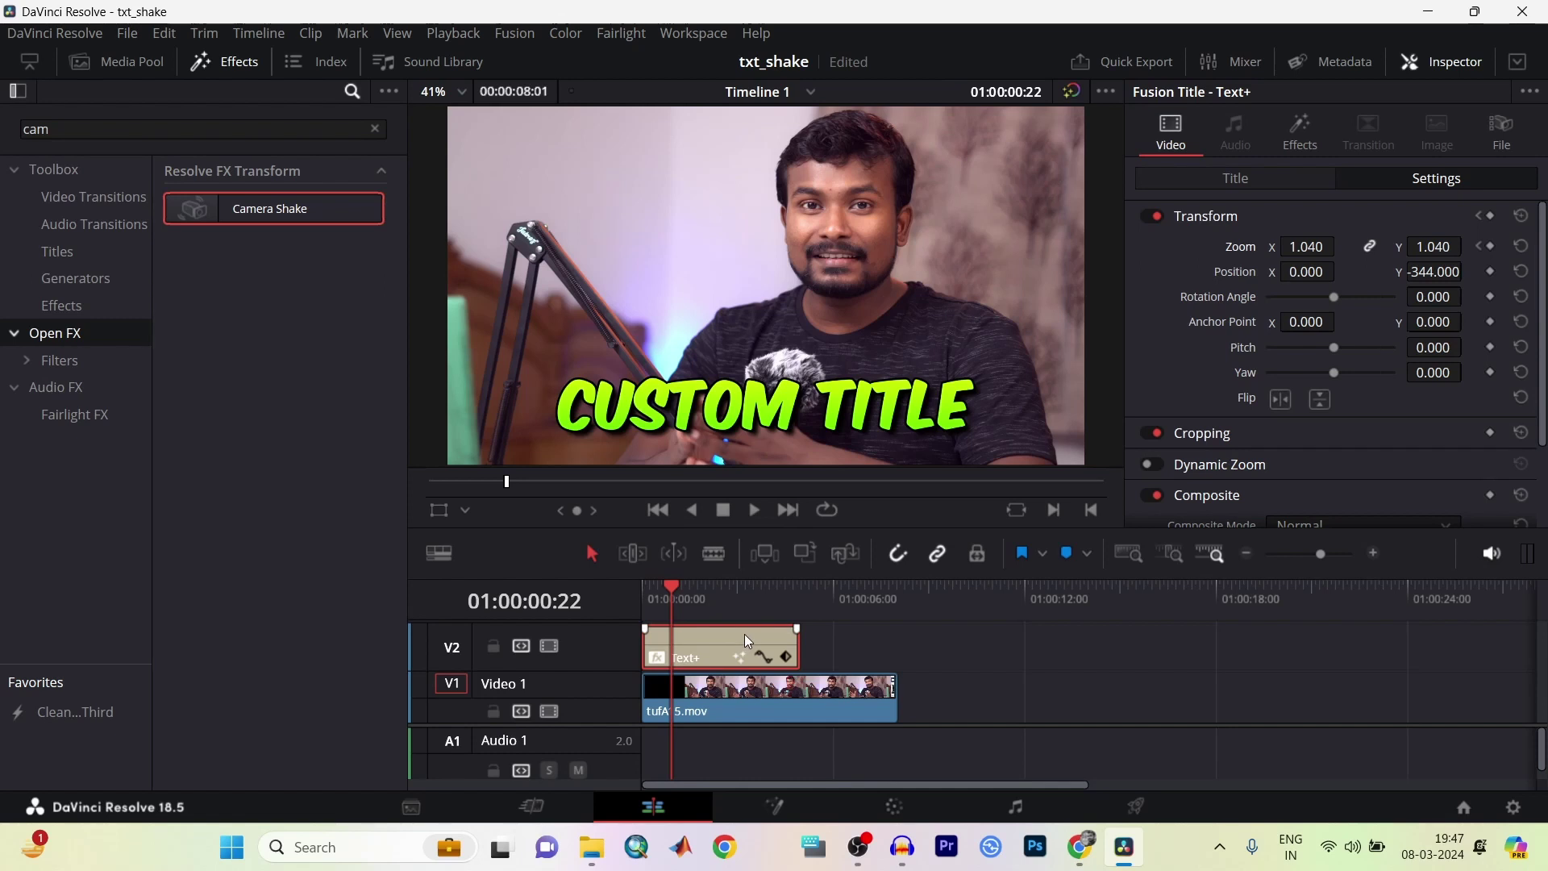
# Blade the Text+ title on V2 at four points into five pieces, then return to Selection mode.
pyautogui.click(718, 559)
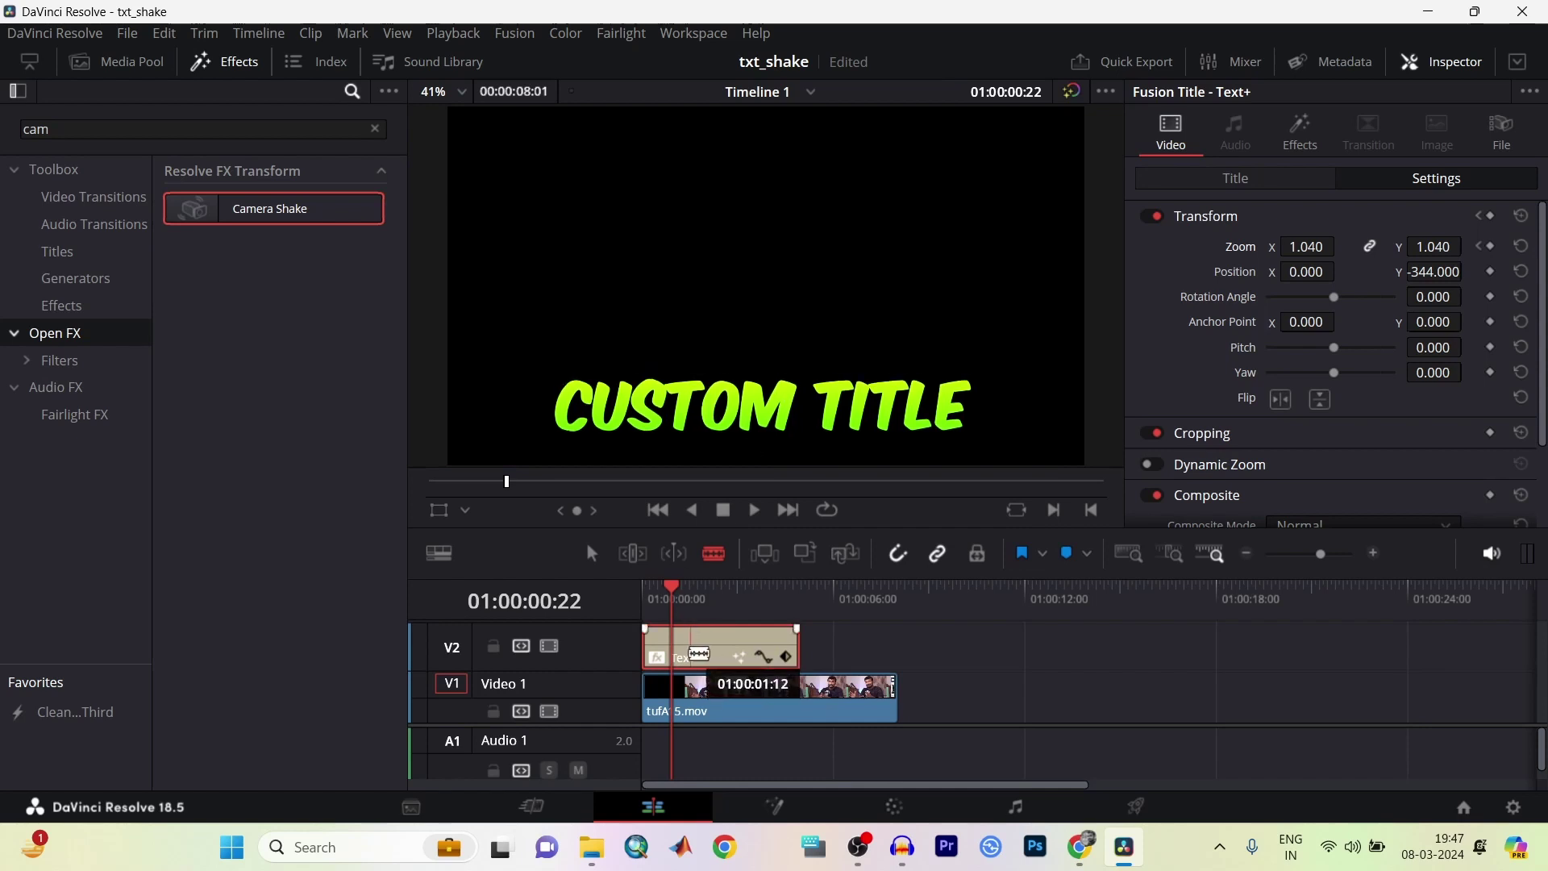
pyautogui.click(698, 652)
pyautogui.click(734, 649)
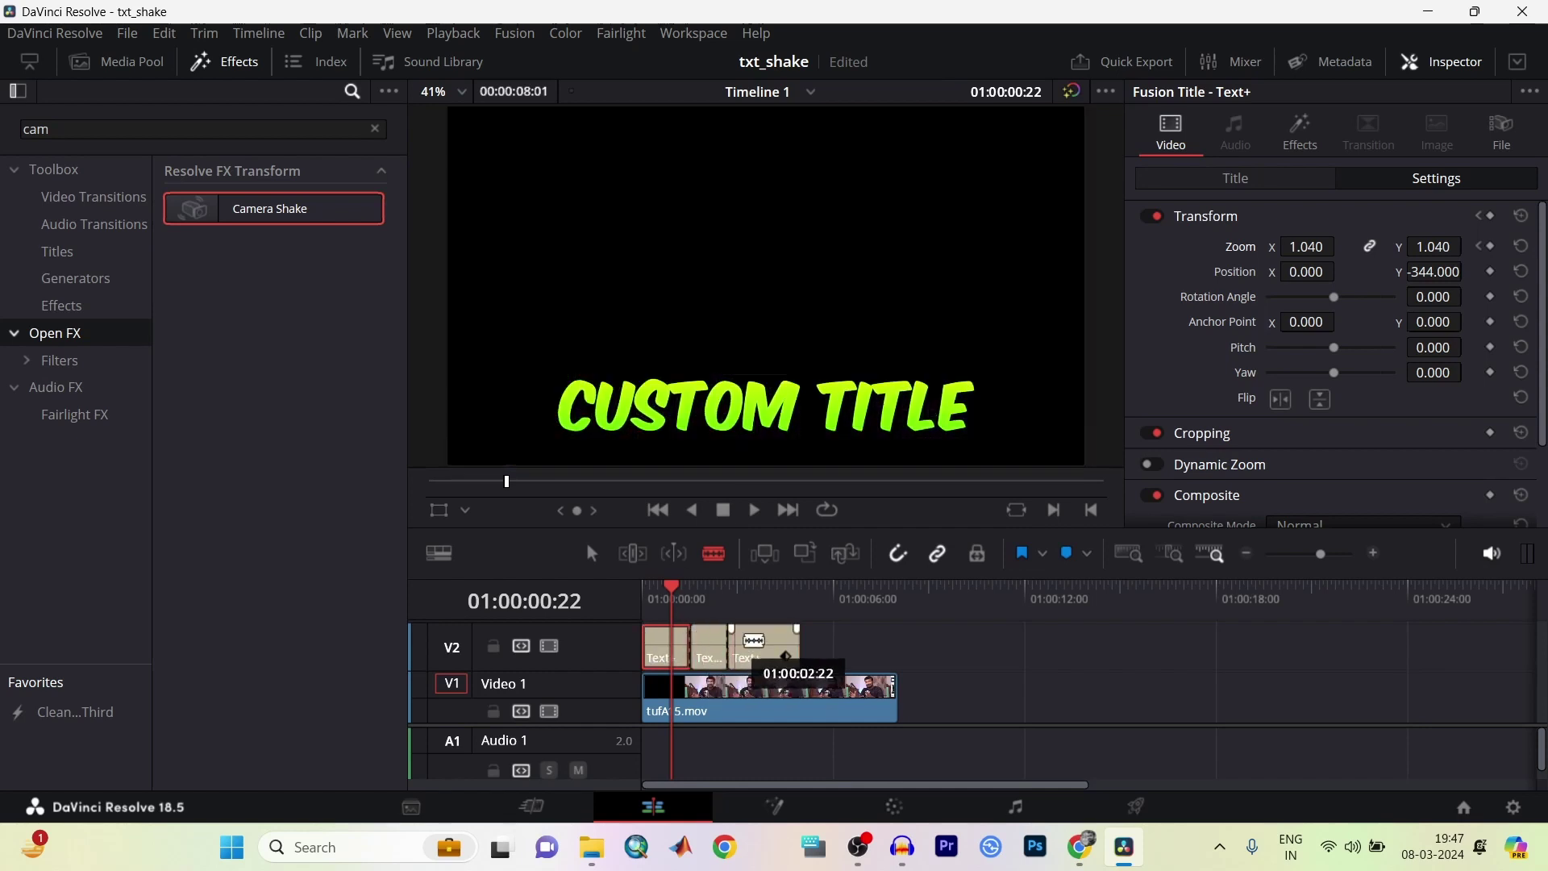
pyautogui.click(765, 646)
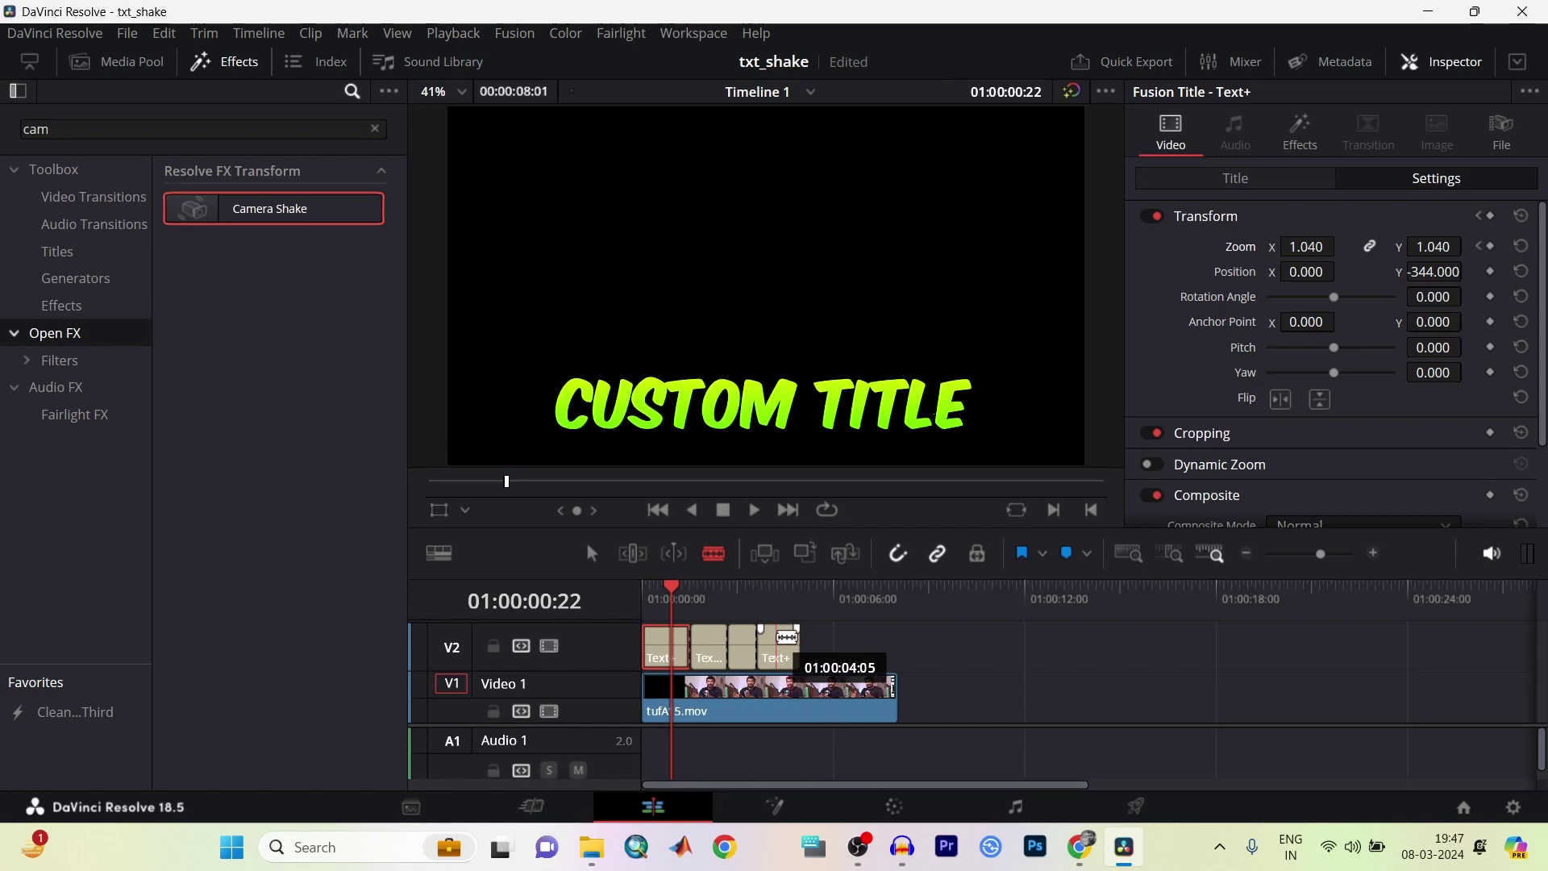
pyautogui.click(780, 637)
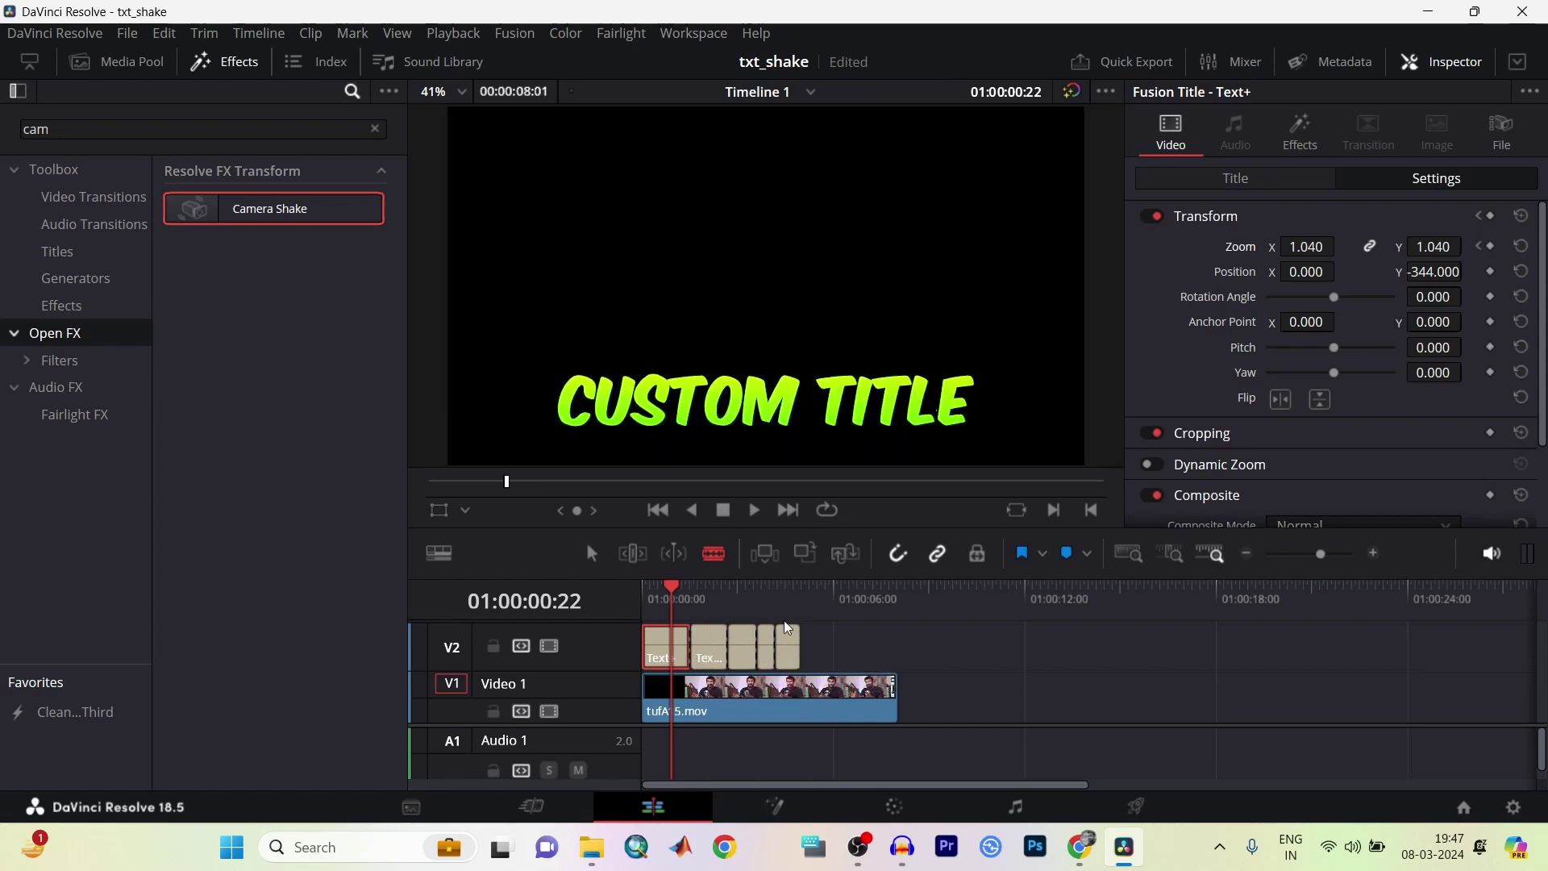
pyautogui.press('a')
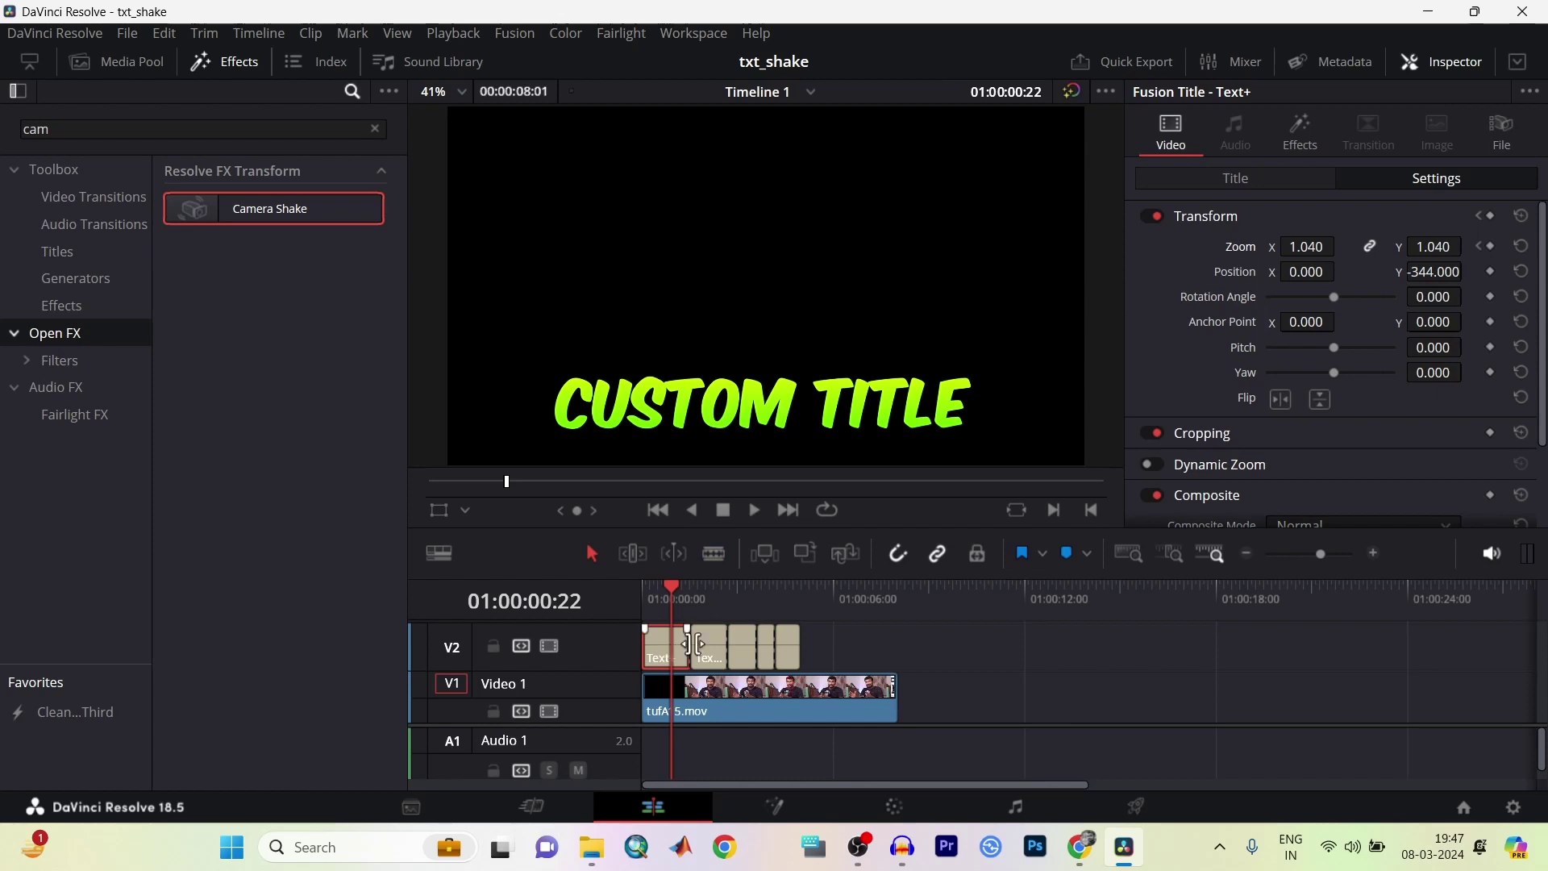
# Replace the first title piece's Custom Title text with 'hello doston'.
pyautogui.click(1243, 188)
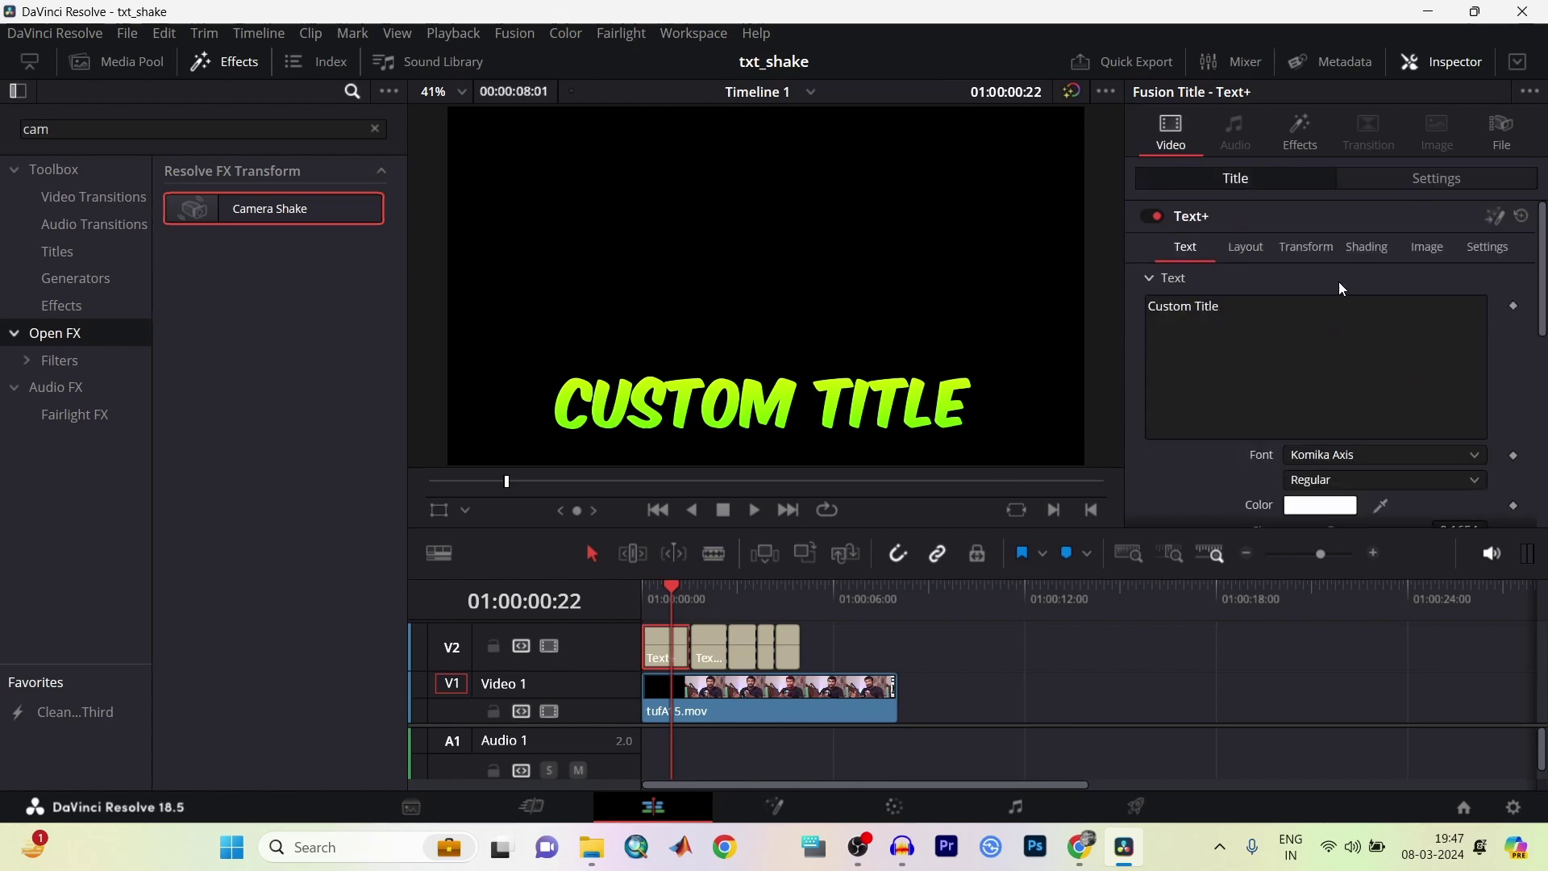
pyautogui.click(1241, 315)
pyautogui.moveTo(1222, 306); pyautogui.dragTo(1150, 306)
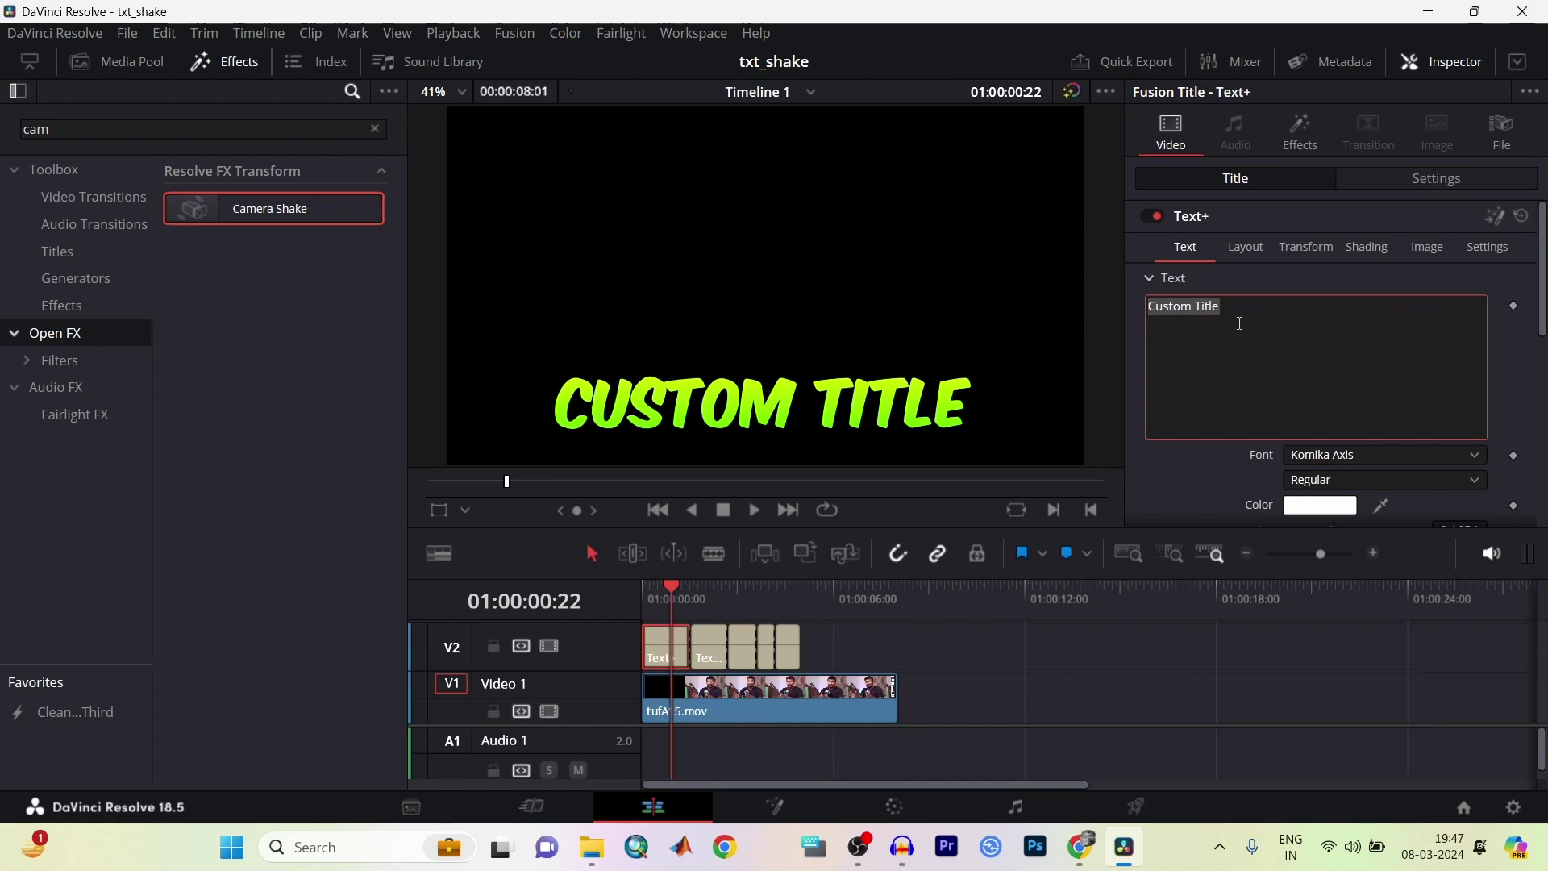
pyautogui.write('hell')
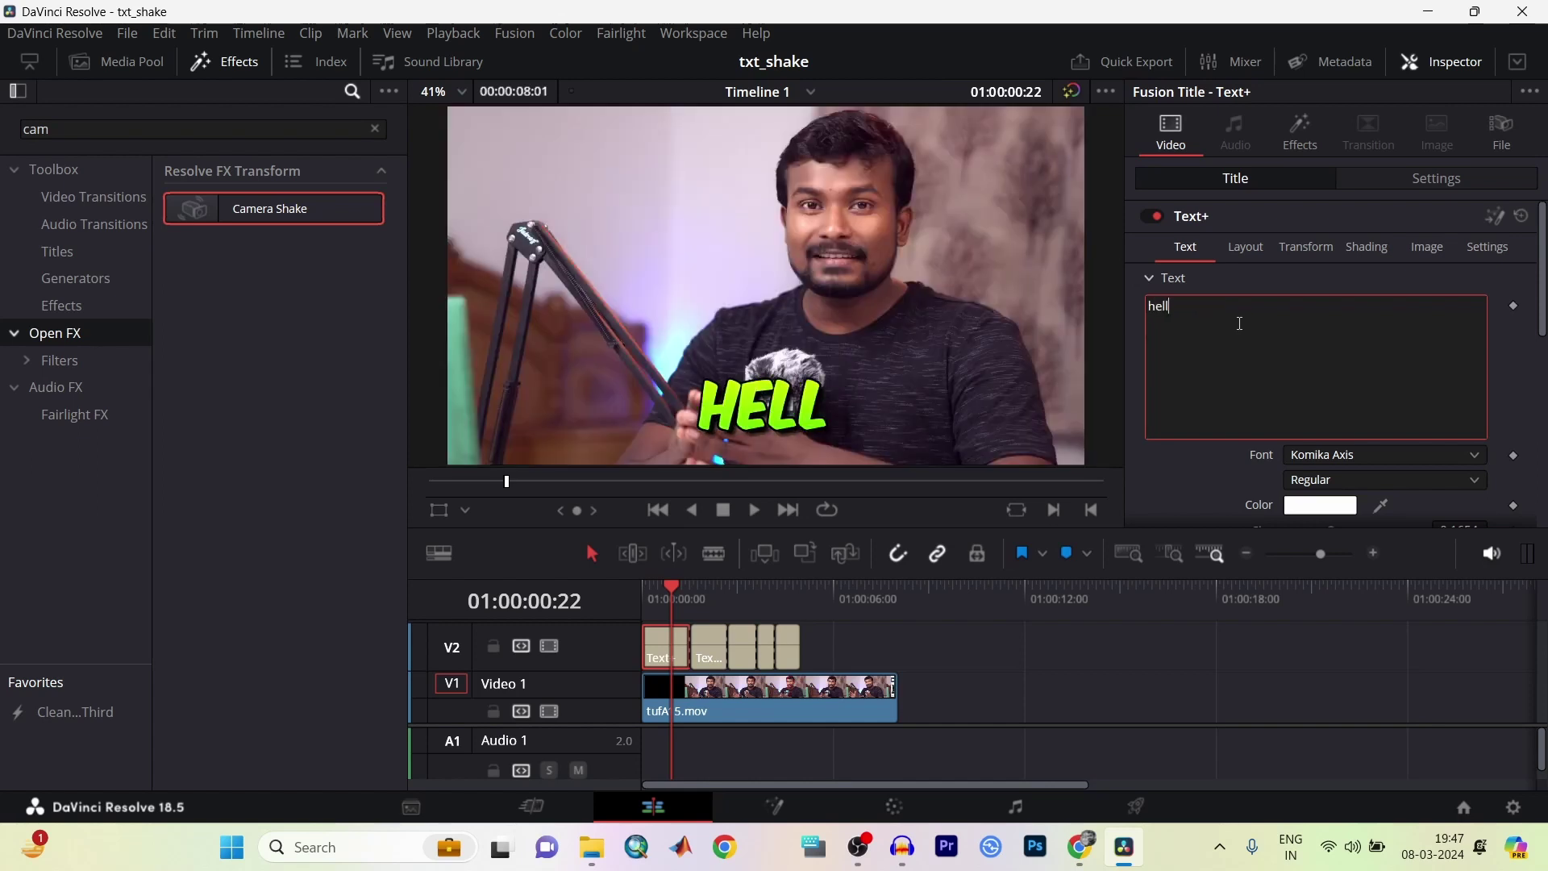
pyautogui.write('o')
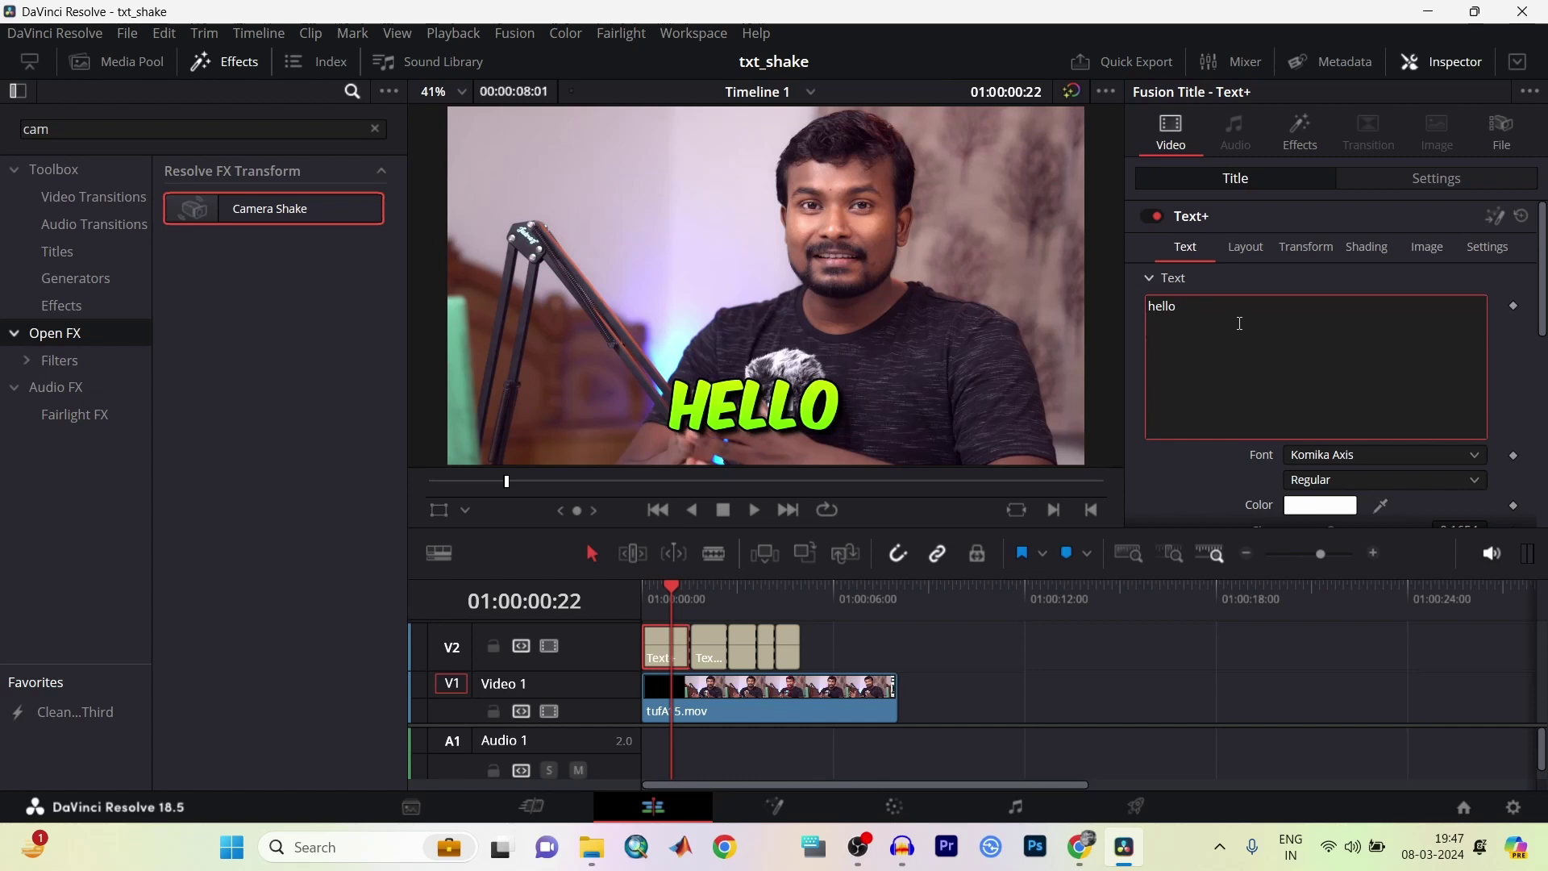
pyautogui.write(' di')
pyautogui.press('BackSpace')
pyautogui.write('os')
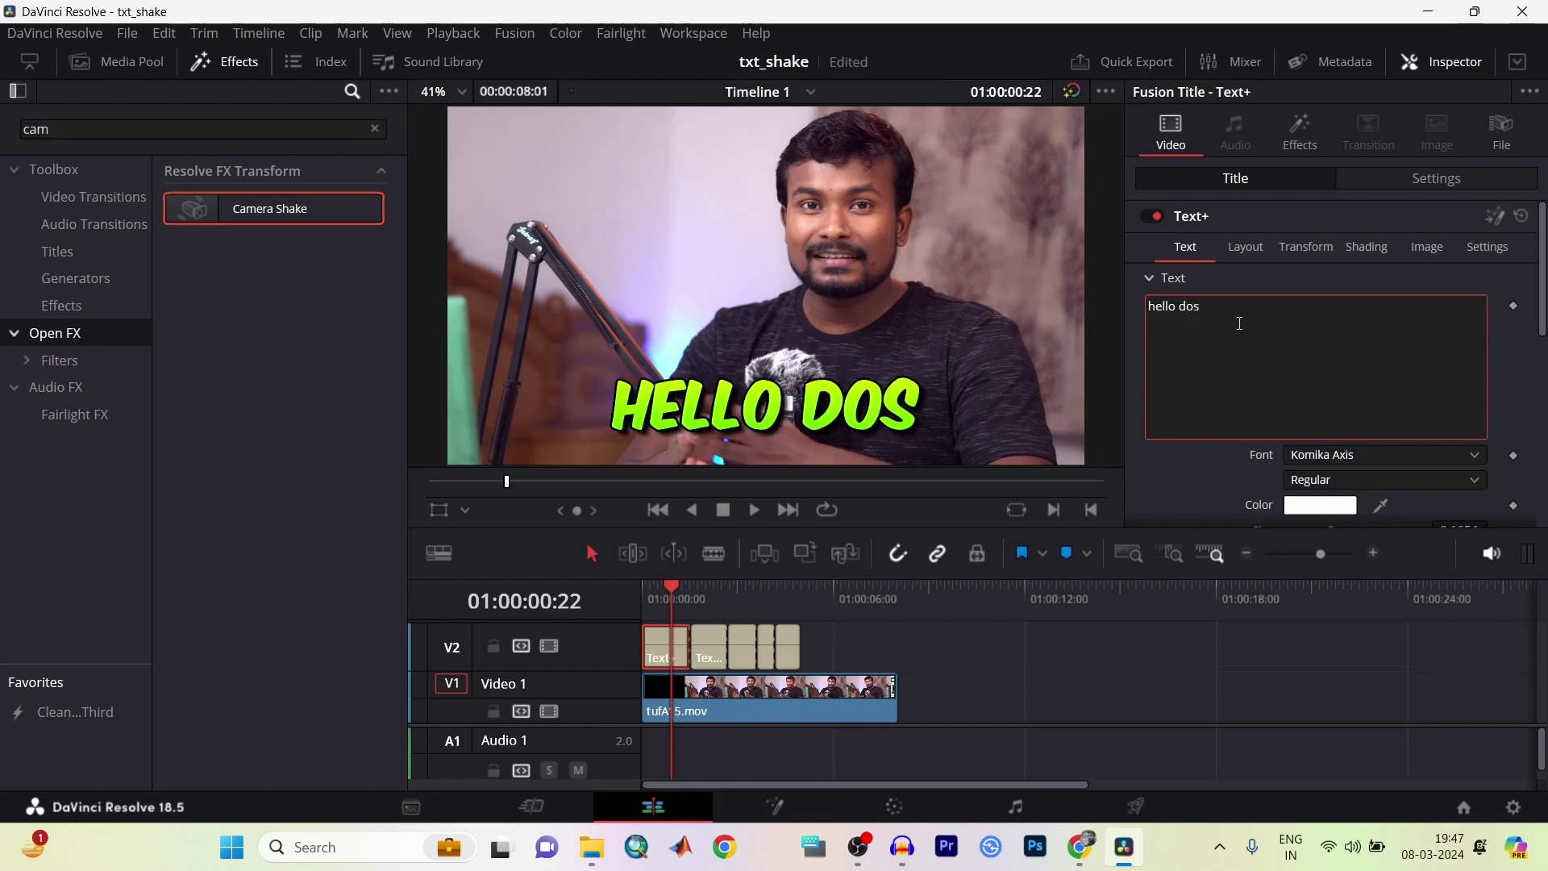
pyautogui.write('ton')
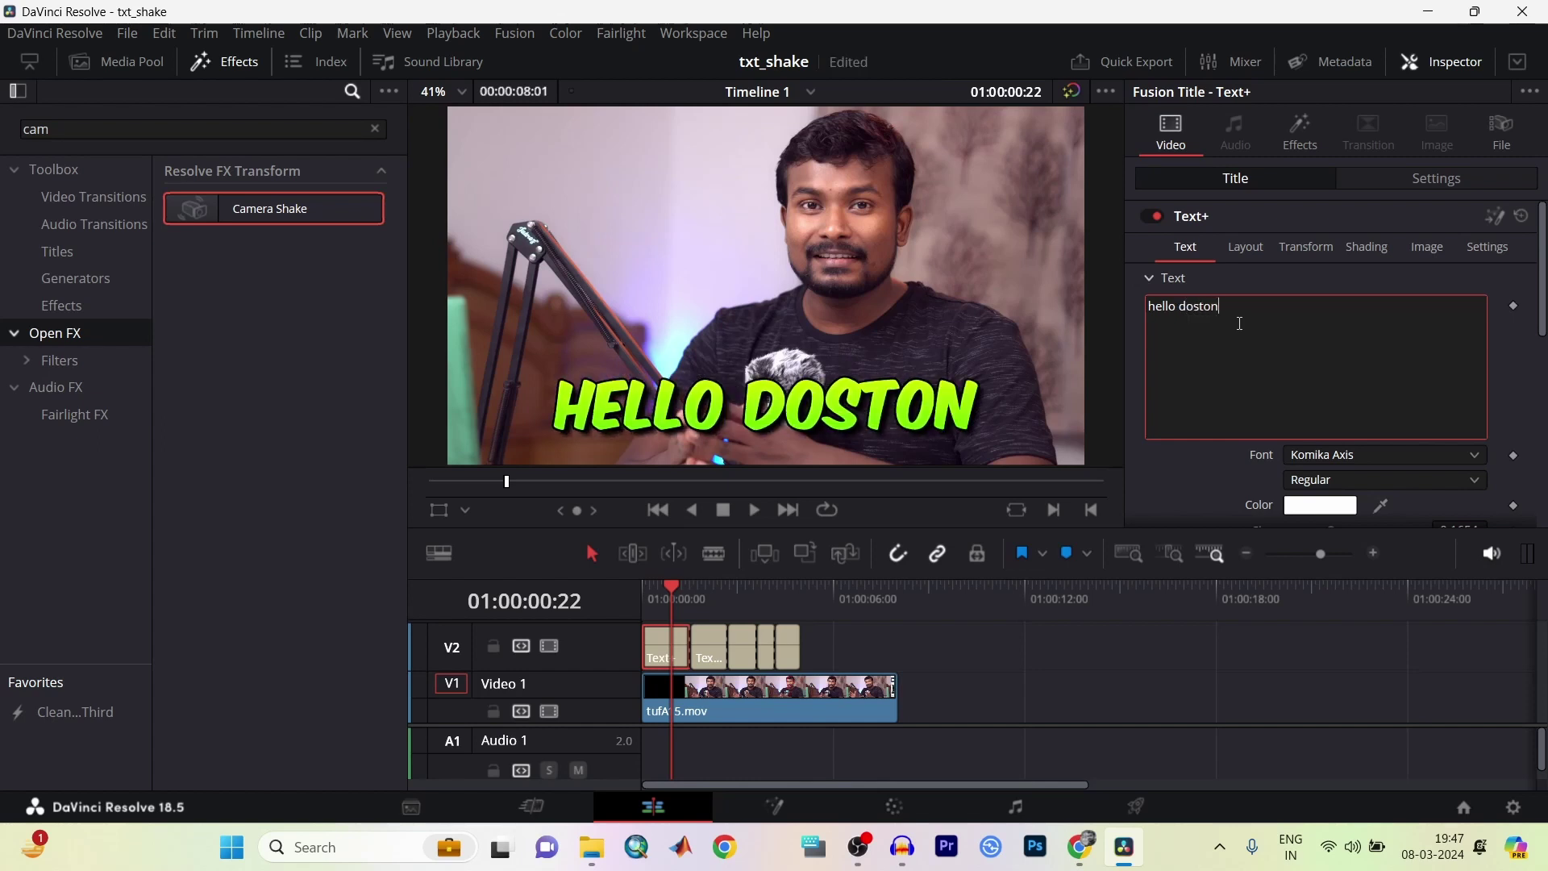
# Change the second piece's text to 'Kaise hai' and save the project.
pyautogui.click(713, 653)
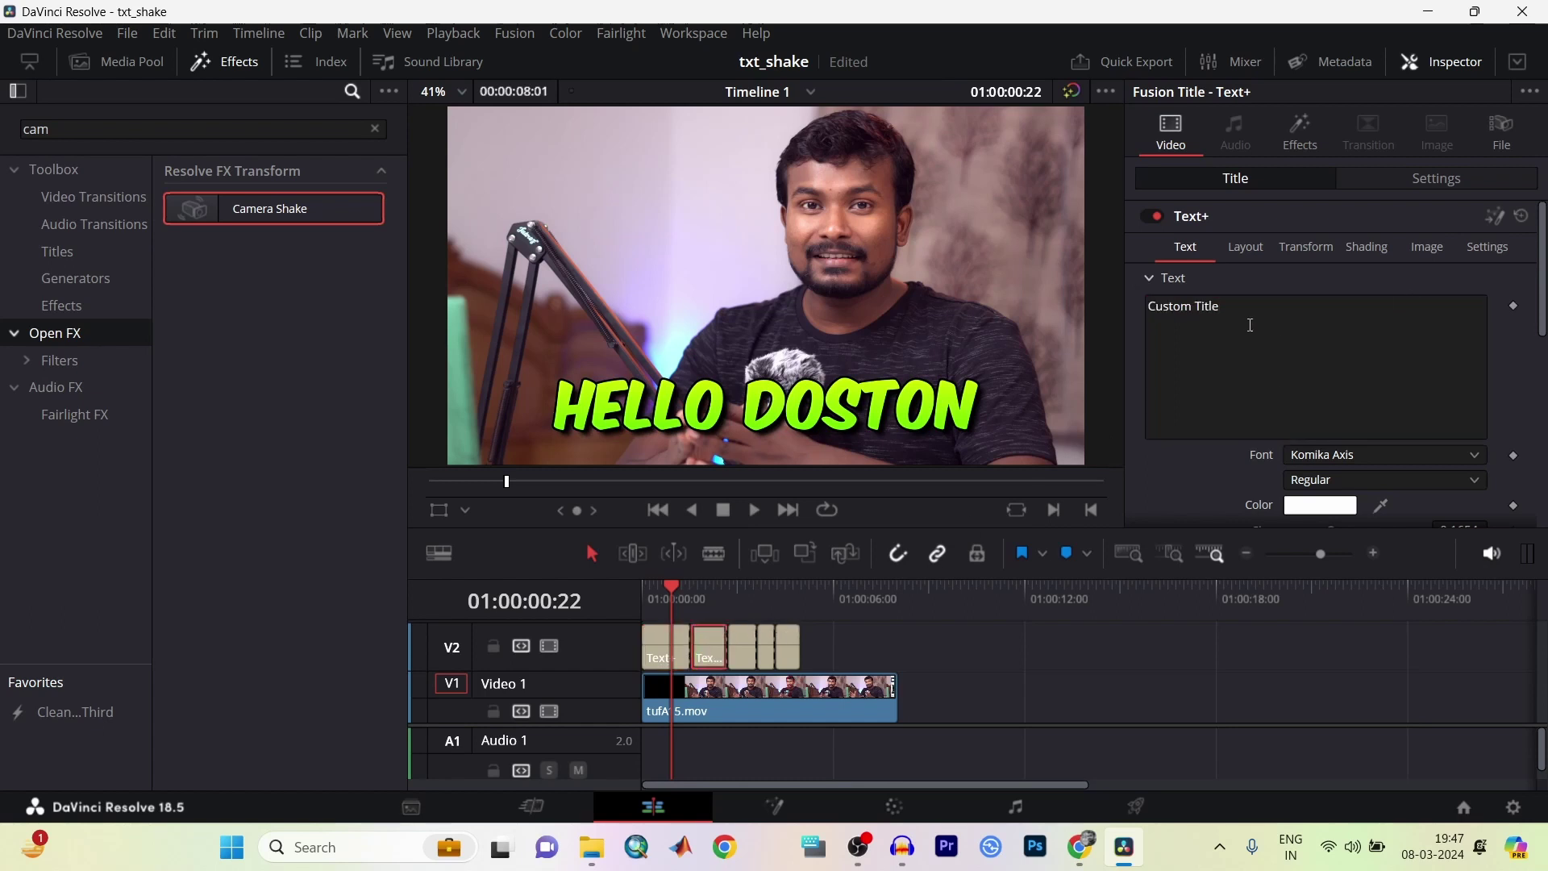
pyautogui.moveTo(1250, 325); pyautogui.dragTo(1152, 308)
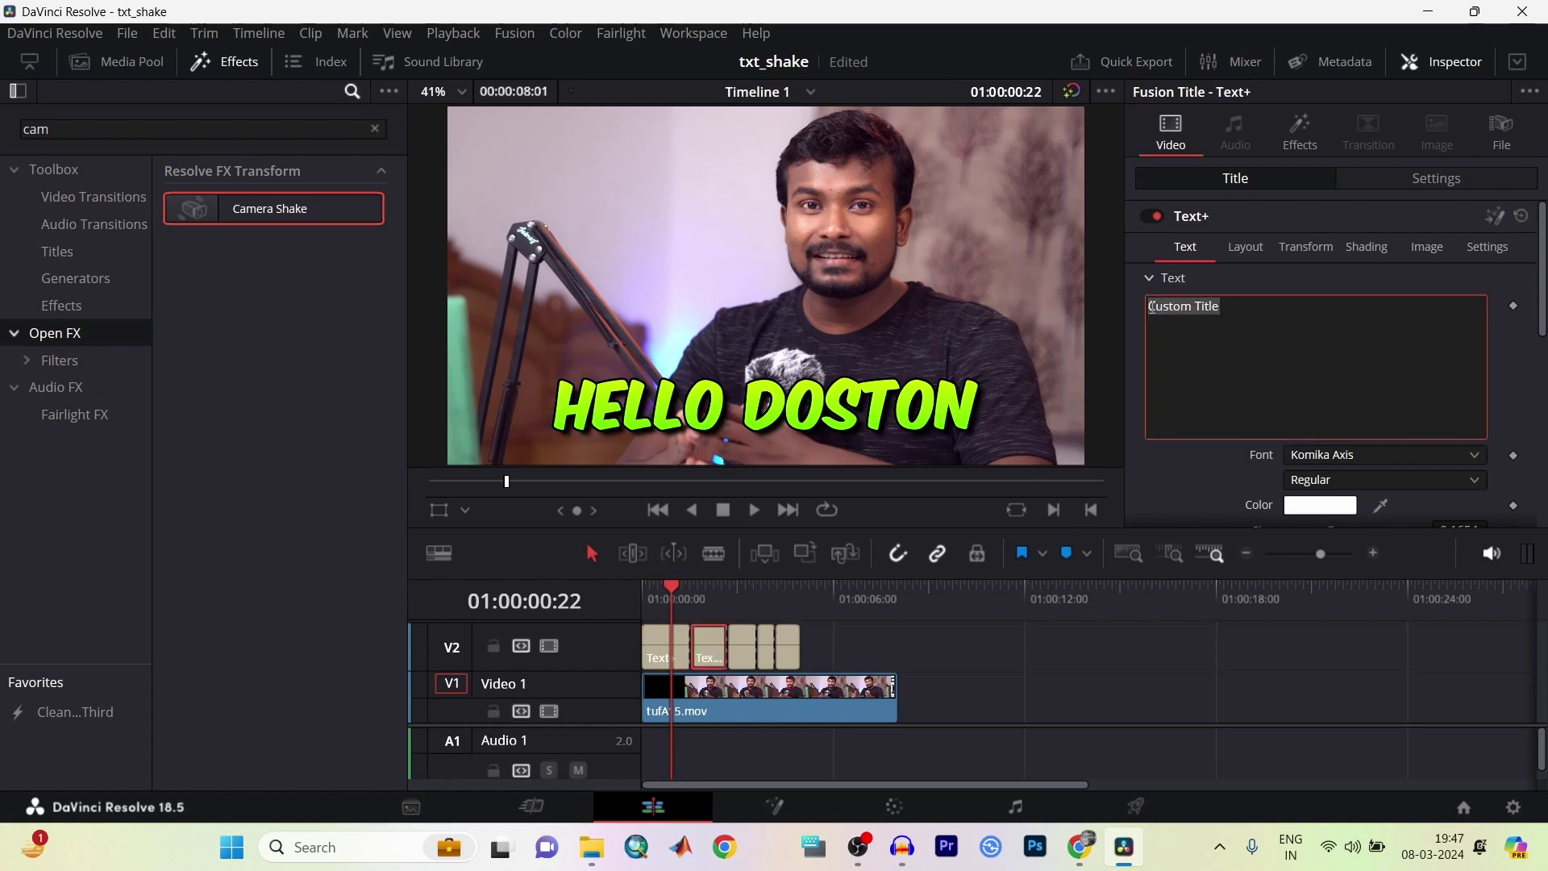
pyautogui.write('Kaise')
pyautogui.hotkey('ctrl', 's')
pyautogui.write('ha')
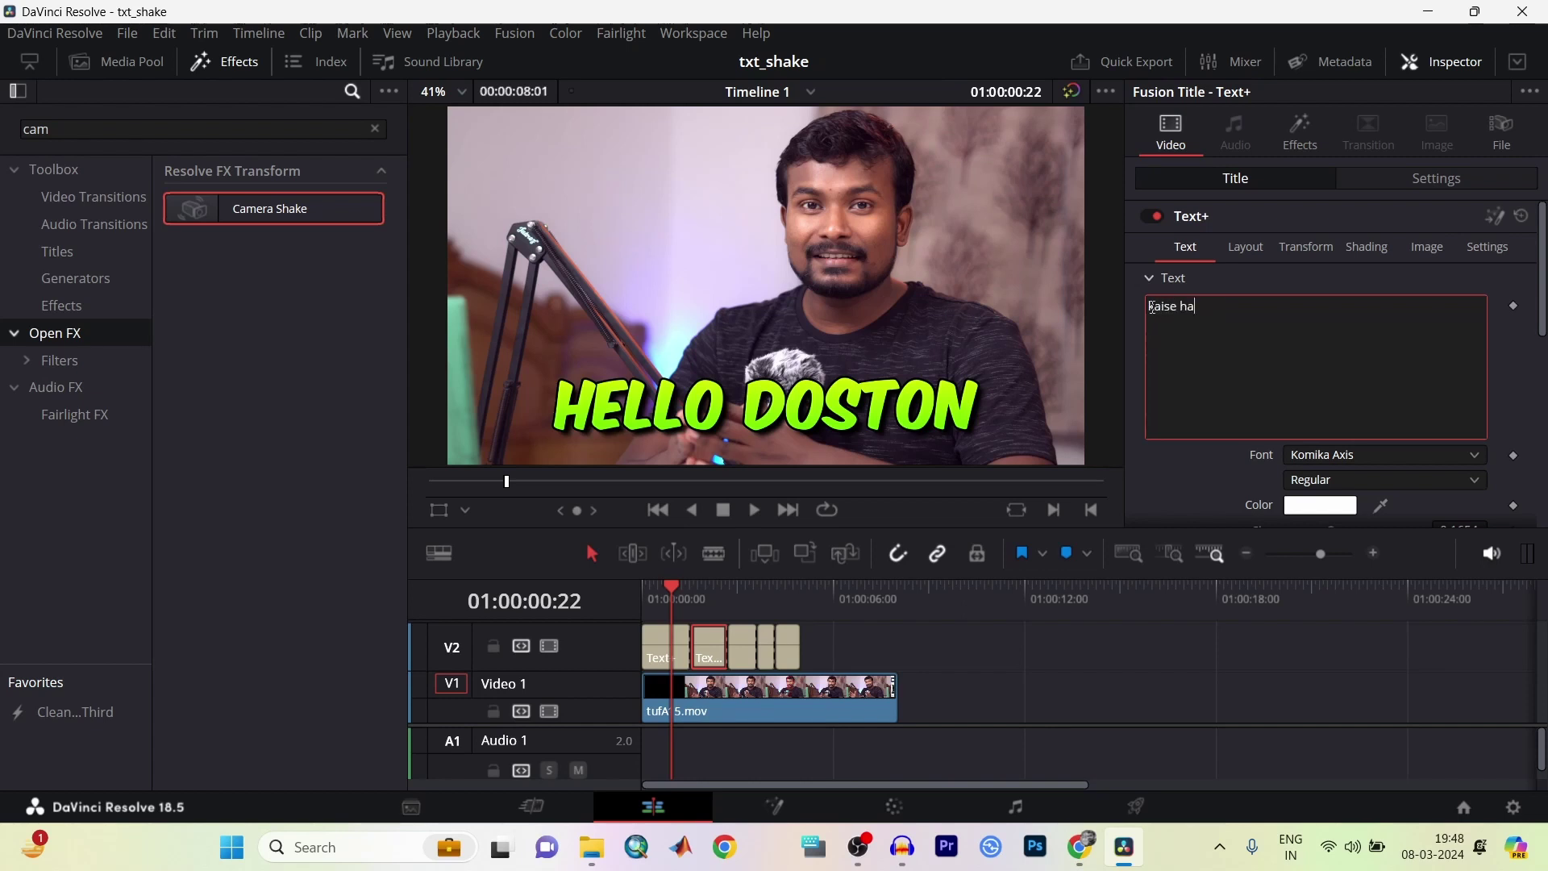
pyautogui.write('i')
# Change the third piece's text to 'aaplog', then bring the playhead back to the start.
pyautogui.click(748, 657)
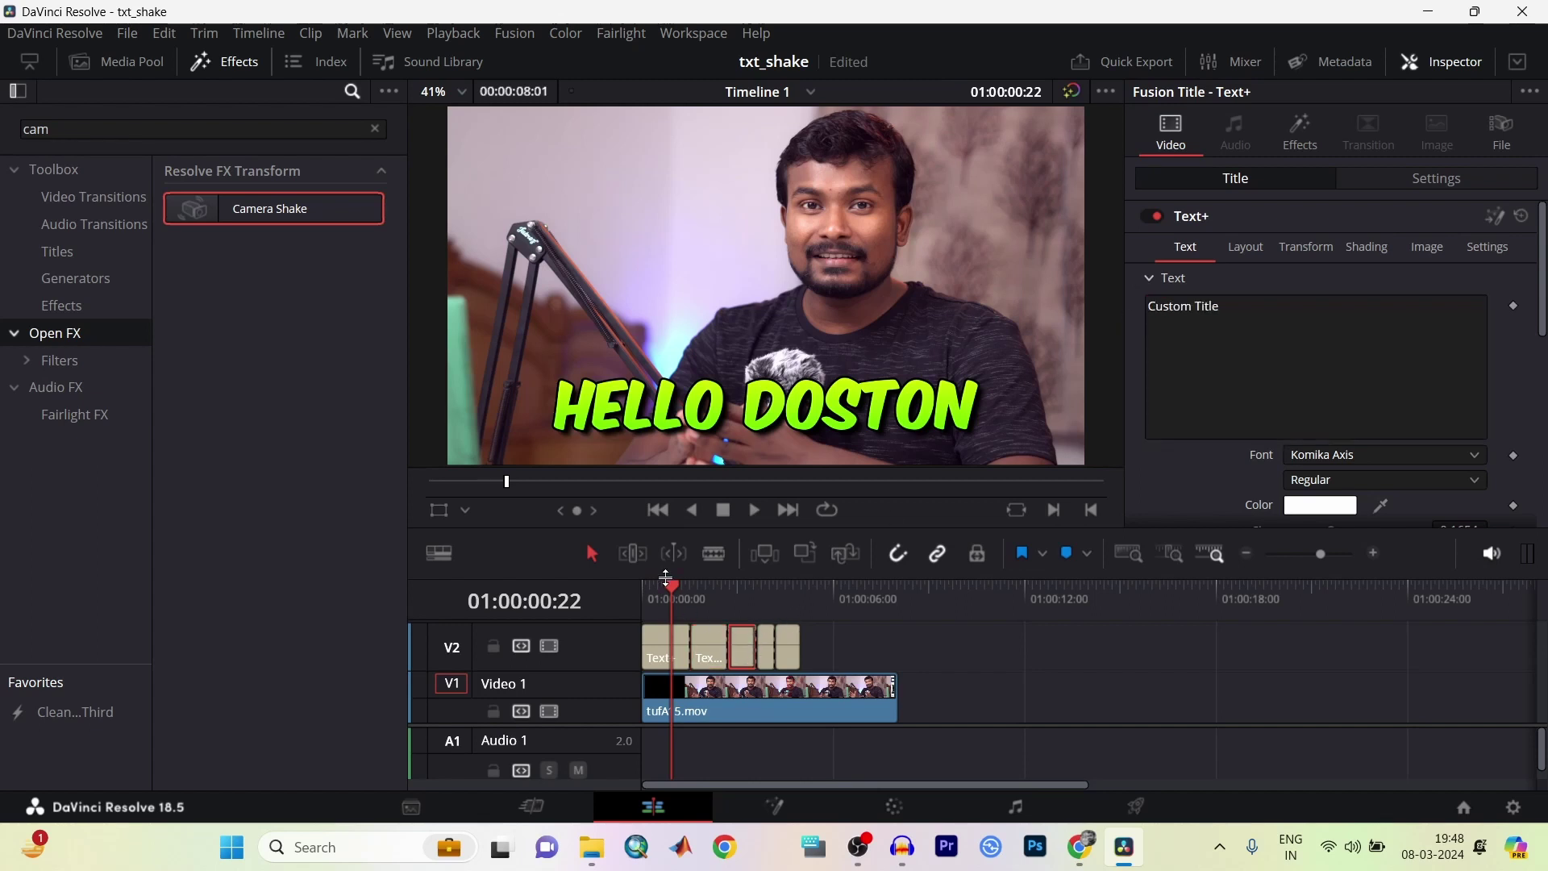
pyautogui.tripleClick(1161, 307)
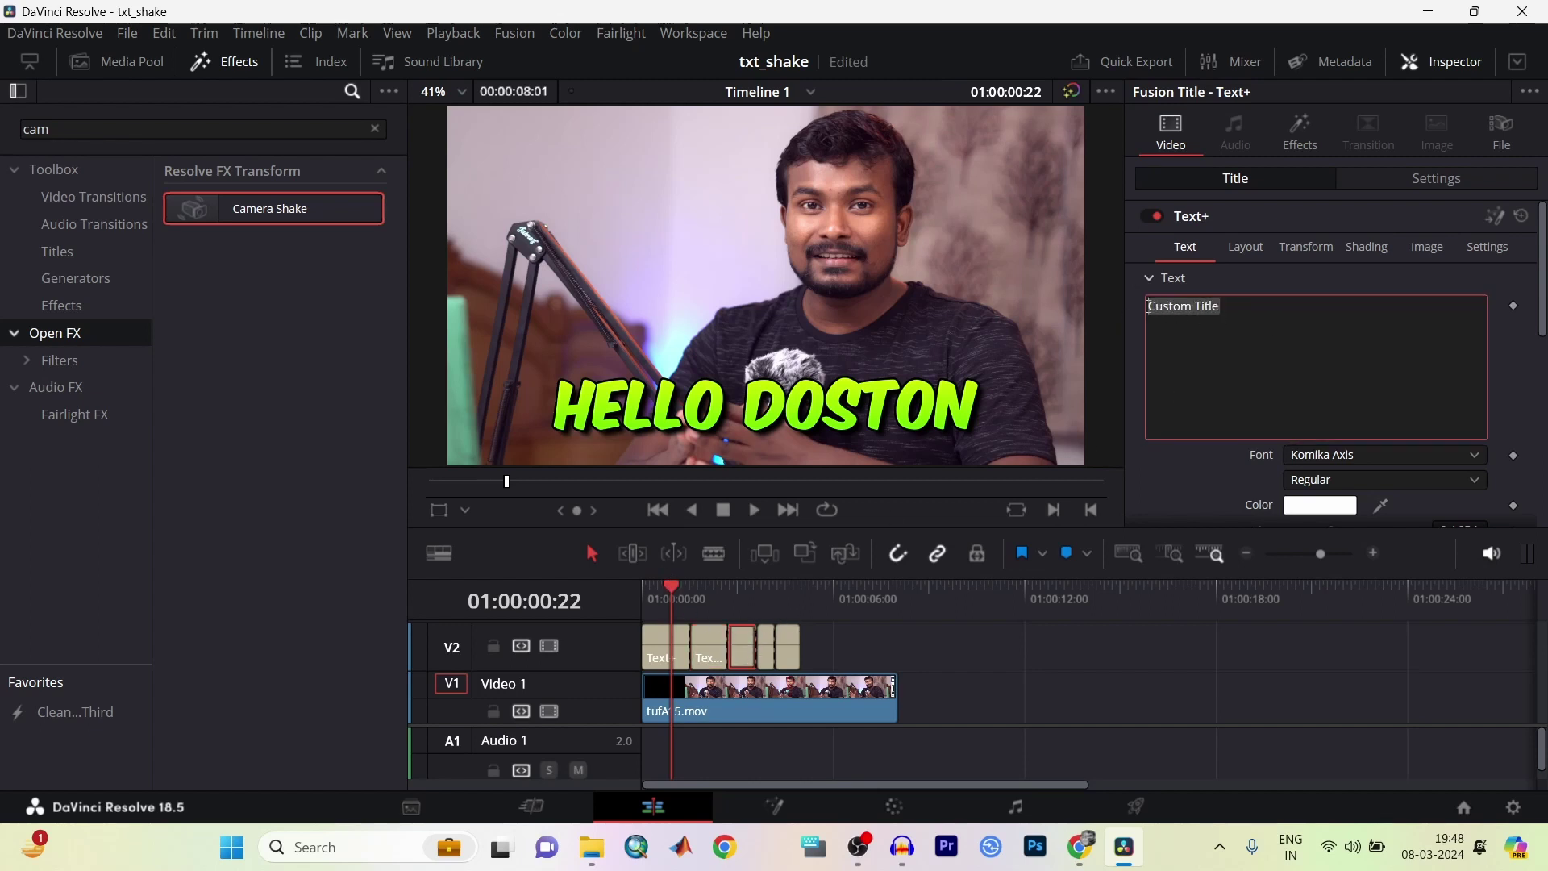
pyautogui.write('aa')
pyautogui.write('plog')
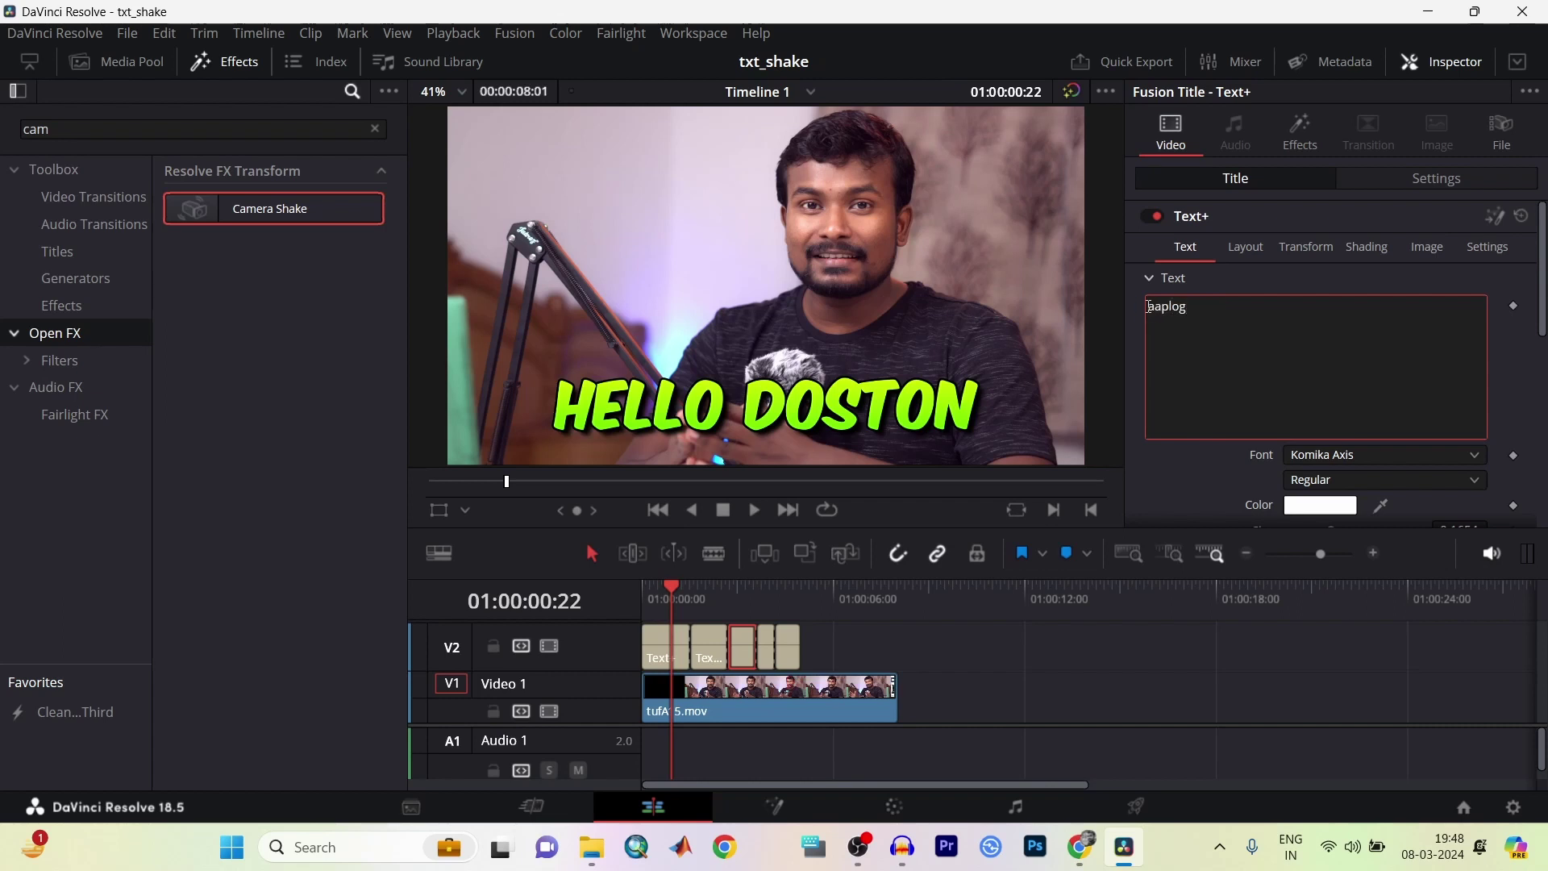
pyautogui.click(707, 655)
pyautogui.moveTo(673, 583); pyautogui.dragTo(627, 592)
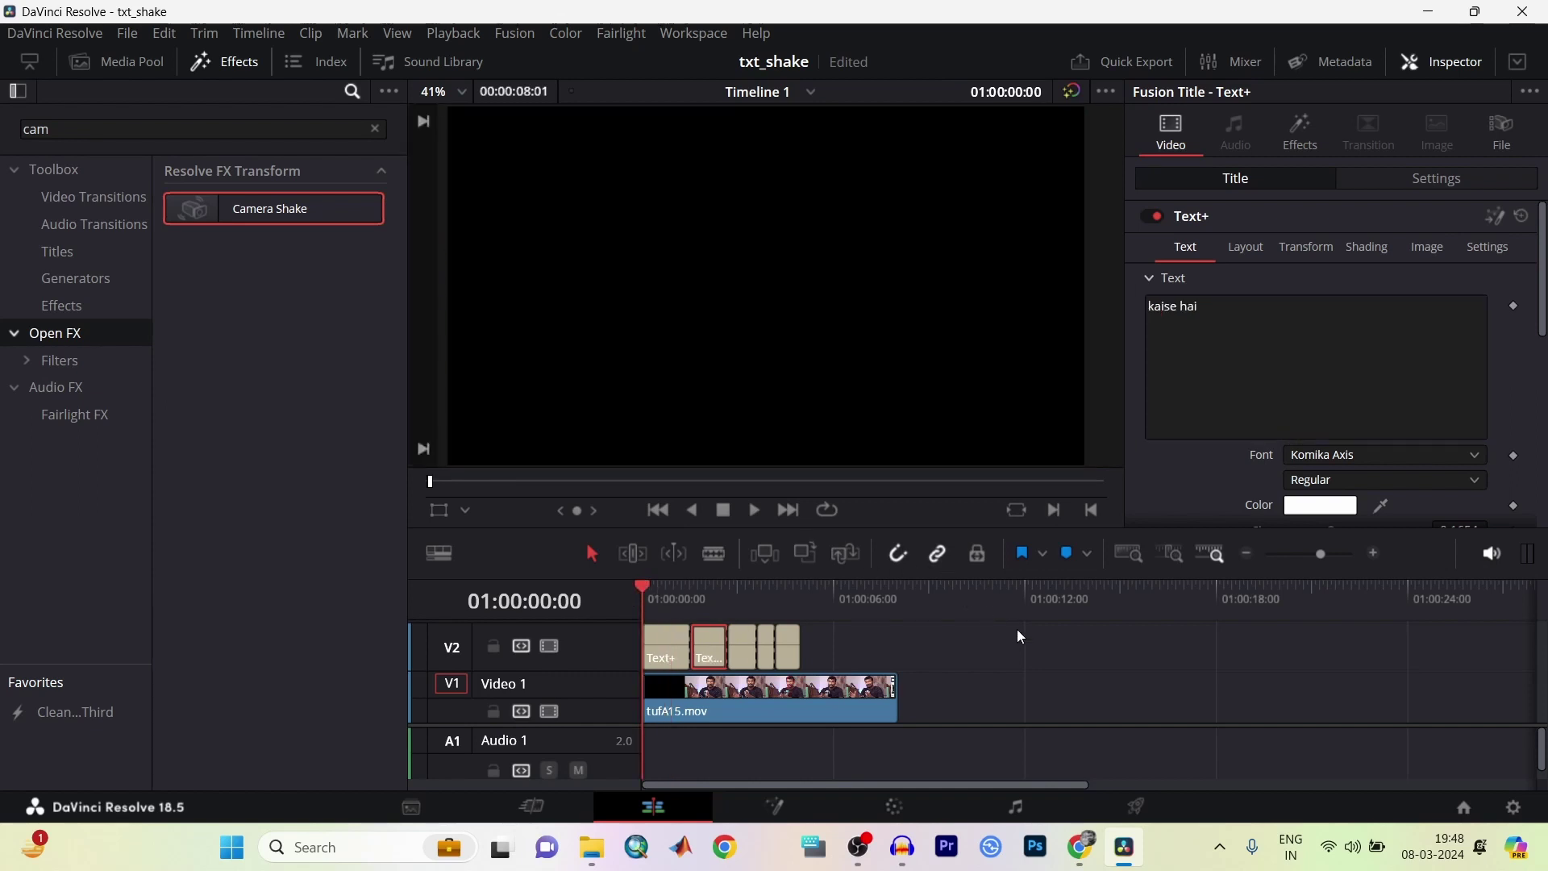
# Preview the captions, then place a Pan Right transition on the cut between the first two.
pyautogui.press('space')
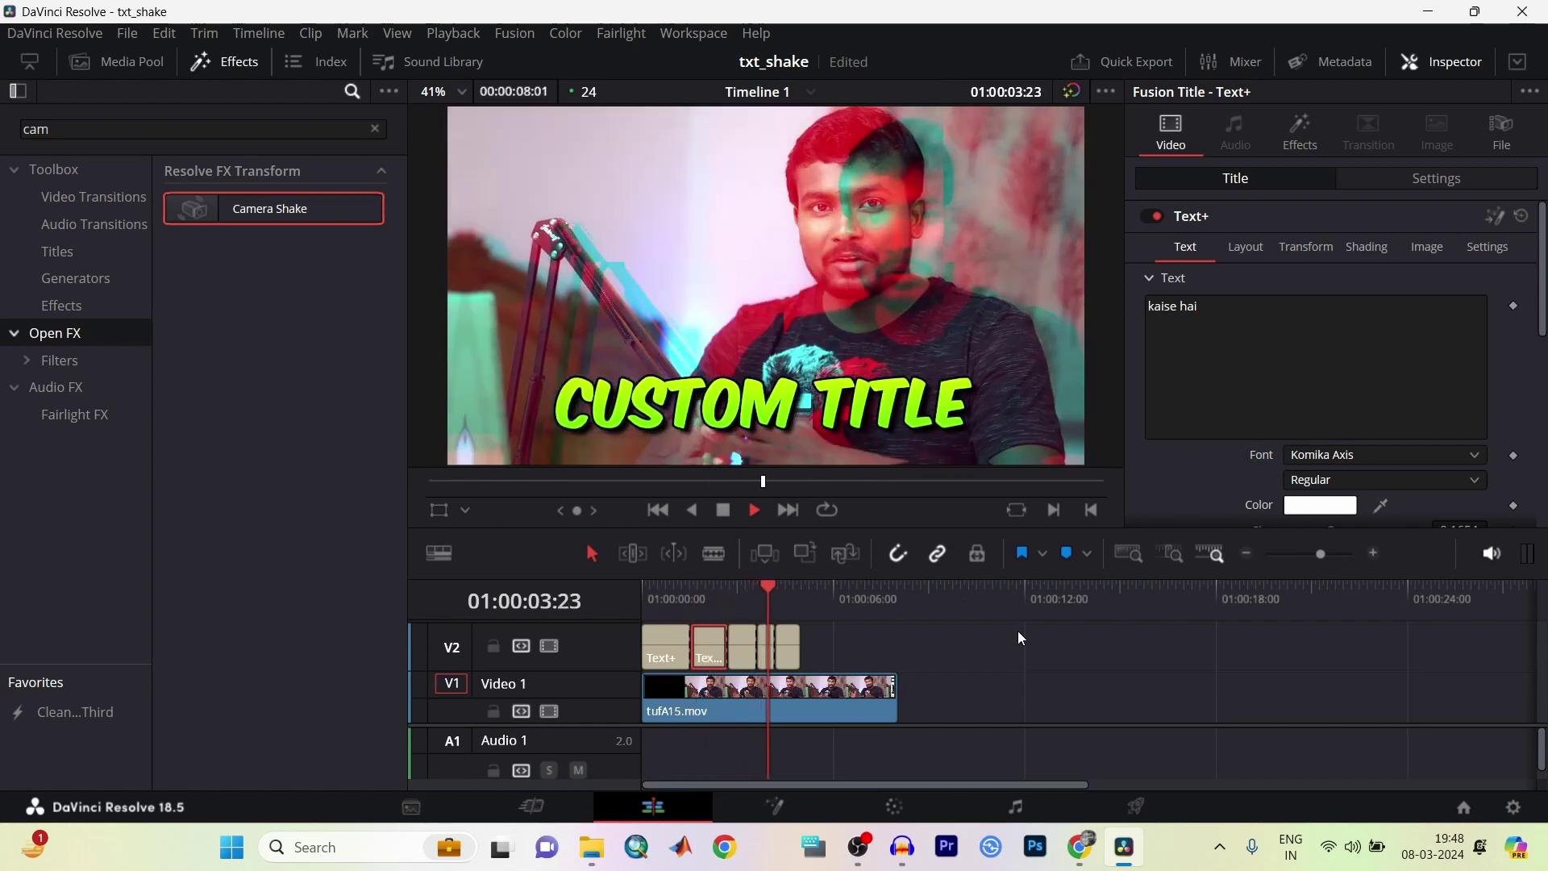
pyautogui.press('space')
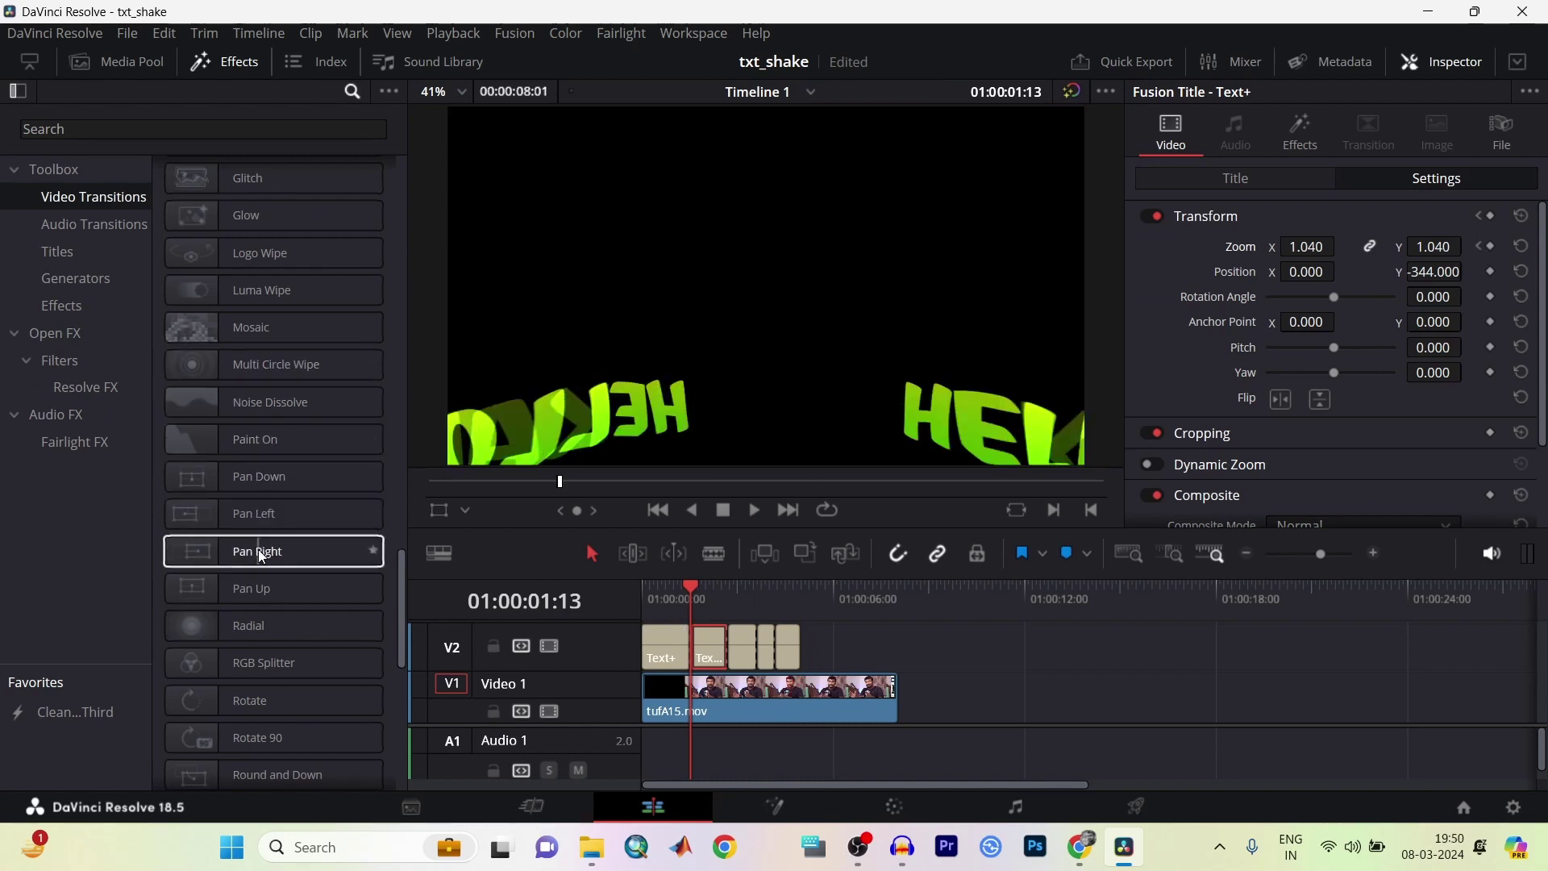
pyautogui.moveTo(258, 549); pyautogui.dragTo(699, 644)
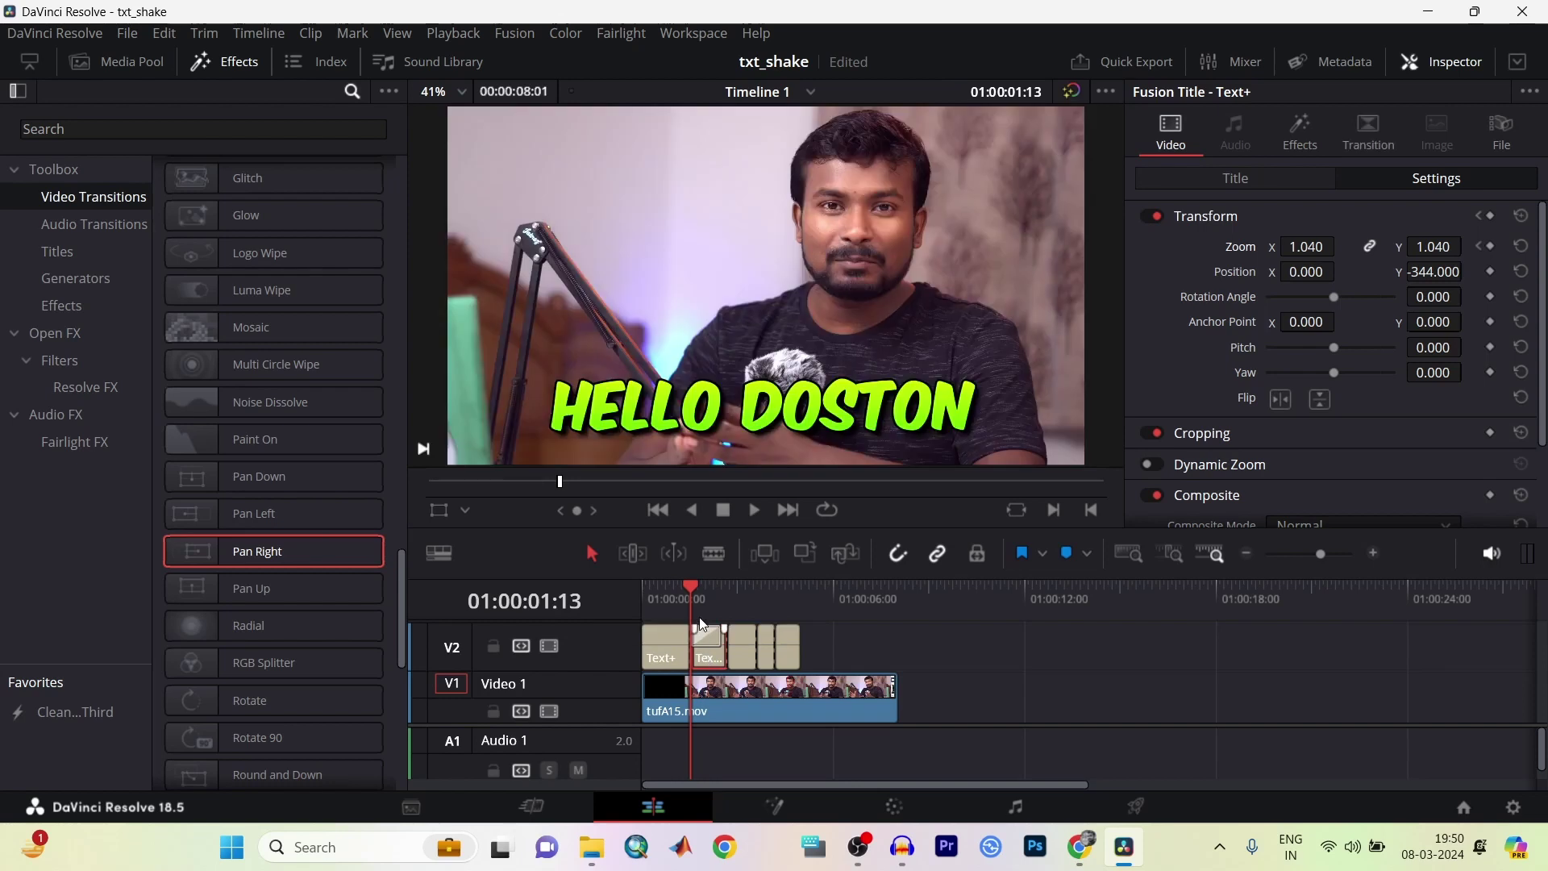
# Play back from the start to check the transition and the HELLO DOSTON, KAISE HAI, AAPLOG captions.
pyautogui.moveTo(690, 588); pyautogui.dragTo(621, 593)
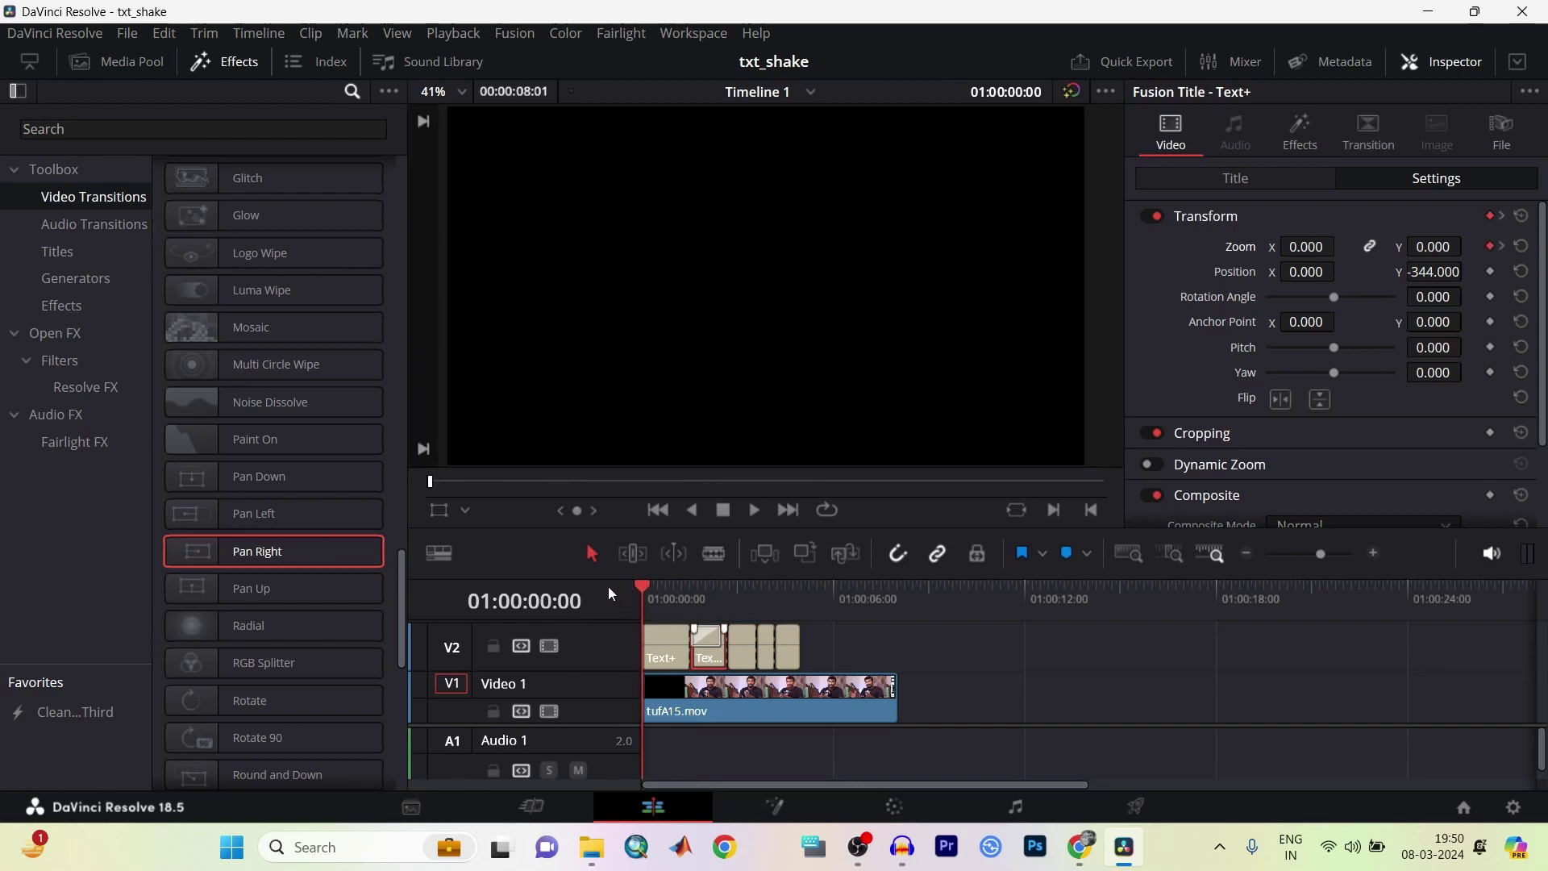
pyautogui.press('space')
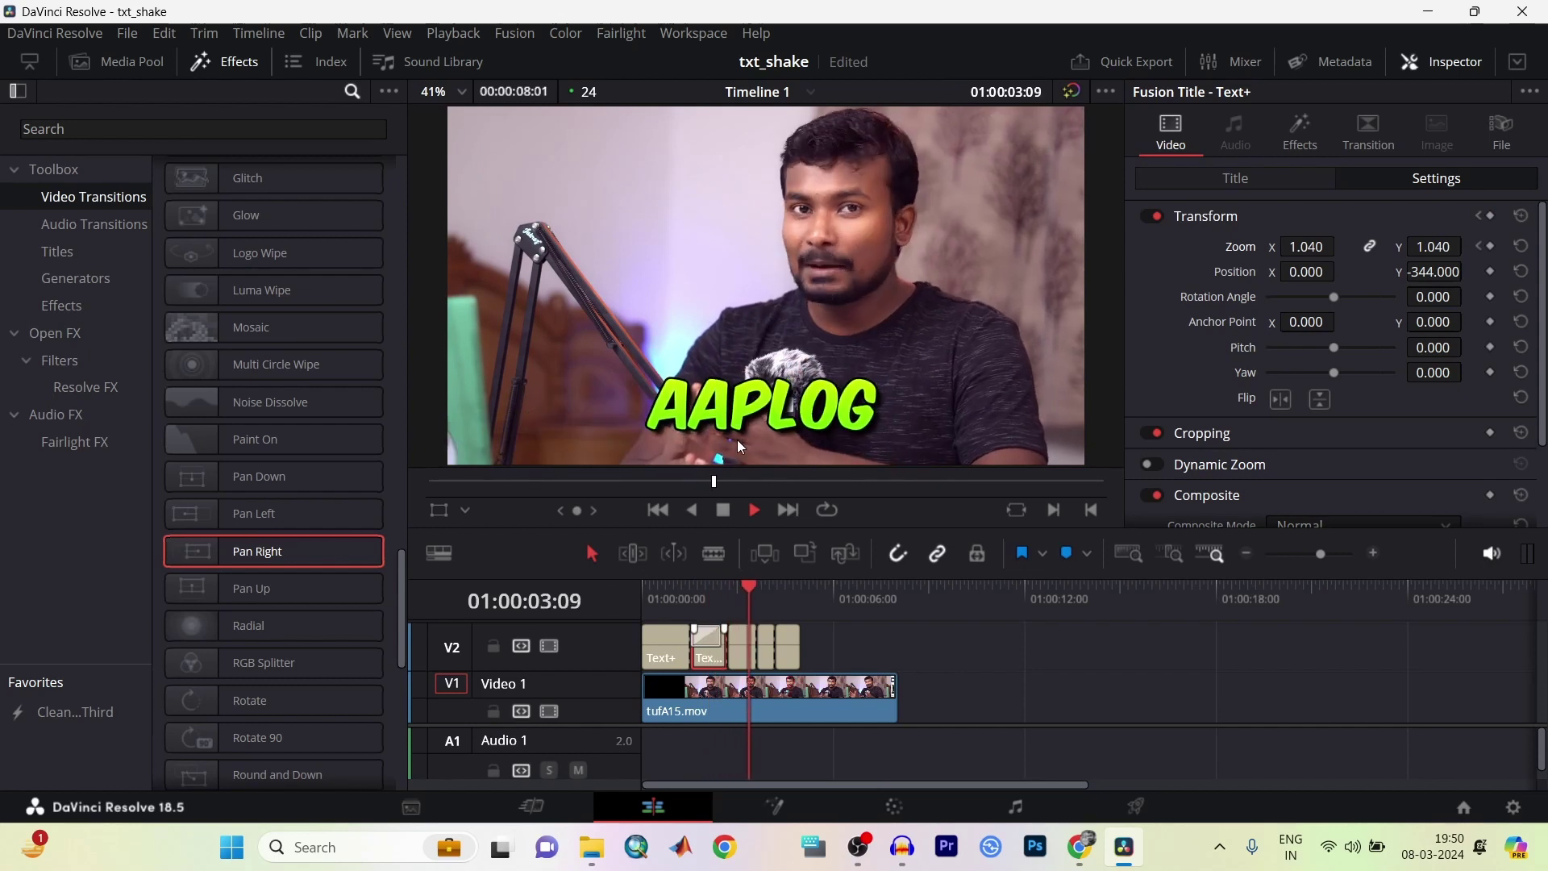
pyautogui.press('space')
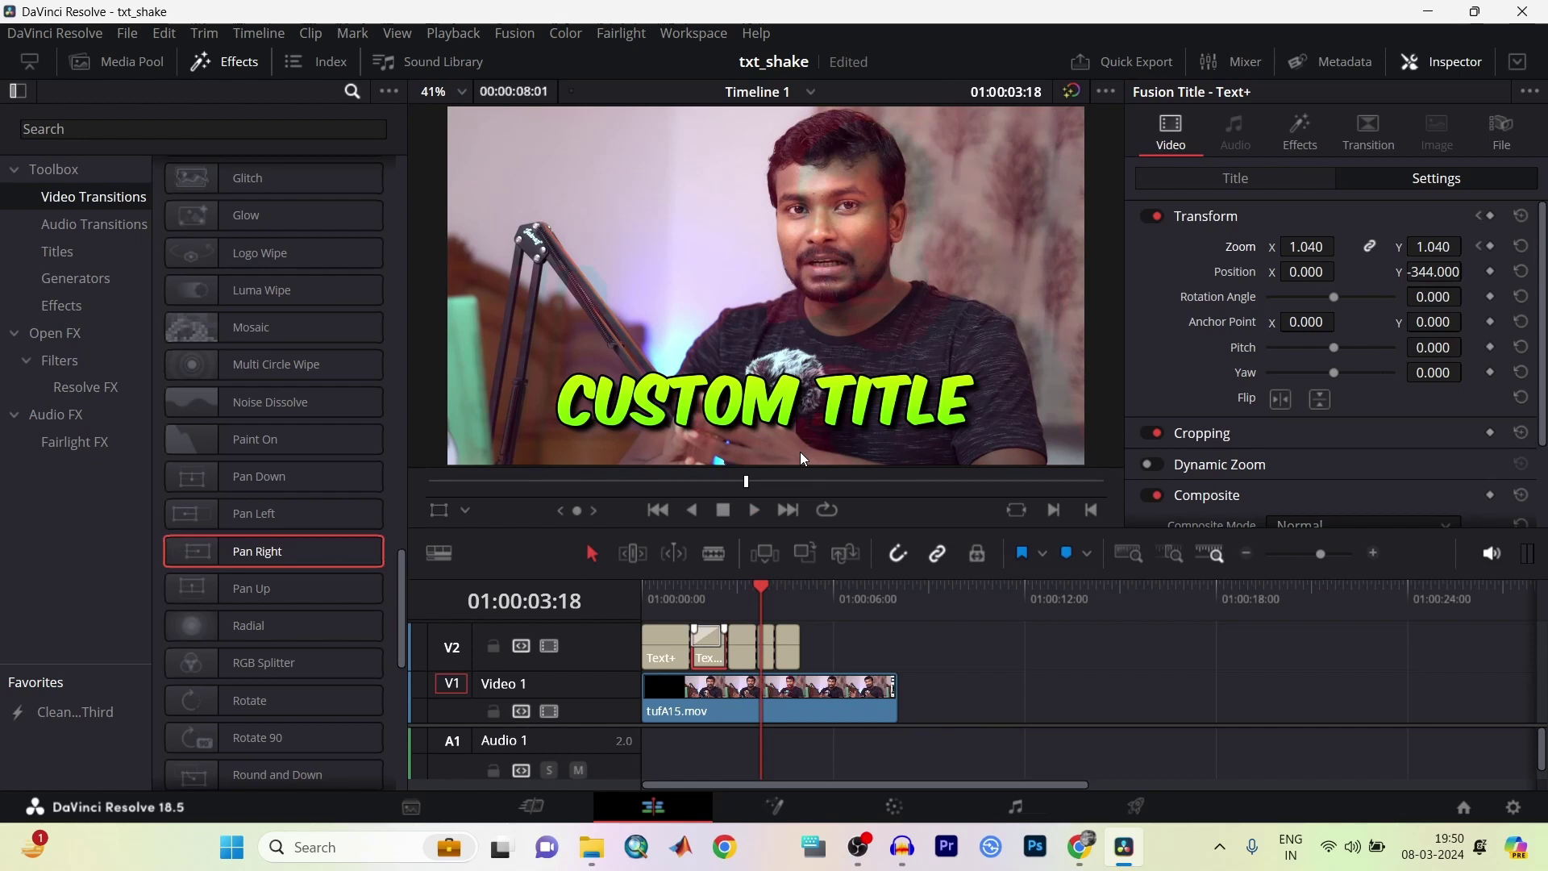
pyautogui.moveTo(760, 587); pyautogui.dragTo(642, 598)
pyautogui.press('space')
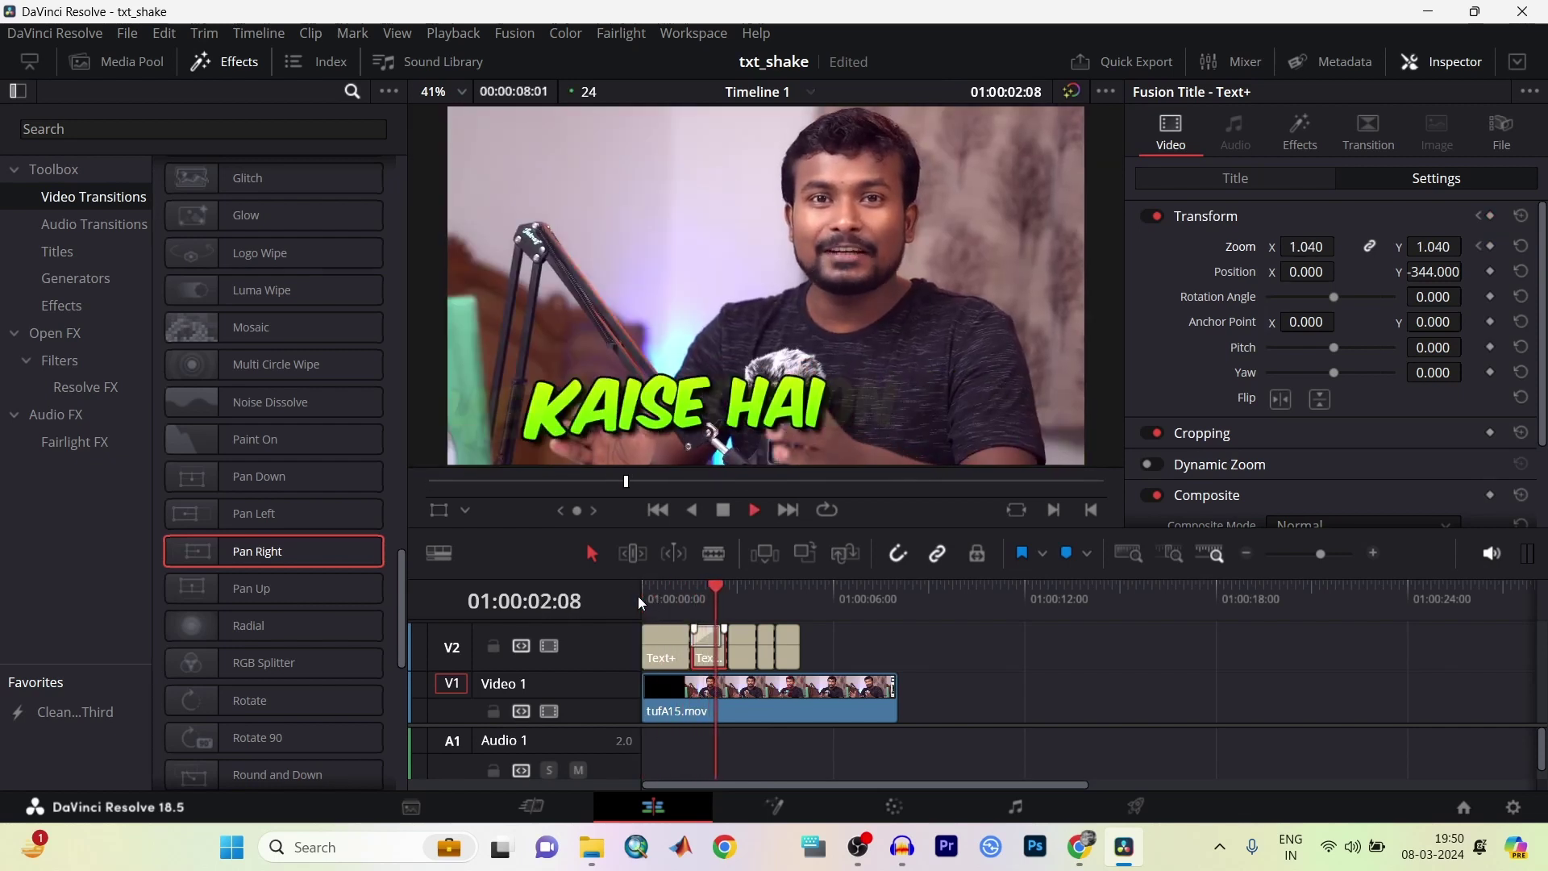
pyautogui.press('space')
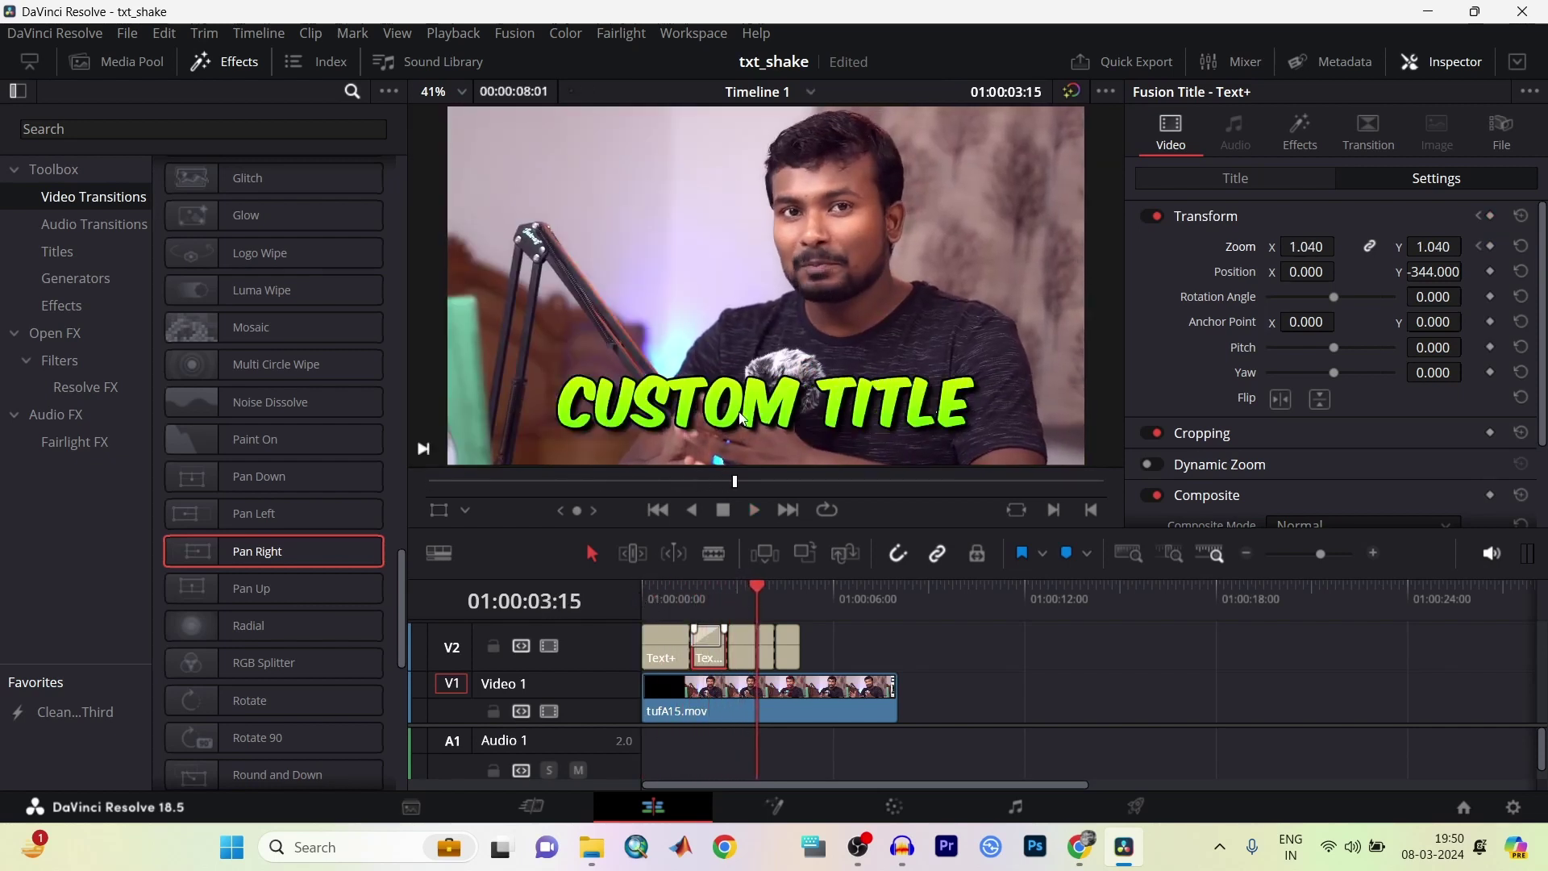